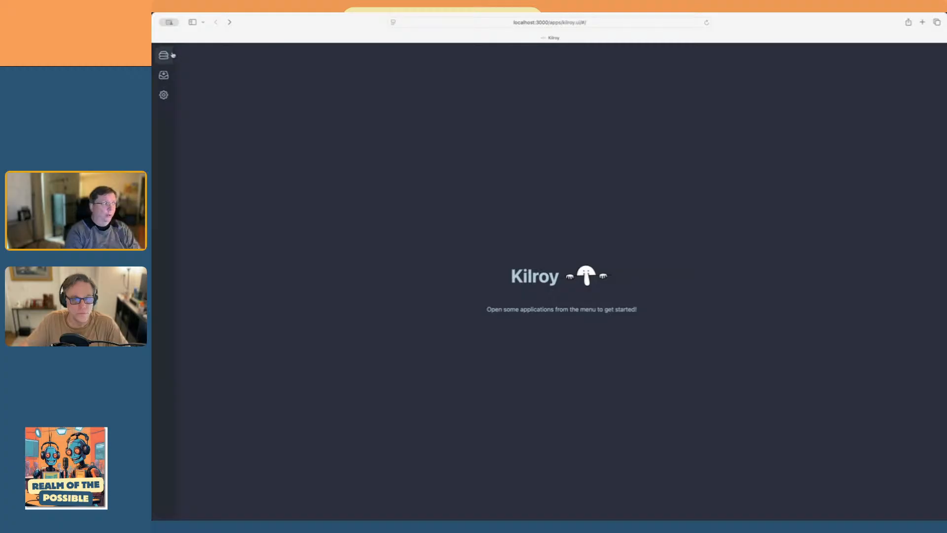
# Open the Pipeline Builder from Kilroy AI Services and launch its Pipeline Editor
pyautogui.click(165, 55)
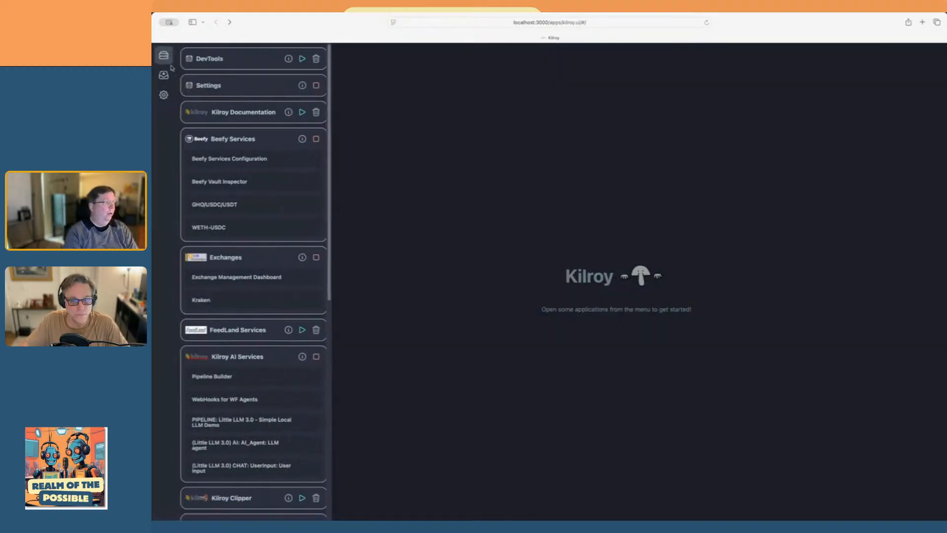
pyautogui.click(247, 379)
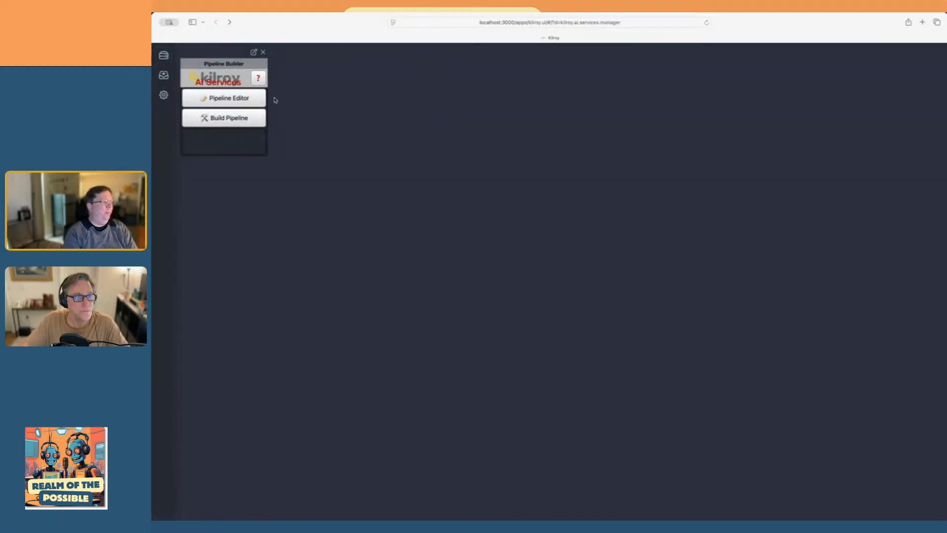
pyautogui.click(254, 118)
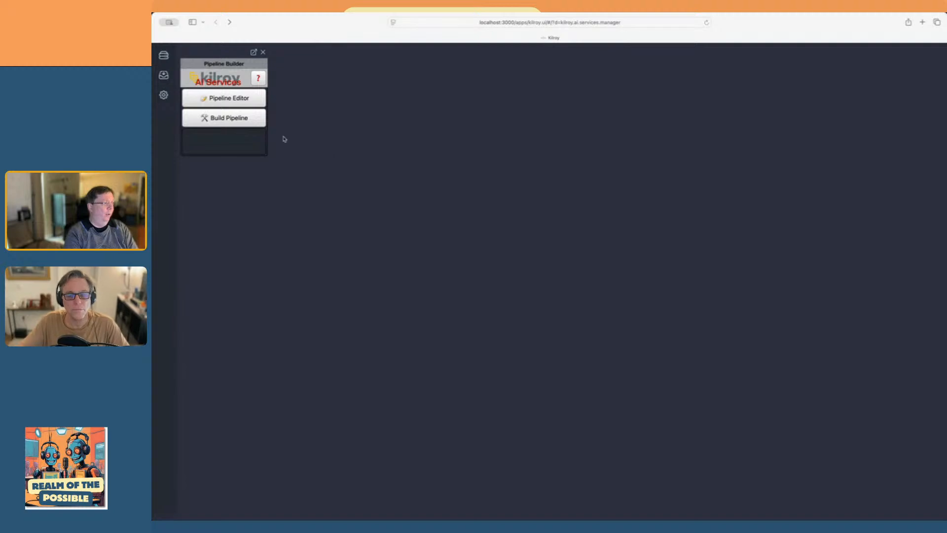
pyautogui.click(244, 99)
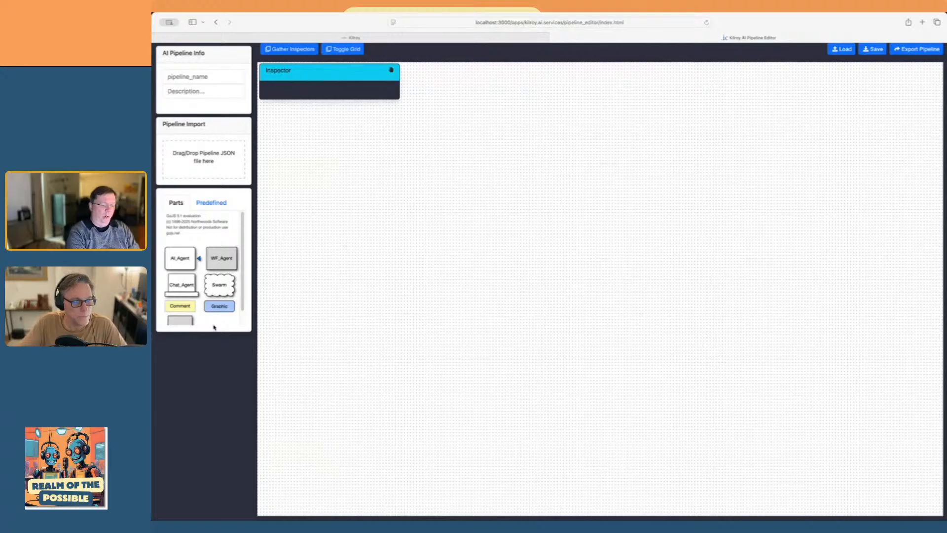
pyautogui.press('super+equal')
pyautogui.press('super+equal')
pyautogui.press('super+equal')
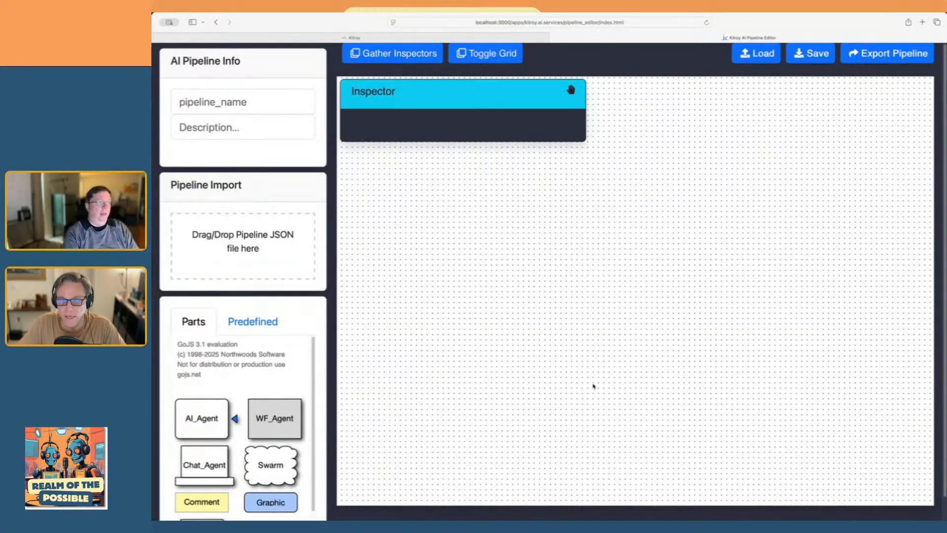
# Add a Chat_Agent part and, below it, a Swarm part to the empty pipeline canvas
pyautogui.scroll(-3, 240, 410)
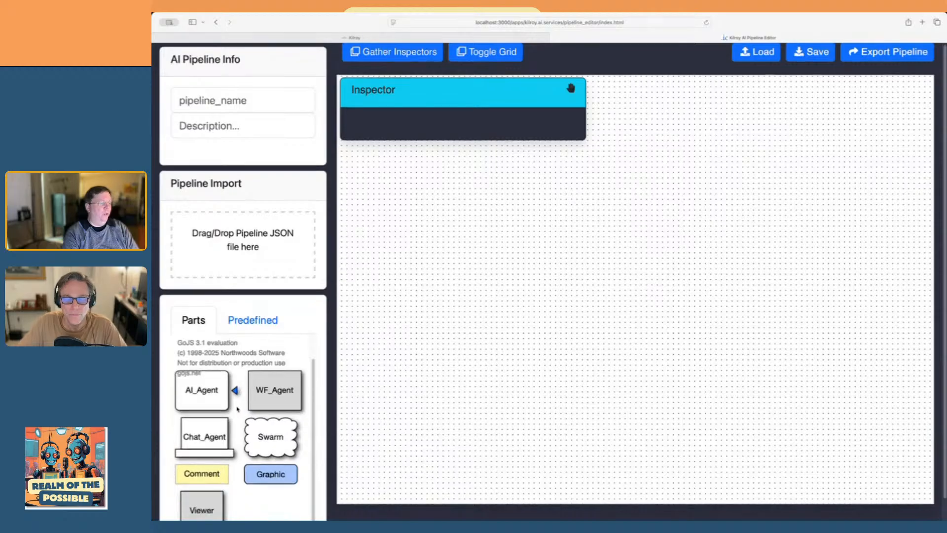
pyautogui.scroll(-1, 220, 383)
pyautogui.moveTo(201, 434); pyautogui.dragTo(631, 189)
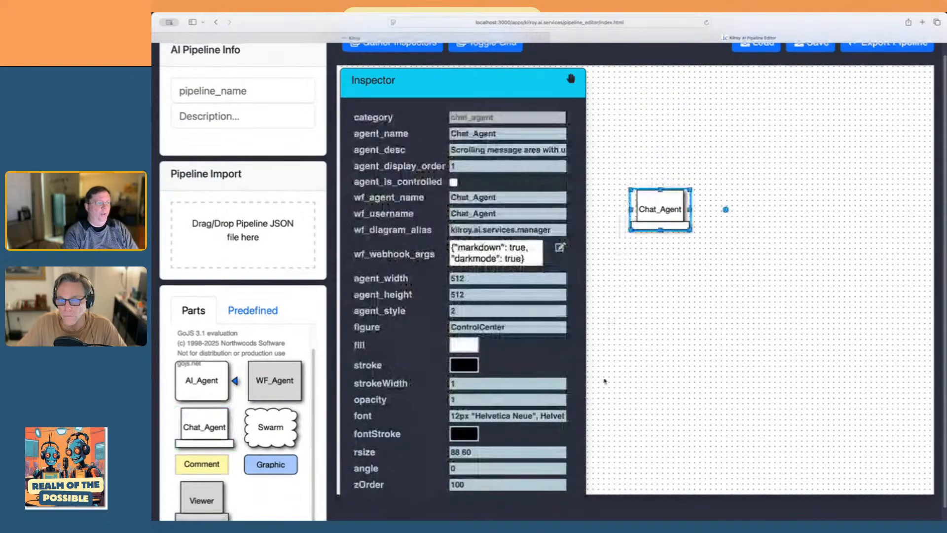
pyautogui.click(689, 353)
pyautogui.moveTo(291, 438); pyautogui.dragTo(667, 280)
pyautogui.click(776, 257)
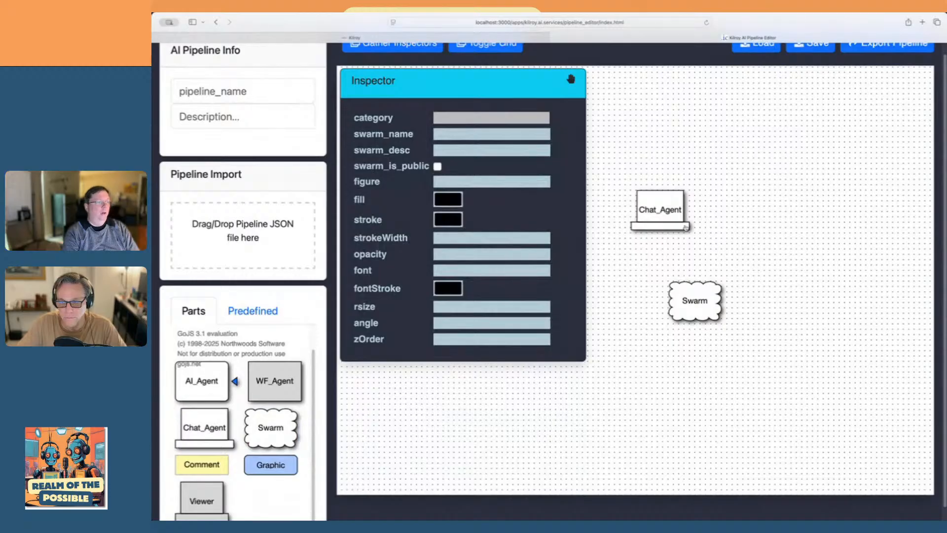
# Set the chat agent's agent_name to the first participant's first name
pyautogui.click(659, 212)
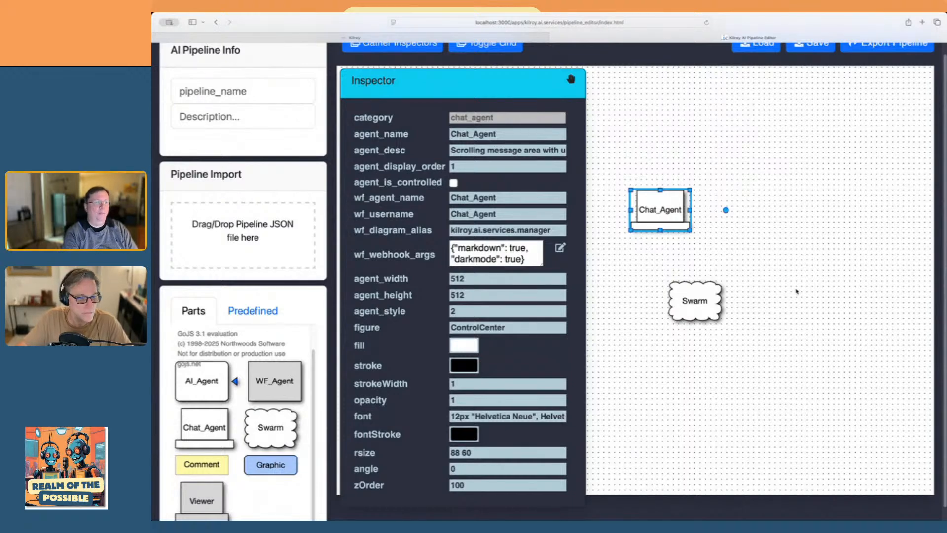
pyautogui.click(517, 132)
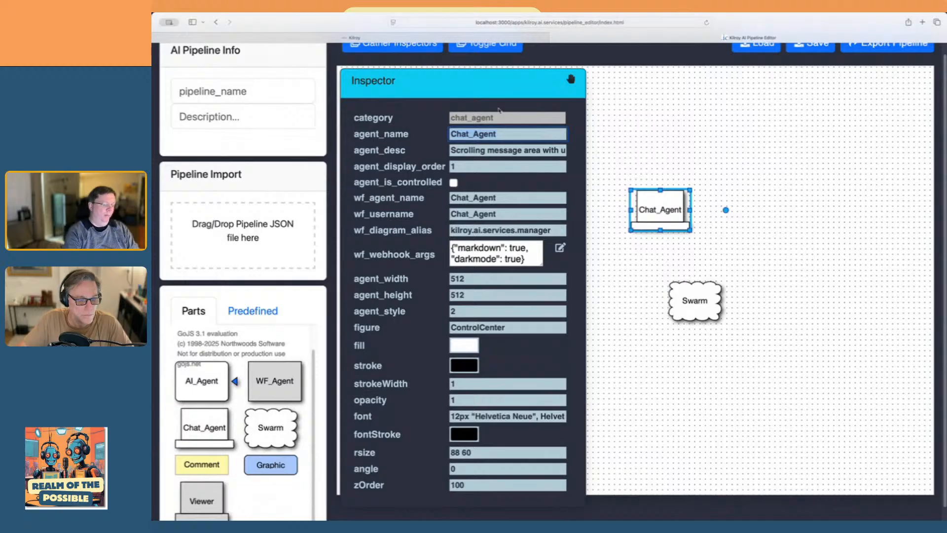
pyautogui.write('Chuck')
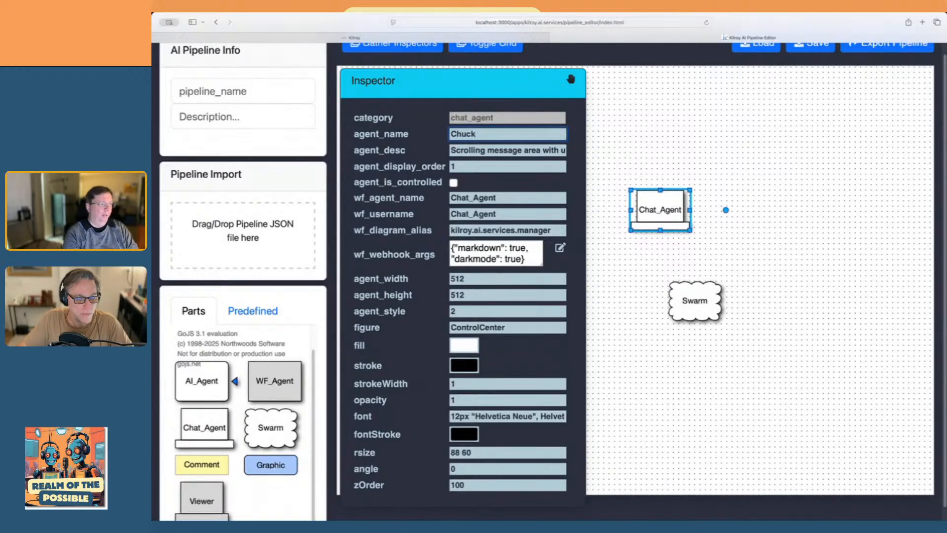
# Set the chat agent's wf_agent_name and wf_username to the same participant's first name
pyautogui.scroll(-1, 496, 132)
pyautogui.doubleClick(507, 197)
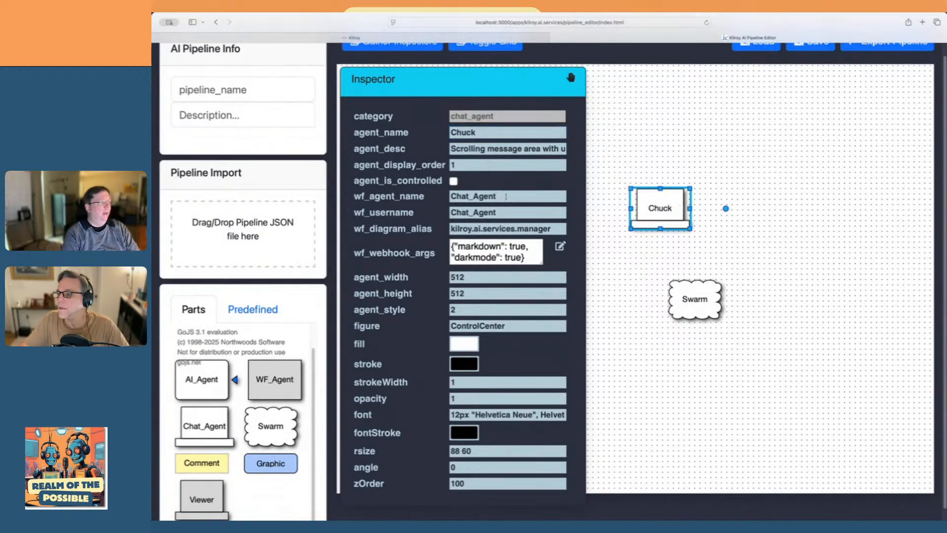
pyautogui.write('Chu')
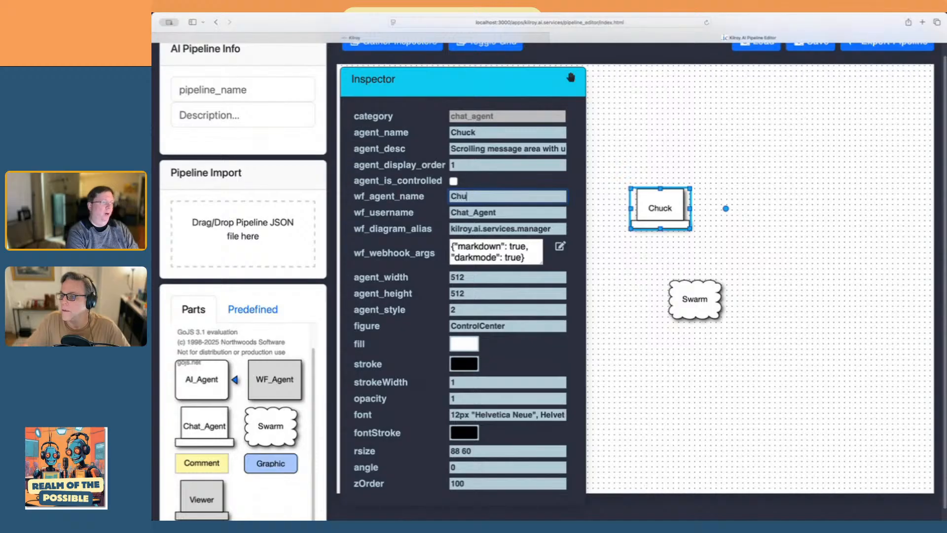
pyautogui.write('ck')
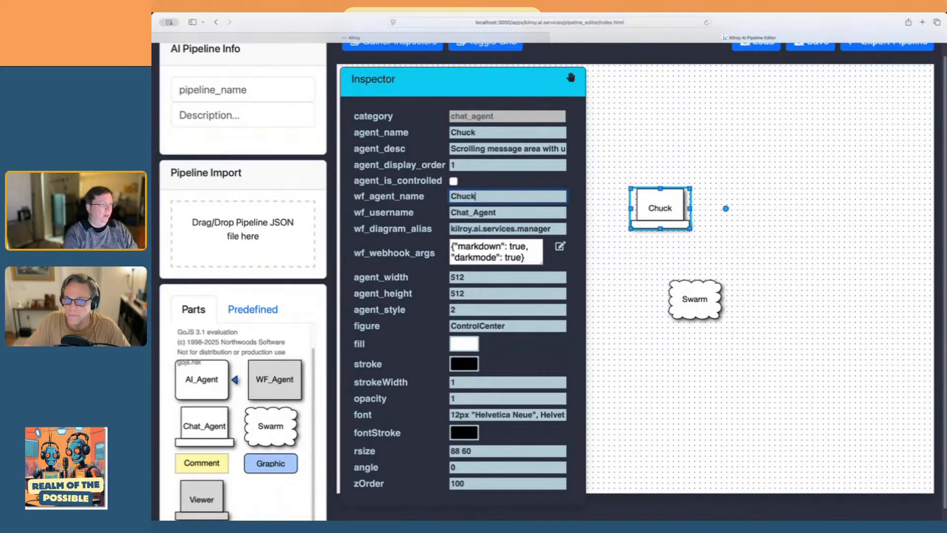
pyautogui.press('Tab')
pyautogui.write('Chg')
pyautogui.press('BackSpace')
pyautogui.write('uck')
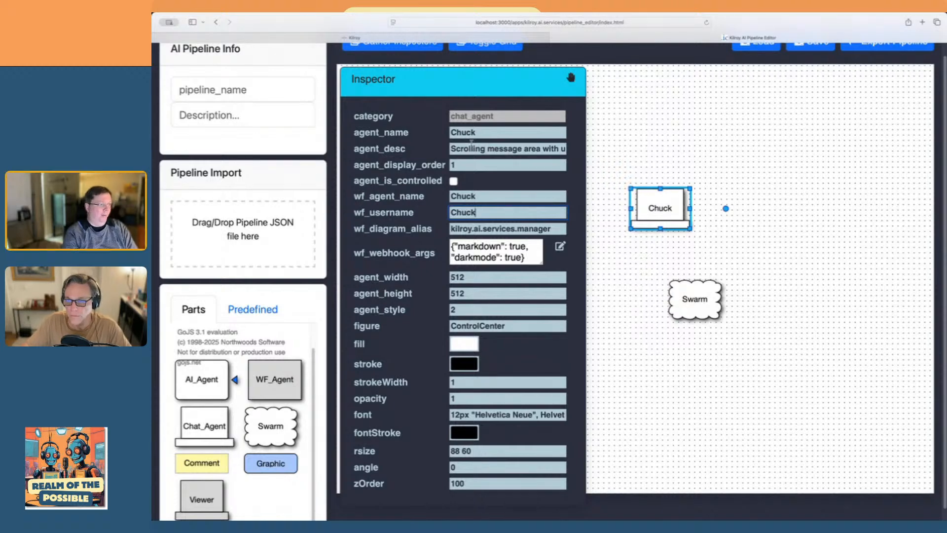
pyautogui.click(606, 316)
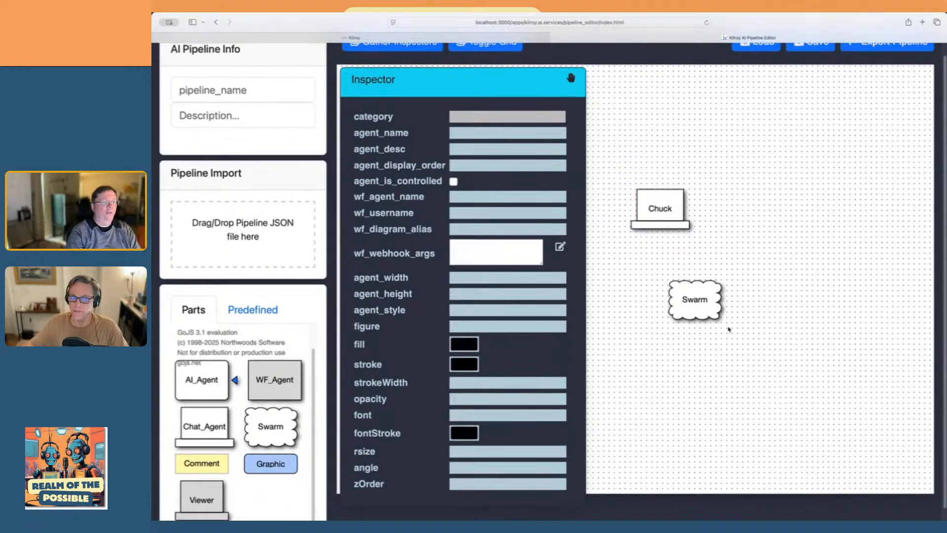
# Widen the swarm node to about 168 and set its swarm_name to both participants' first names joined by "And"
pyautogui.click(710, 307)
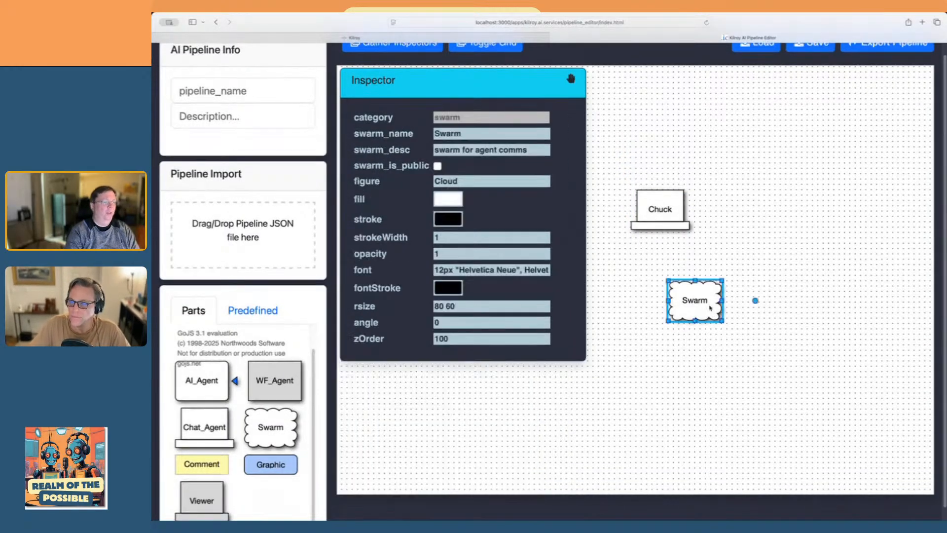
pyautogui.moveTo(722, 300); pyautogui.dragTo(780, 302)
pyautogui.click(482, 131)
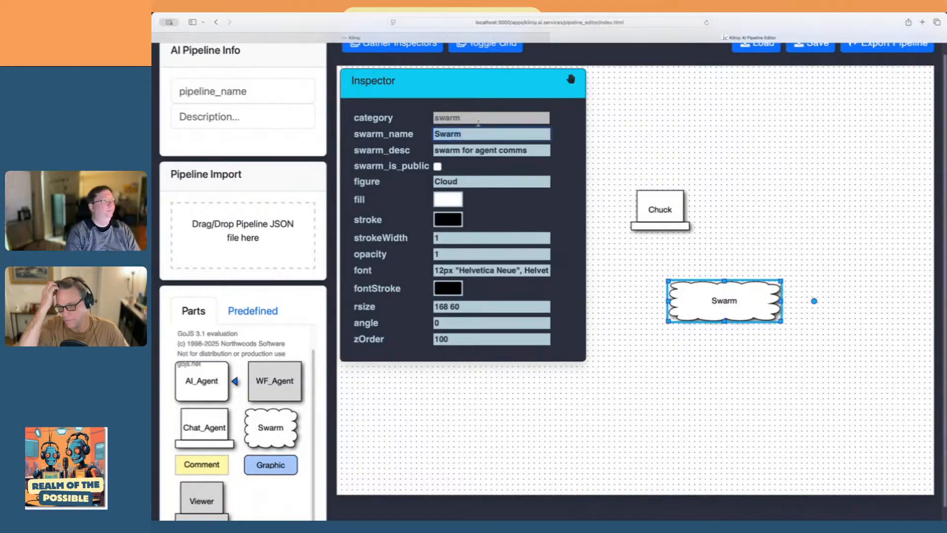
pyautogui.write('Chuck')
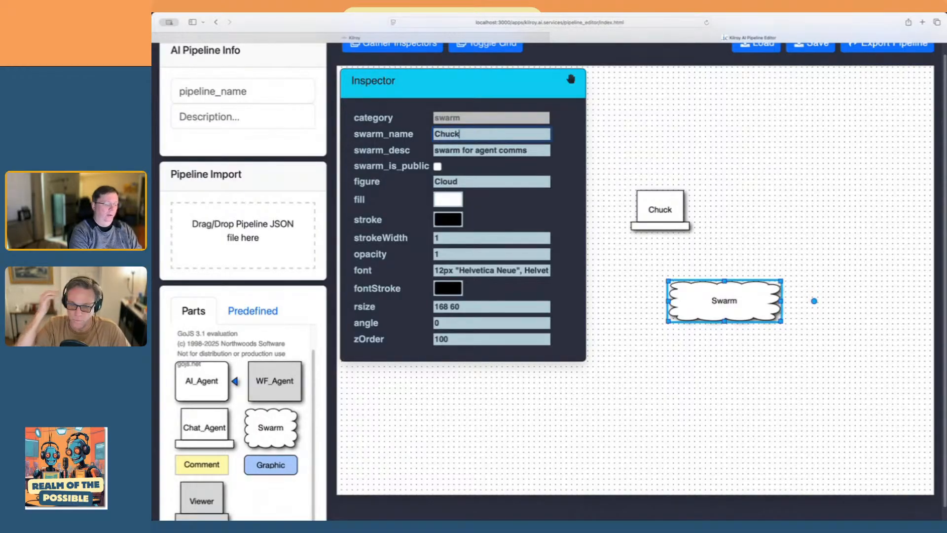
pyautogui.write('AndBrad')
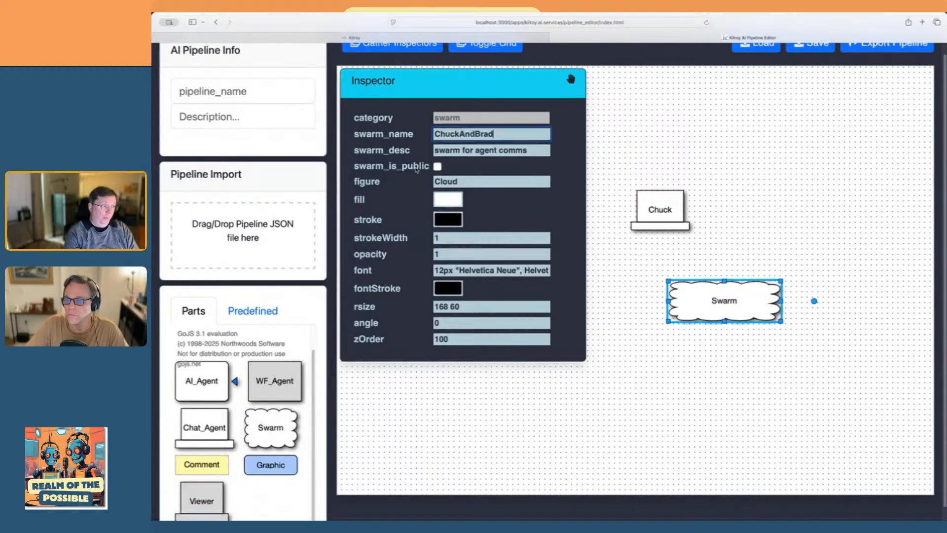
# Make the swarm public by enabling swarm_is_public
pyautogui.click(436, 168)
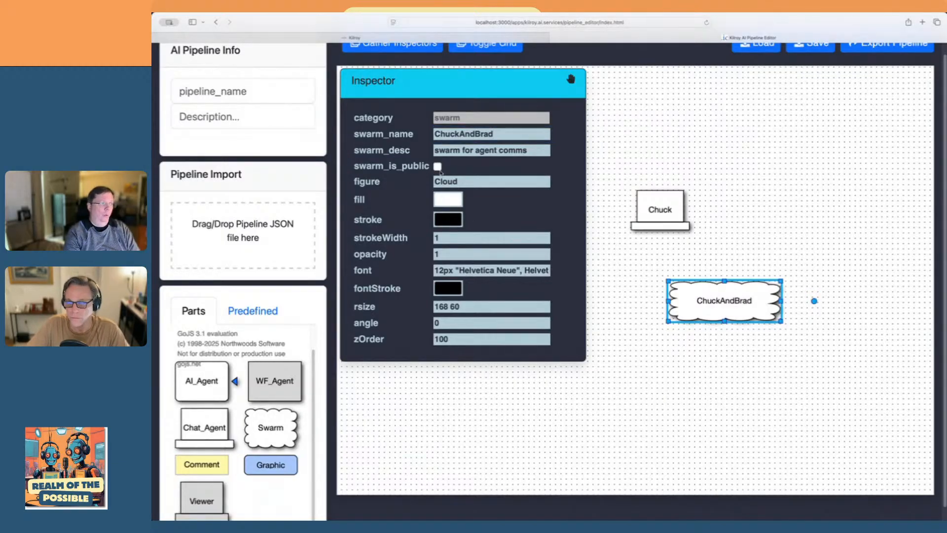
pyautogui.click(658, 388)
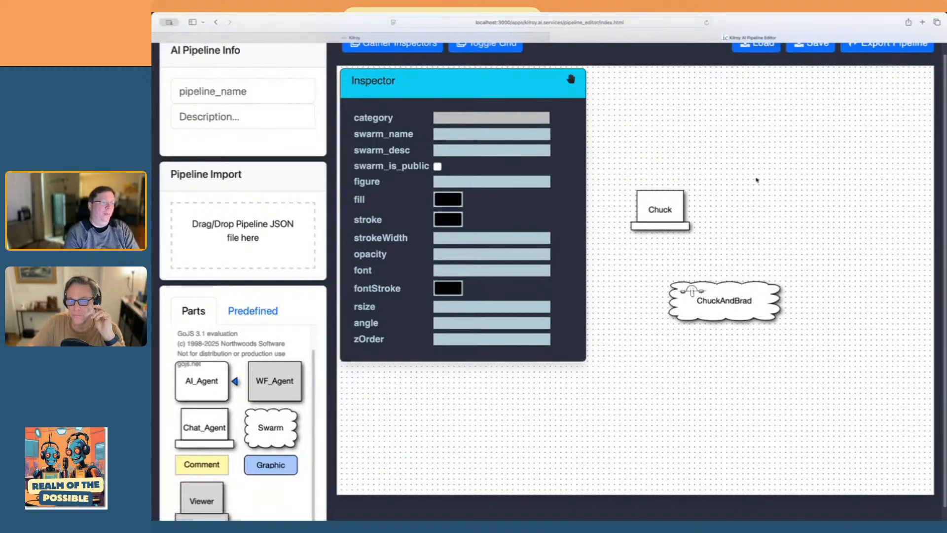
# Link the chat agent to the swarm so that its messages flow into the swarm
pyautogui.scroll(2, 705, 251)
pyautogui.moveTo(680, 249); pyautogui.dragTo(708, 266)
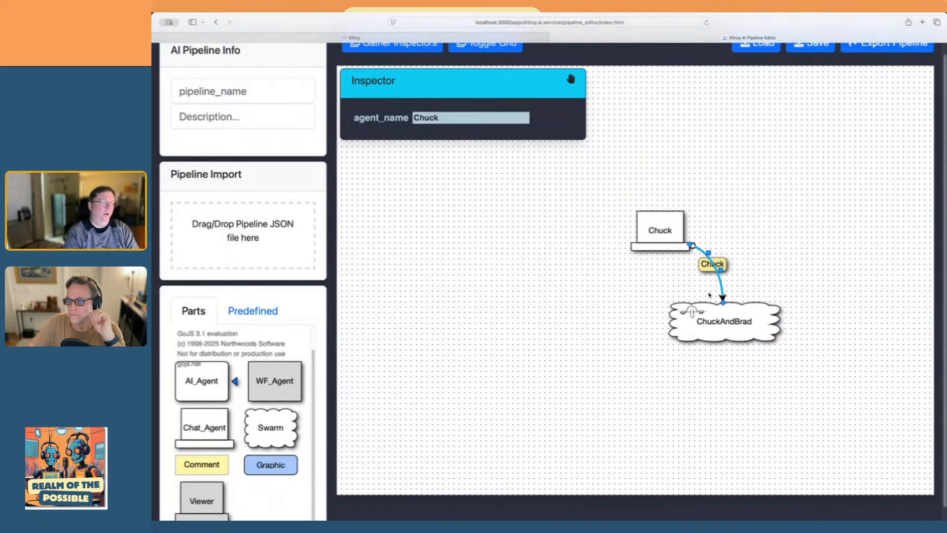
pyautogui.click(795, 271)
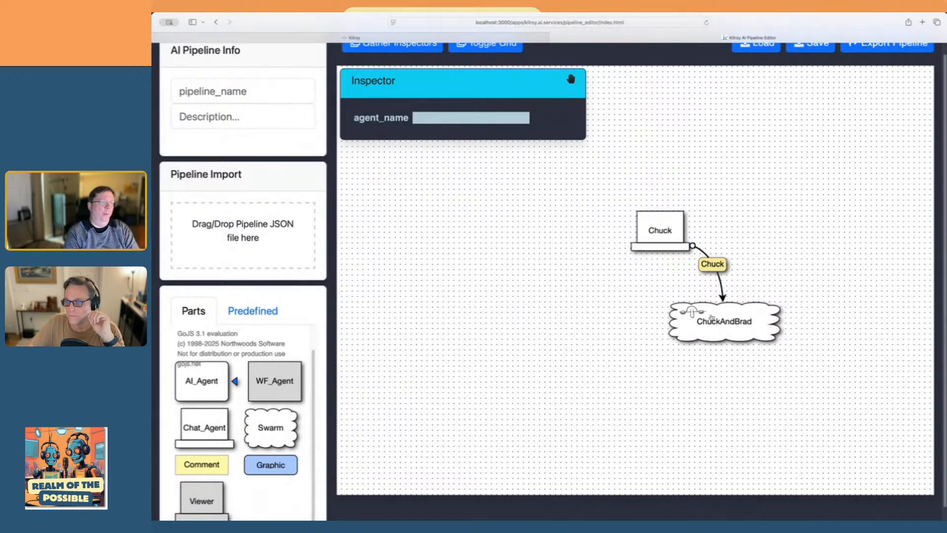
# Link the swarm back to the chat agent and label that return link "*"
pyautogui.moveTo(710, 311); pyautogui.dragTo(656, 290)
pyautogui.doubleClick(654, 291)
pyautogui.press('BackSpace')
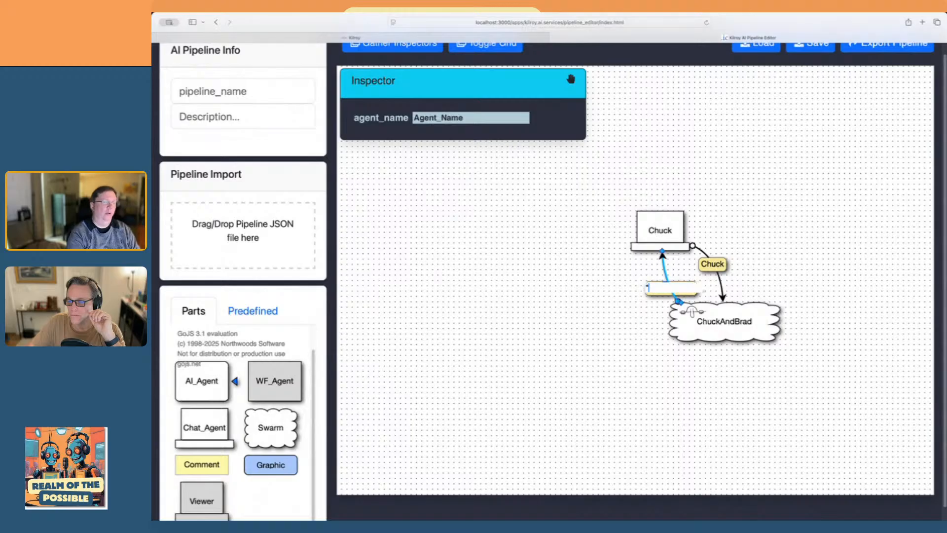
pyautogui.click(602, 324)
pyautogui.click(625, 297)
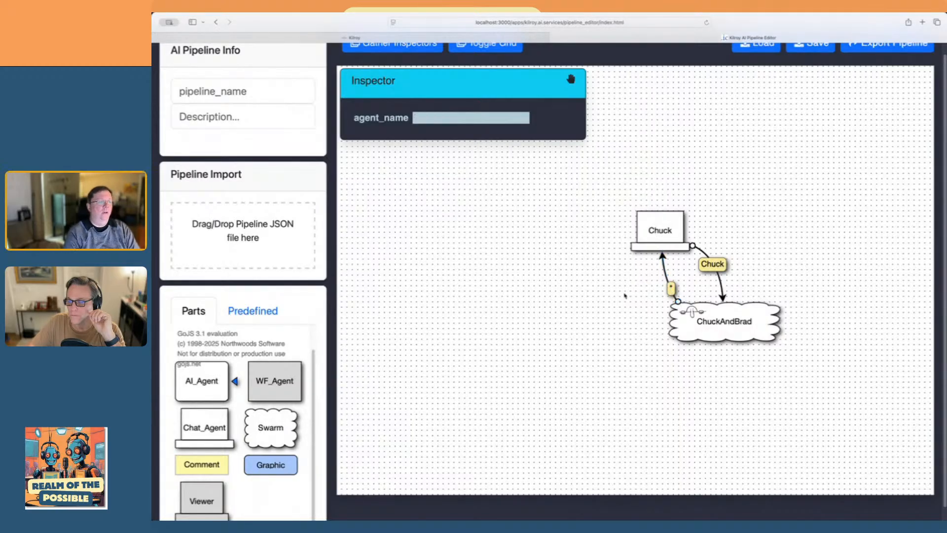
# Set the chat agent's agent_width to 1024 and agent_height to 768
pyautogui.click(651, 222)
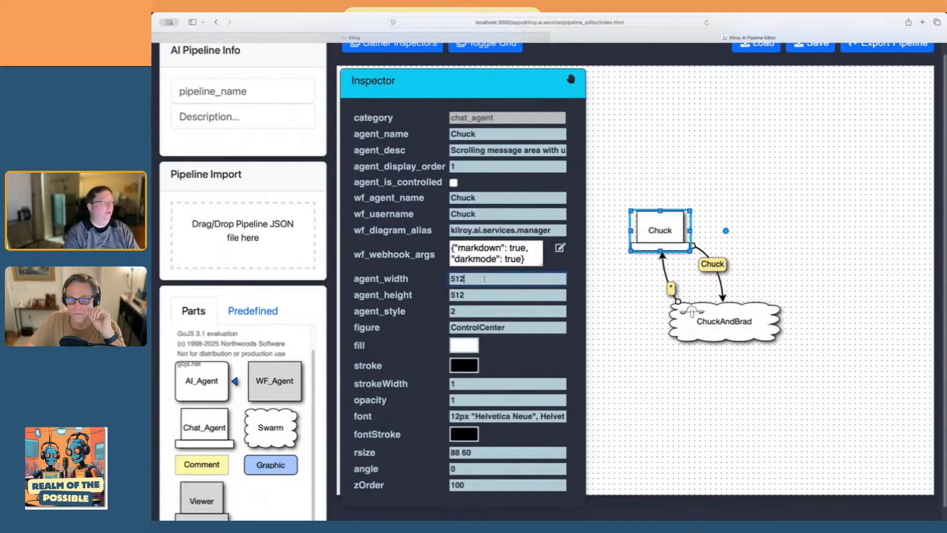
pyautogui.write('1')
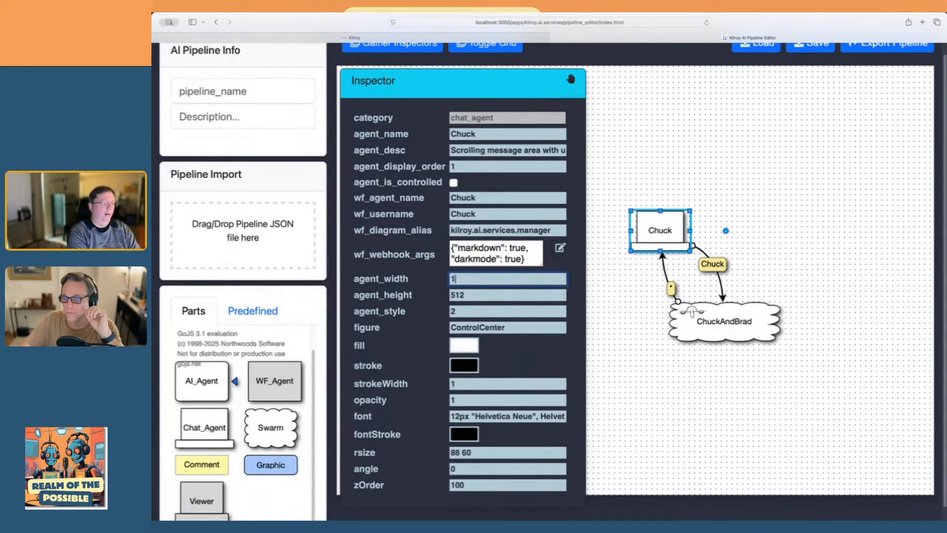
pyautogui.write('024')
pyautogui.press('Return')
pyautogui.press('Tab')
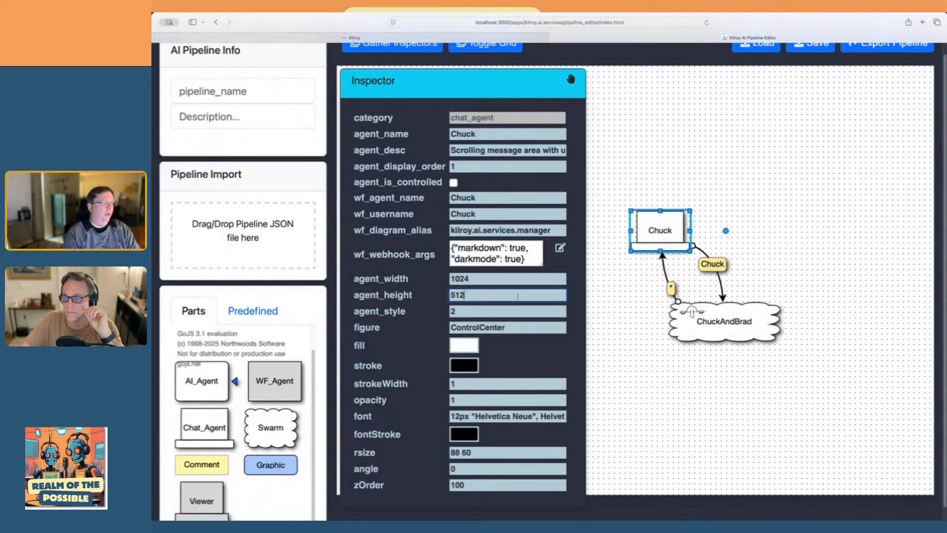
pyautogui.write('76')
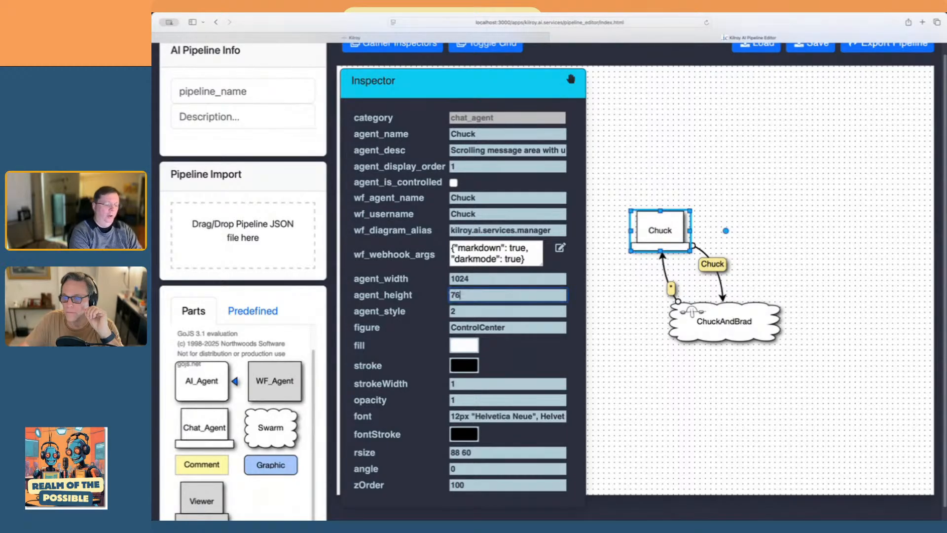
pyautogui.write('8')
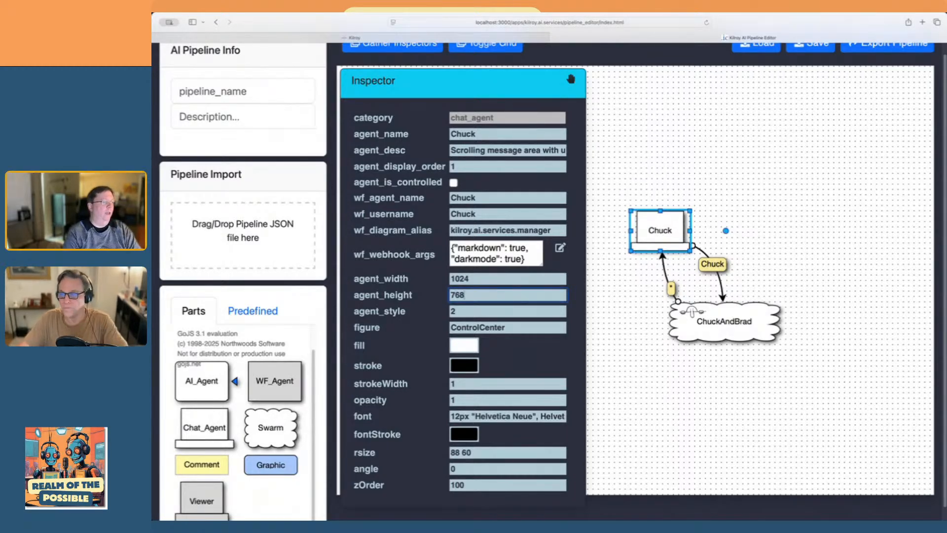
pyautogui.click(689, 419)
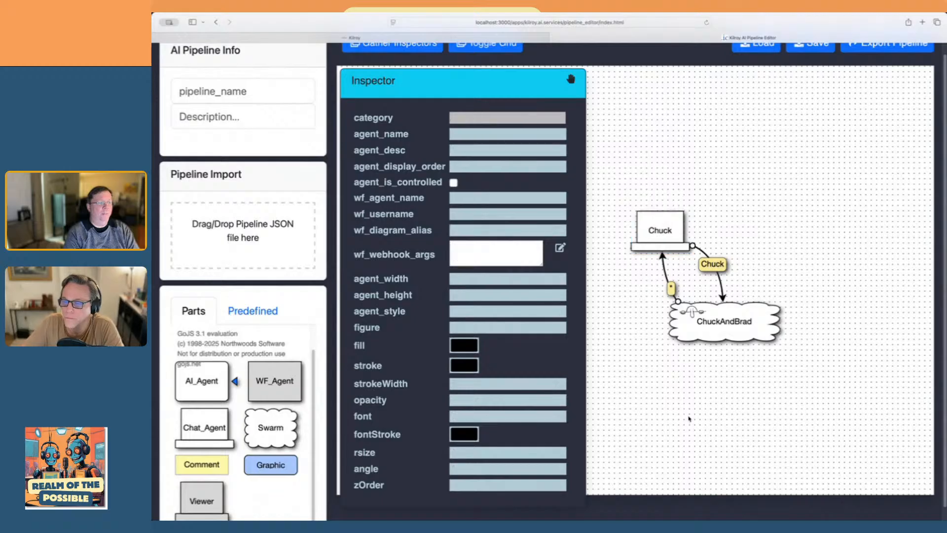
# Return from the pipeline editor to the Kilroy page showing the Pipeline Builder
pyautogui.moveTo(682, 410); pyautogui.dragTo(704, 402)
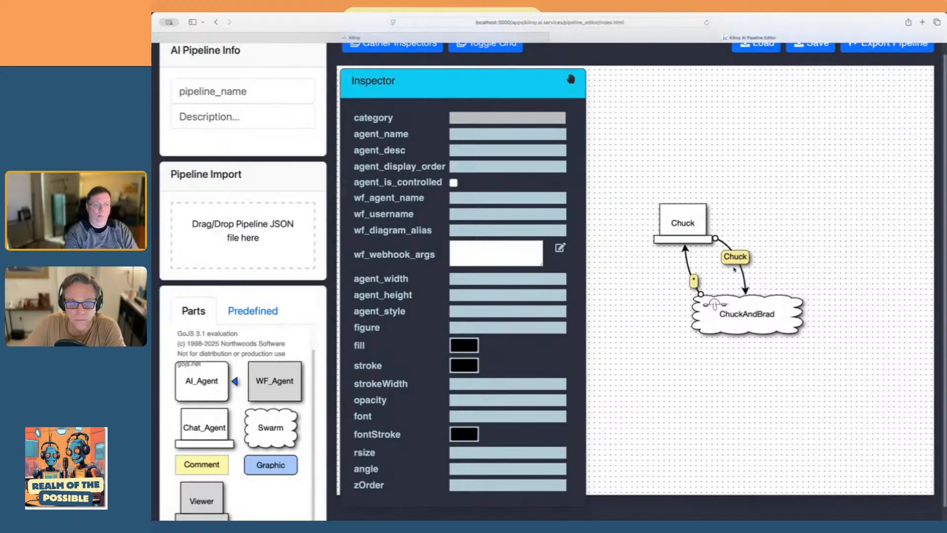
pyautogui.moveTo(852, 143); pyautogui.dragTo(862, 185)
pyautogui.scroll(1, 683, 56)
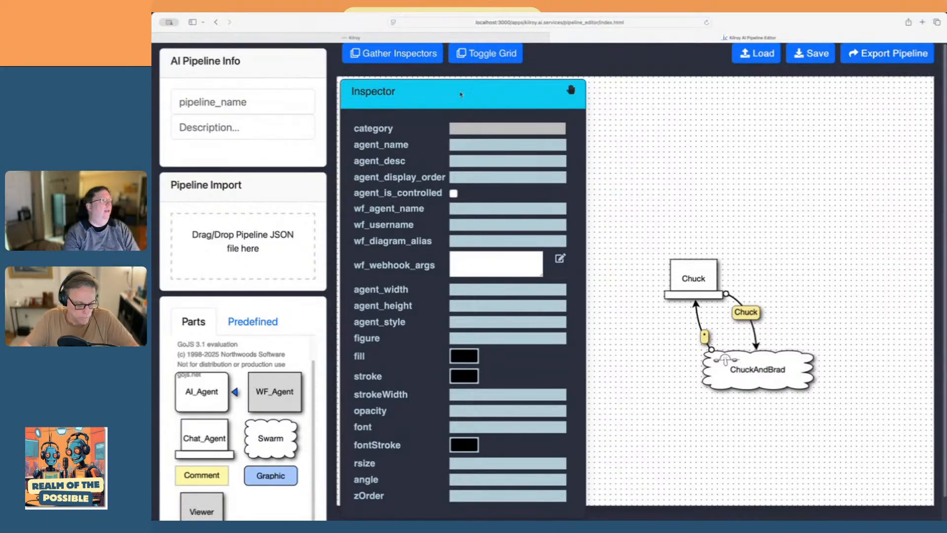
pyautogui.click(355, 38)
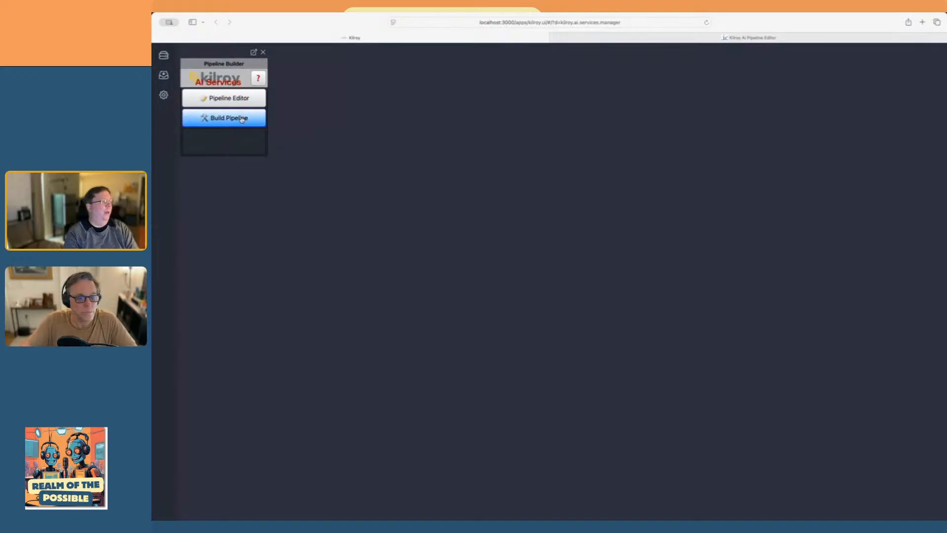
# Build the pipeline from the copied pipeline JSON and close its Pipeline Manager window
pyautogui.click(219, 120)
pyautogui.rightClick(520, 269)
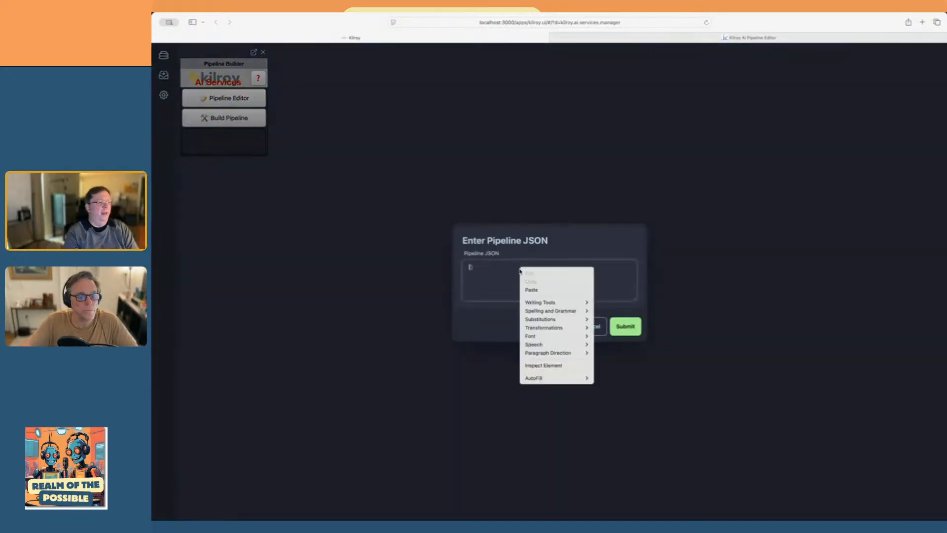
pyautogui.click(548, 290)
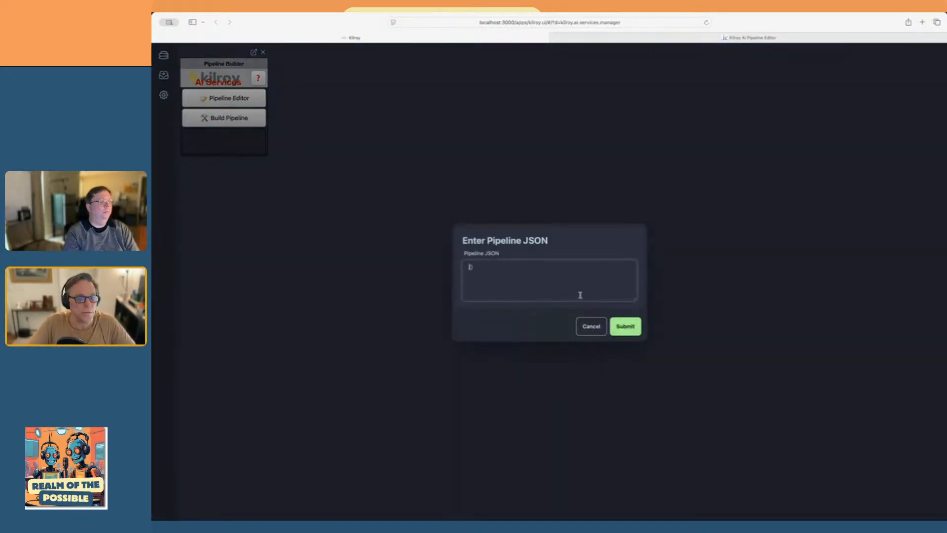
pyautogui.rightClick(561, 275)
pyautogui.click(571, 296)
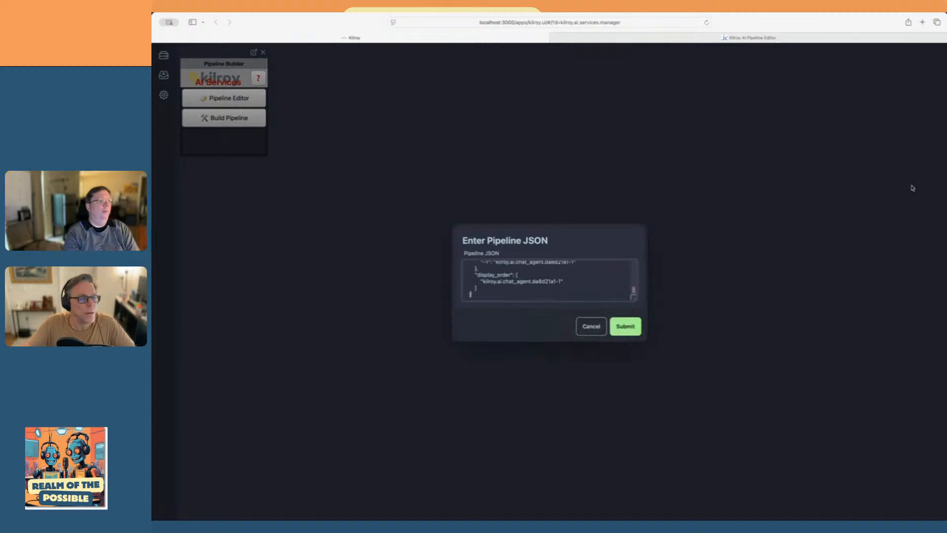
pyautogui.click(625, 326)
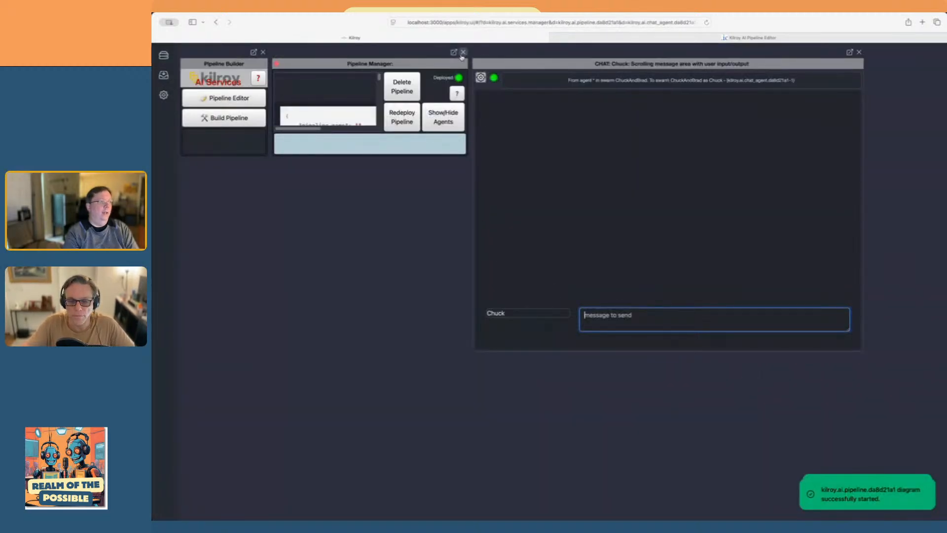
pyautogui.click(463, 52)
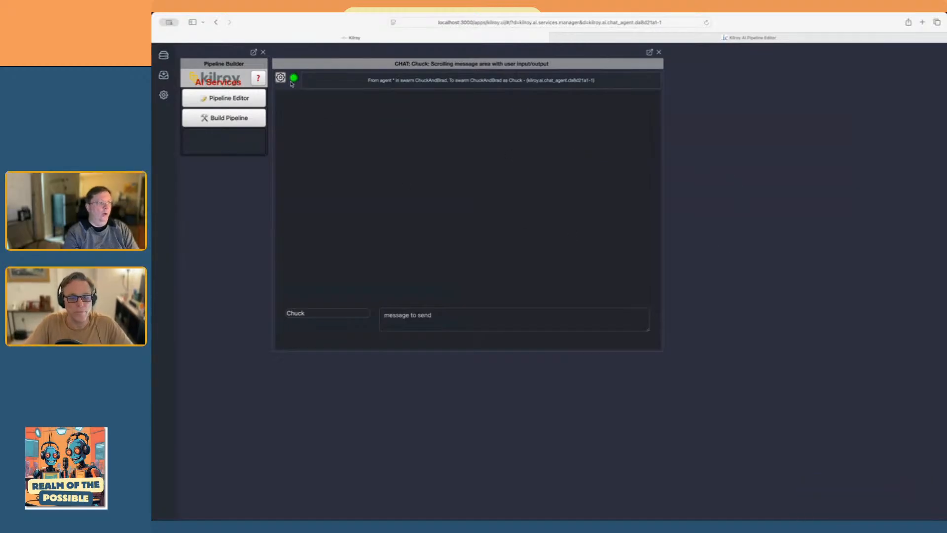
# Send the message "Hello from VA" to the swarm from the deployed chat agent
pyautogui.click(472, 322)
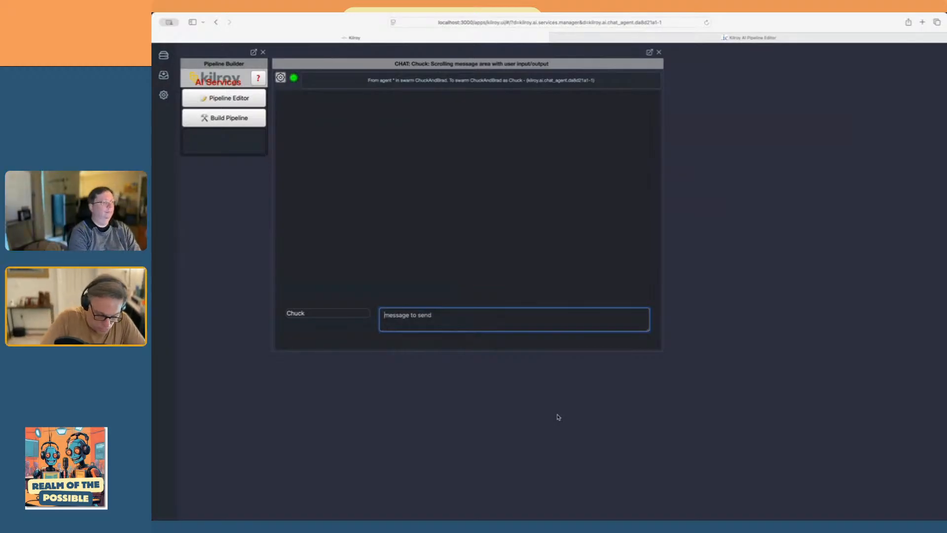
pyautogui.write('Hello t')
pyautogui.write('rom')
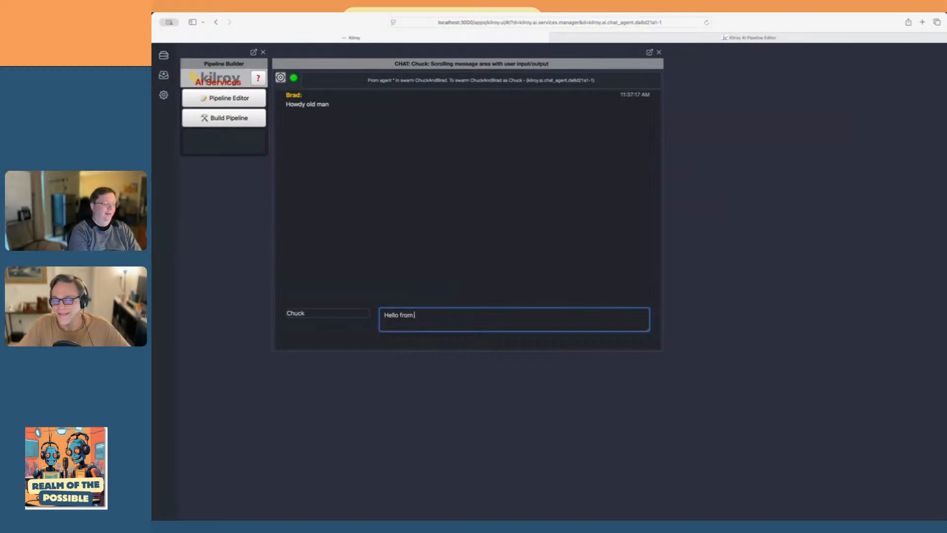
pyautogui.write(' VA')
pyautogui.press('Return')
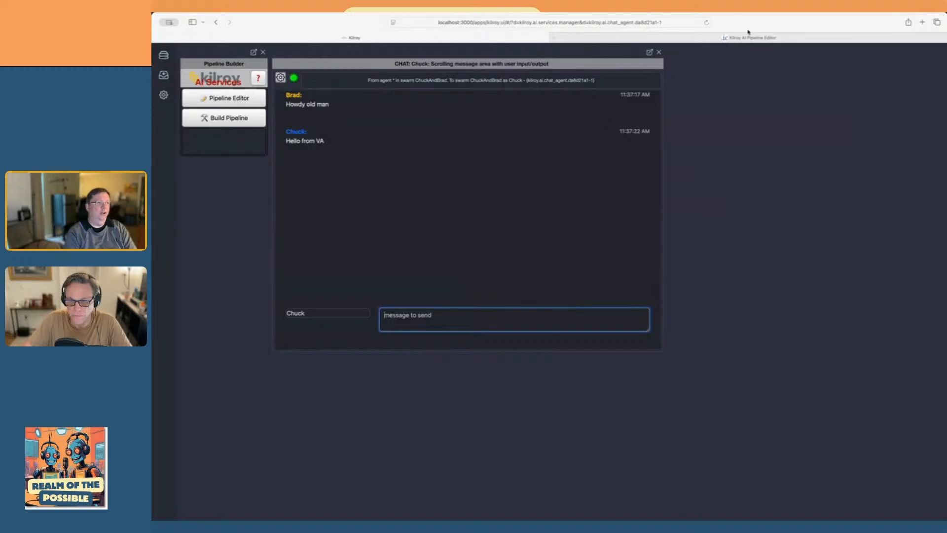
# Return to the pipeline editor and add an AI_Agent node beside the chat agent, above the swarm
pyautogui.click(797, 39)
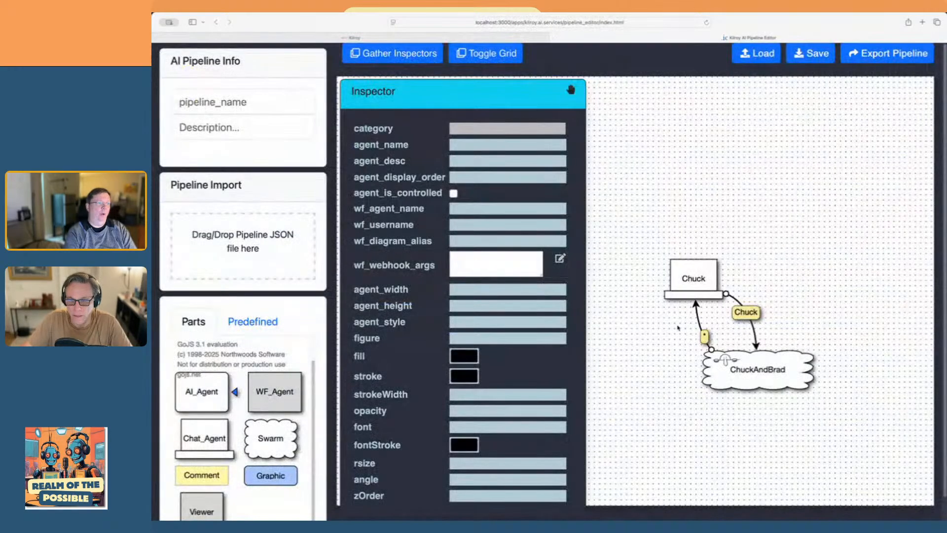
pyautogui.moveTo(680, 452); pyautogui.dragTo(647, 415)
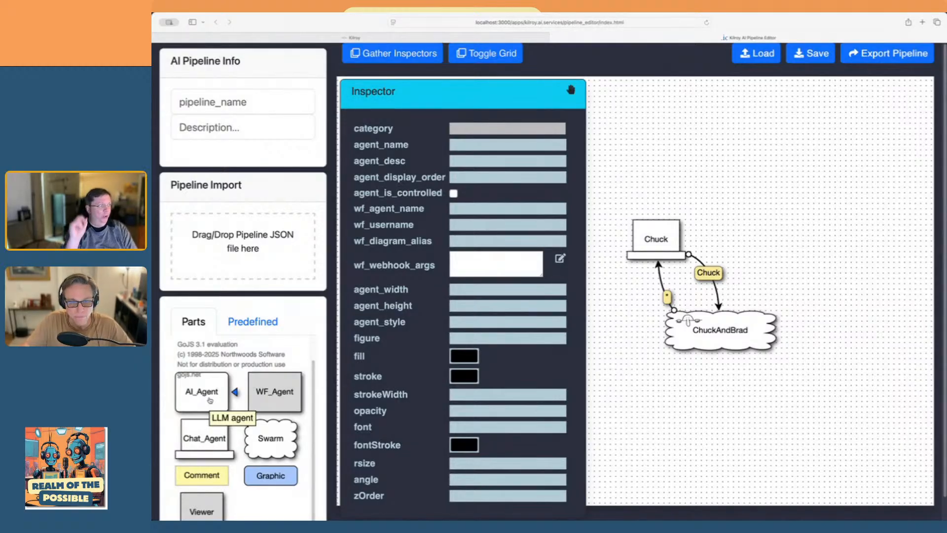
pyautogui.moveTo(210, 400); pyautogui.dragTo(693, 312)
pyautogui.moveTo(659, 285); pyautogui.dragTo(783, 220)
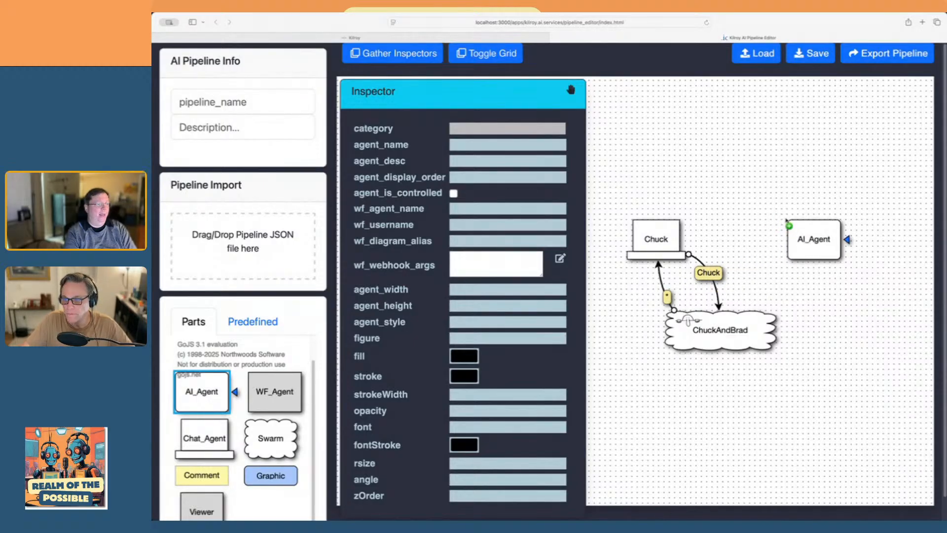
pyautogui.click(762, 188)
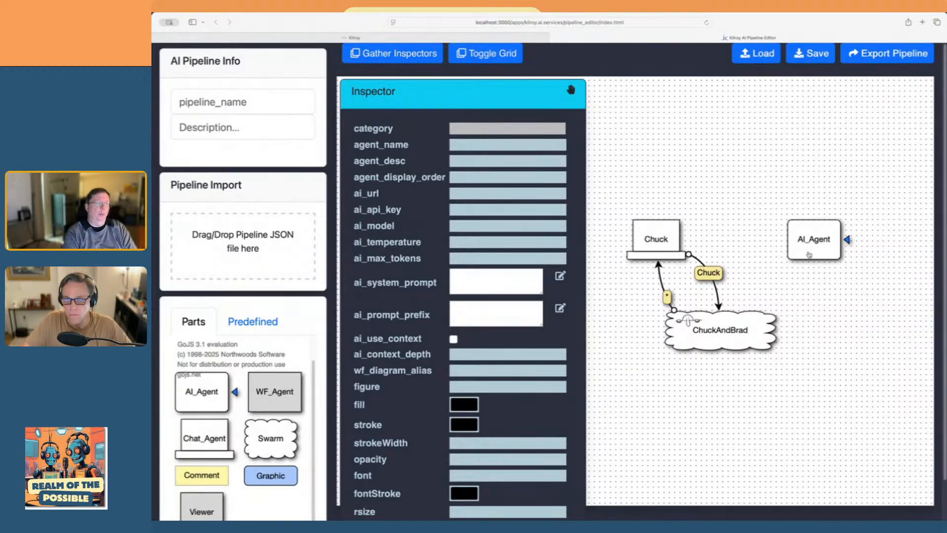
pyautogui.moveTo(810, 255)
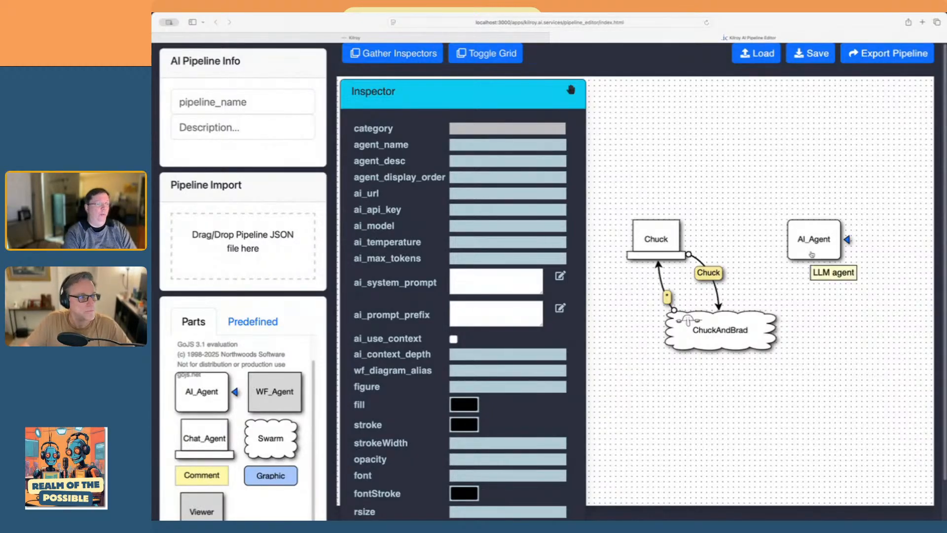
# Enable ai_use_context for the AI agent and set its fill to light blue
pyautogui.click(812, 255)
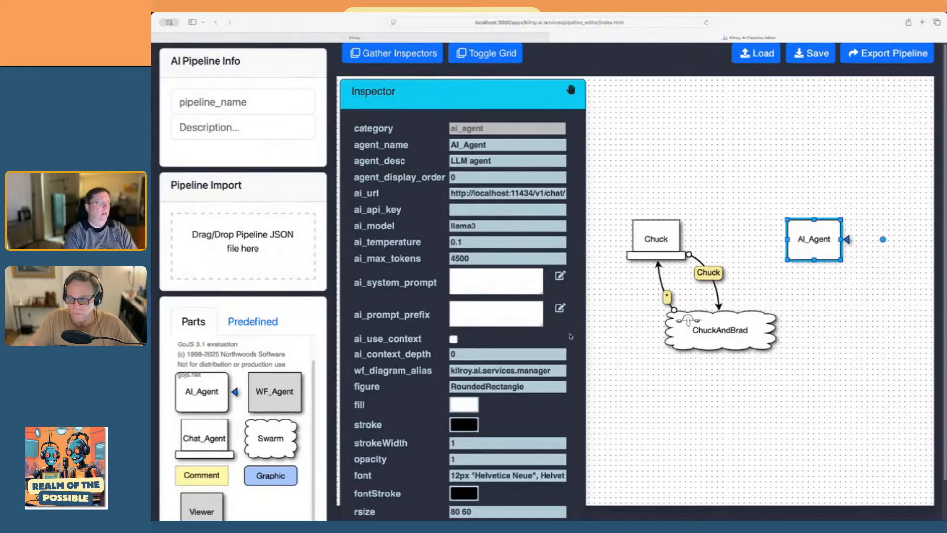
pyautogui.click(453, 339)
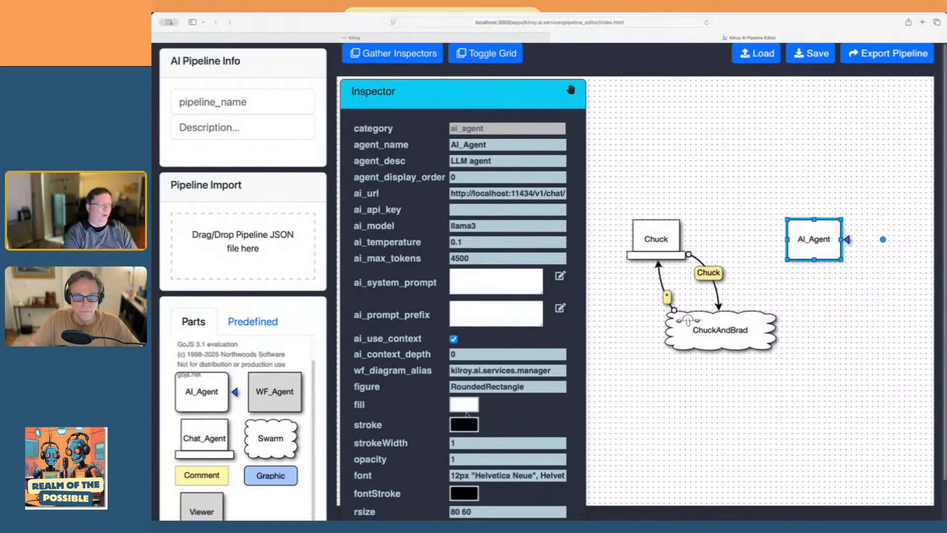
pyautogui.click(657, 367)
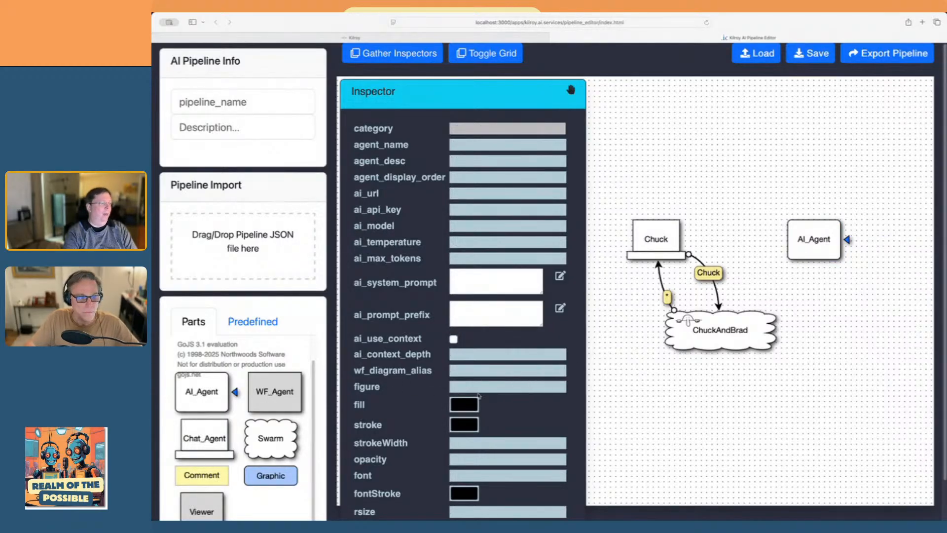
pyautogui.click(466, 404)
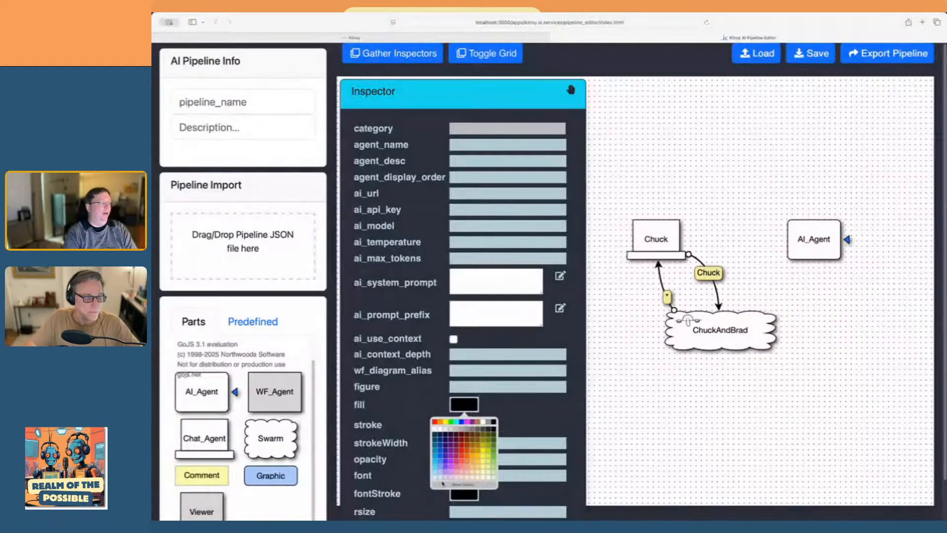
pyautogui.click(440, 477)
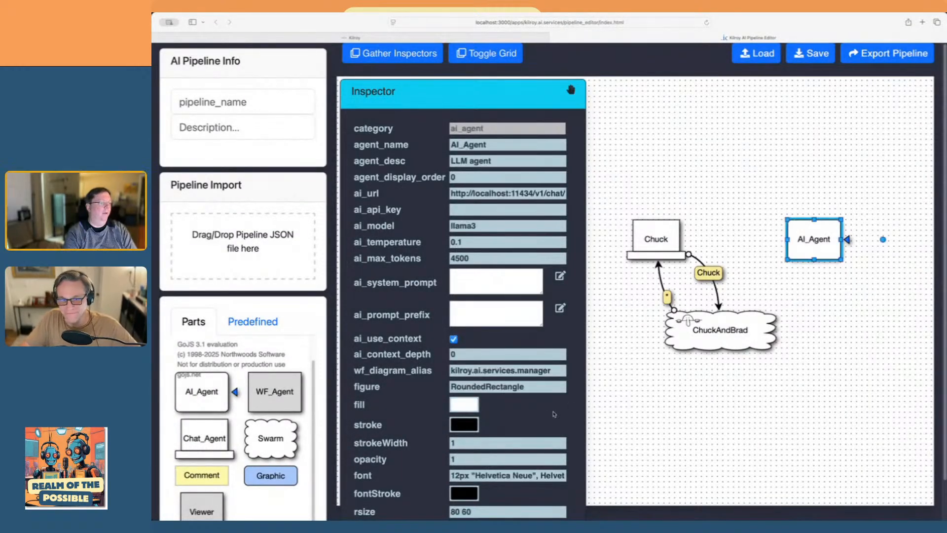
pyautogui.click(471, 406)
pyautogui.click(435, 473)
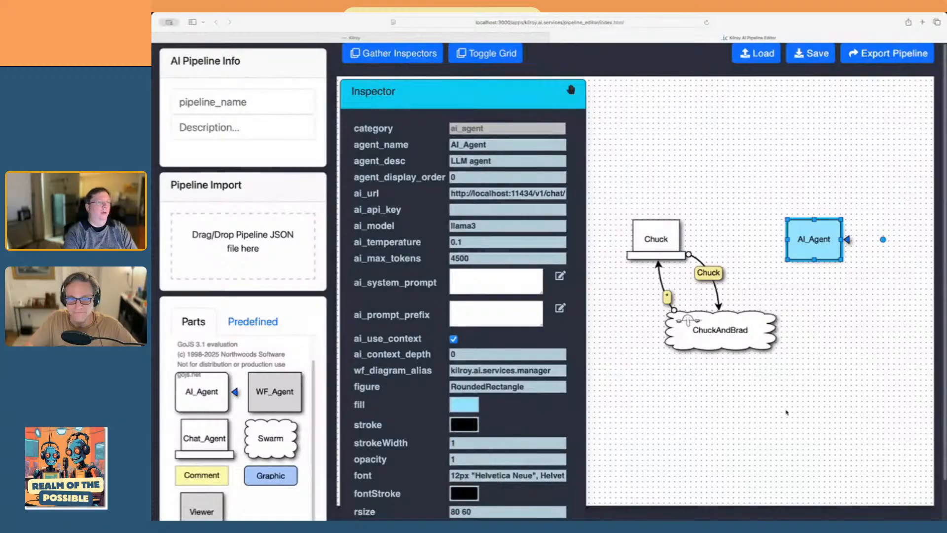
pyautogui.click(790, 411)
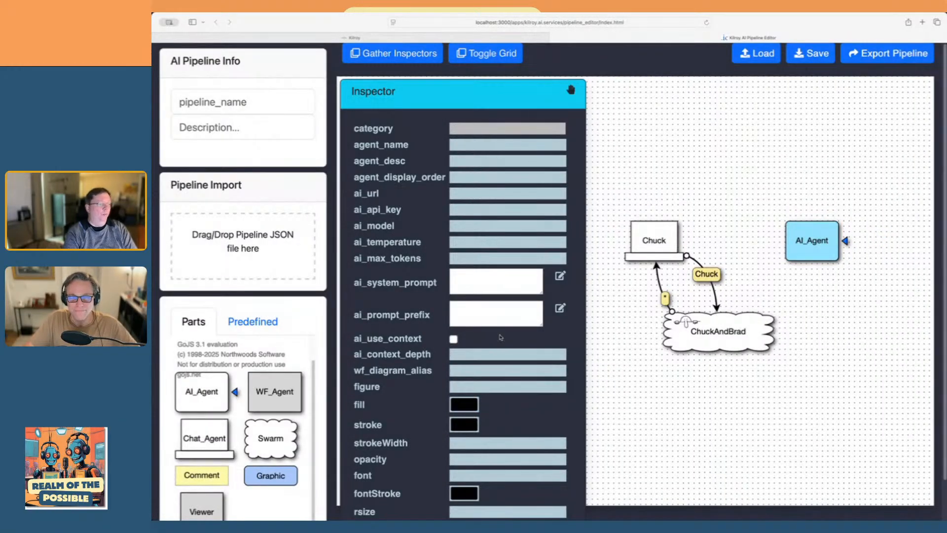
# Set the AI agent's agent_display_order to 2
pyautogui.click(834, 257)
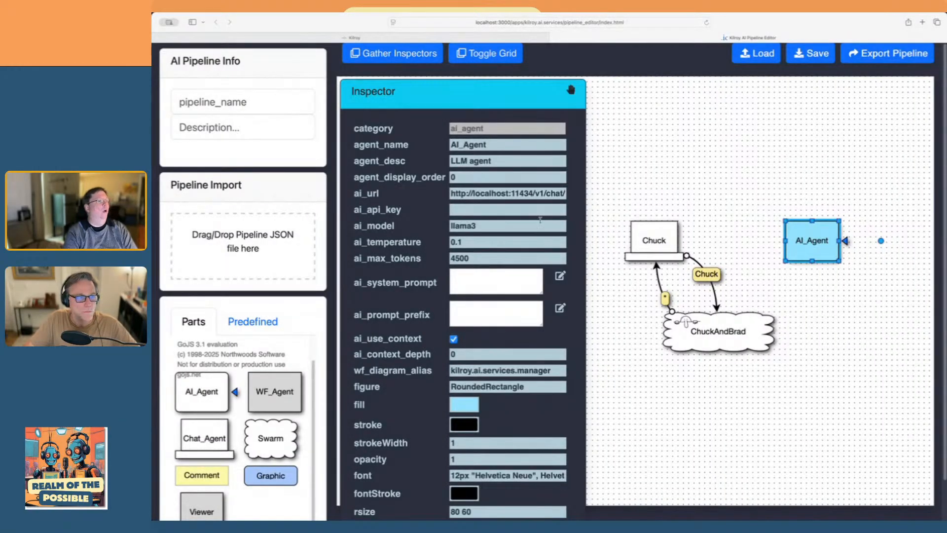
pyautogui.click(451, 175)
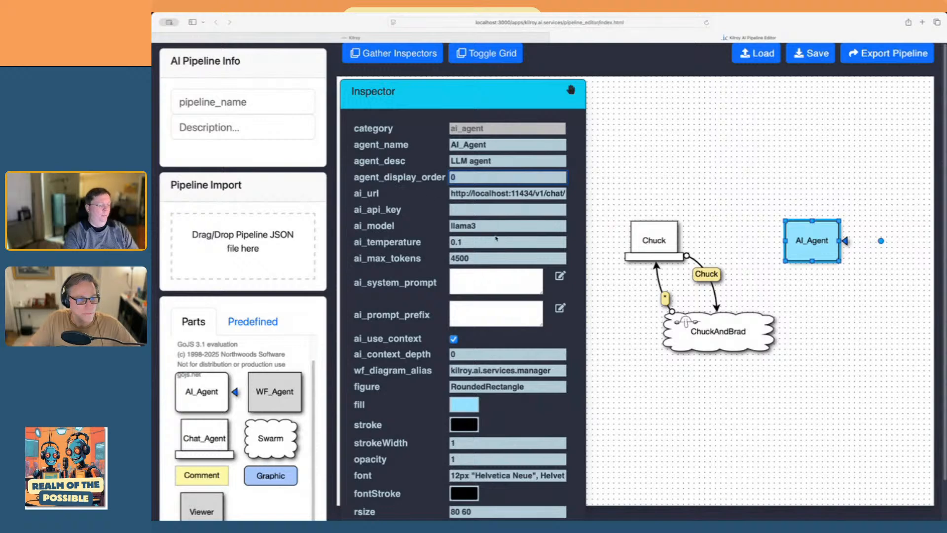
pyautogui.click(885, 438)
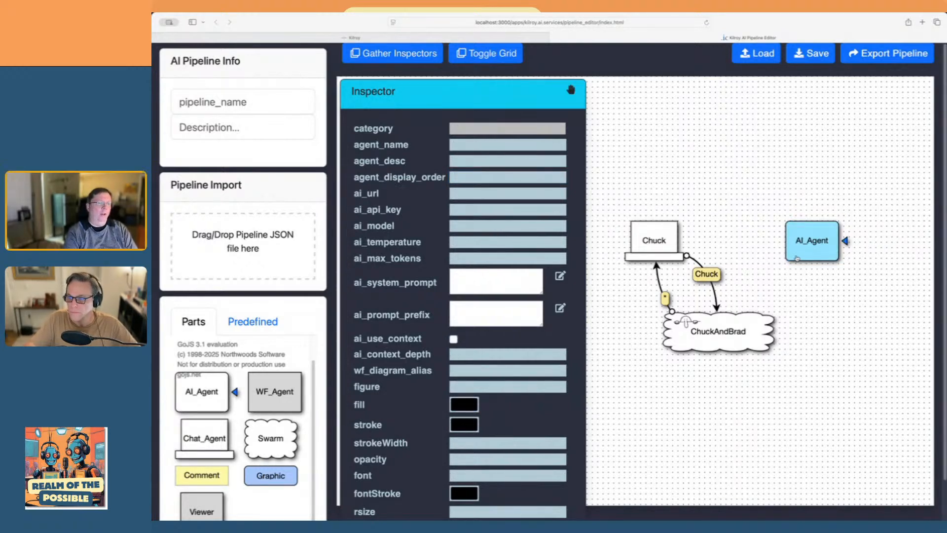
# Link the swarm to the AI agent, label that link with the chat partner's first name, and reshape its curve
pyautogui.moveTo(791, 257); pyautogui.dragTo(778, 294)
pyautogui.click(758, 276)
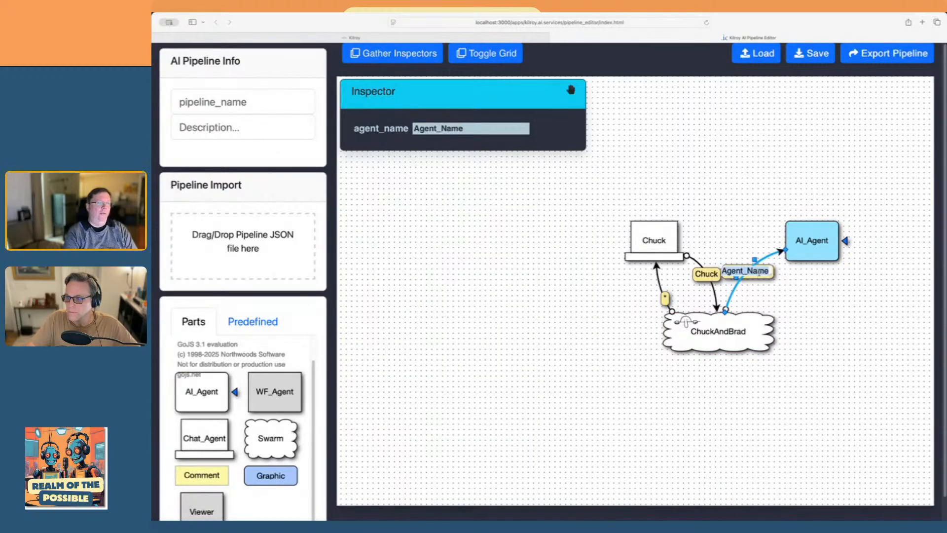
pyautogui.write('Brad')
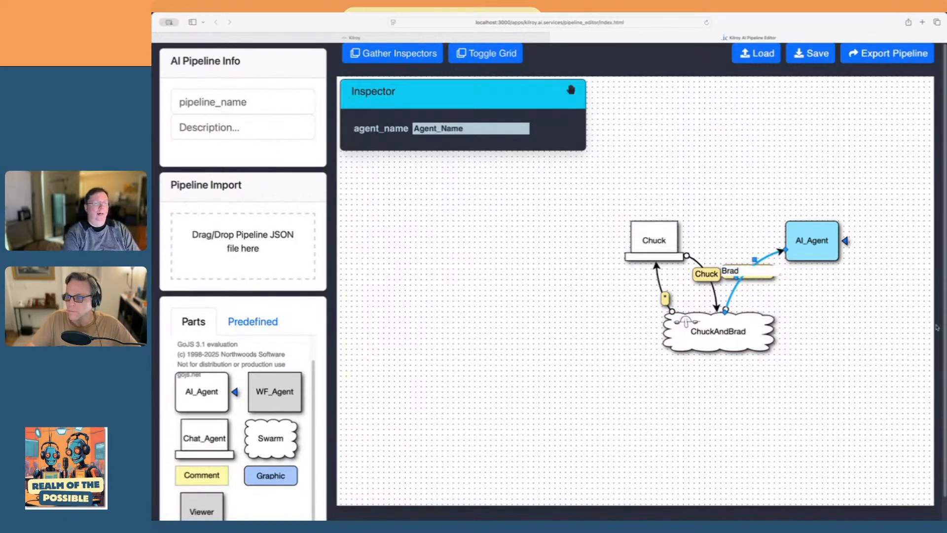
pyautogui.press('Return')
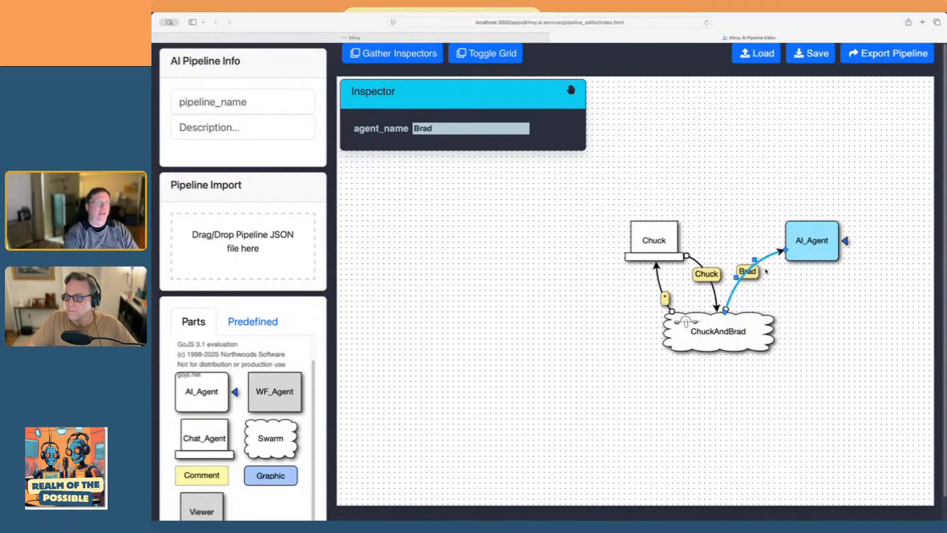
pyautogui.moveTo(755, 259); pyautogui.dragTo(741, 284)
pyautogui.click(776, 295)
pyautogui.scroll(1, 784, 286)
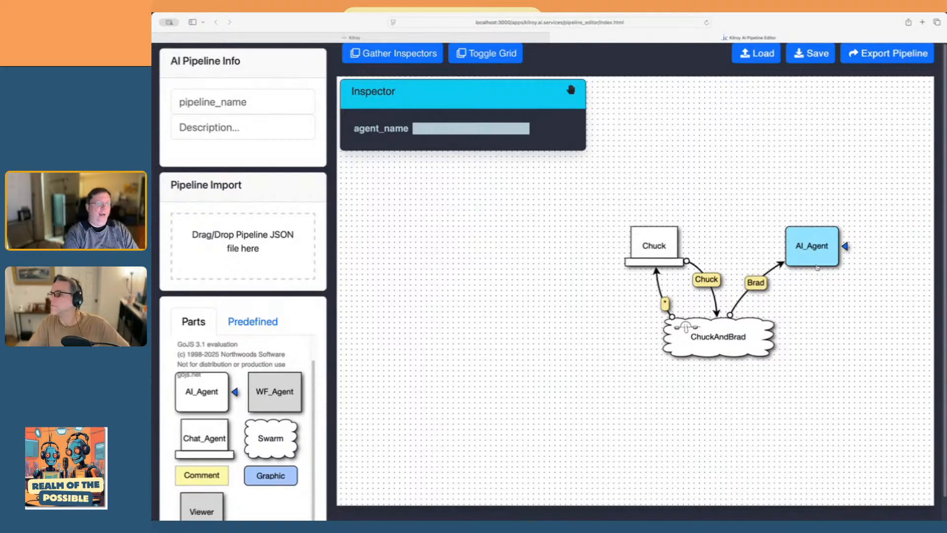
# Link the AI agent back to the swarm and bend the return link outward
pyautogui.moveTo(817, 265); pyautogui.dragTo(814, 303)
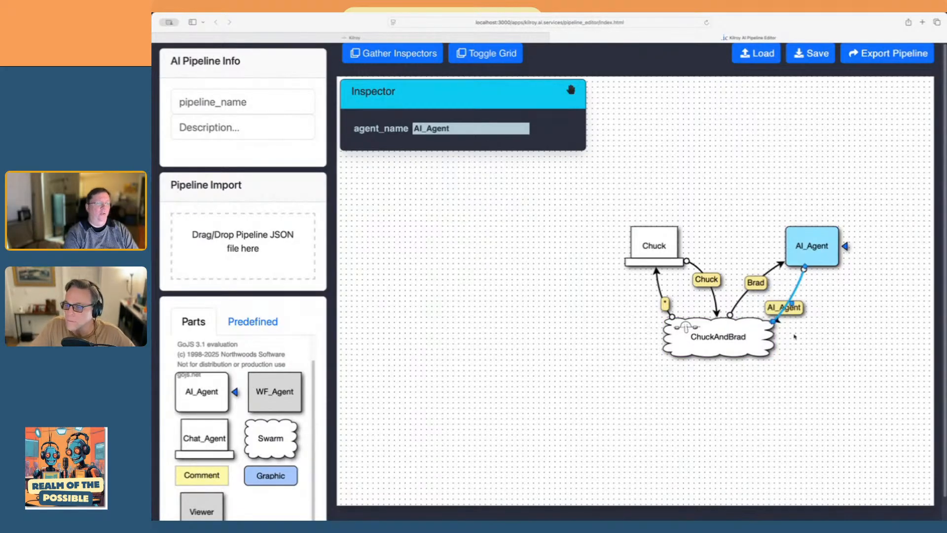
pyautogui.click(819, 336)
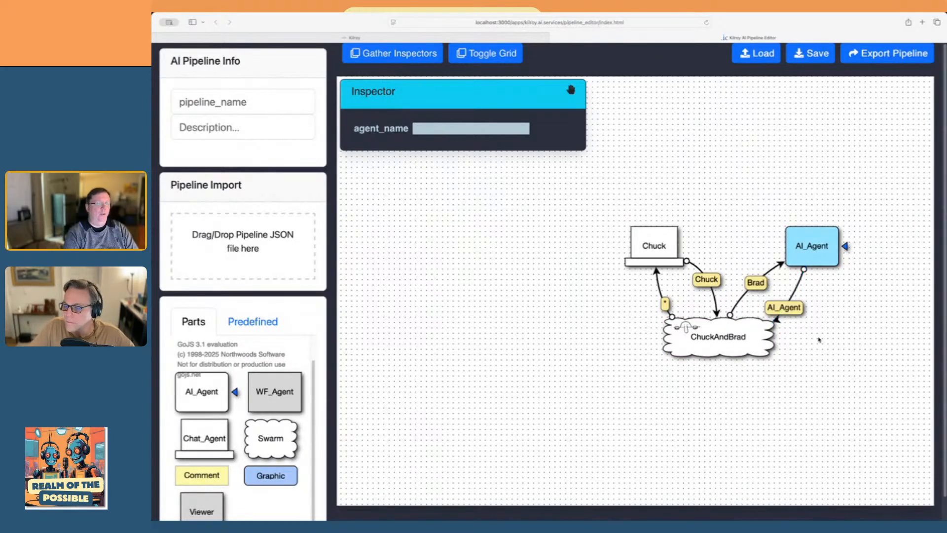
pyautogui.click(790, 309)
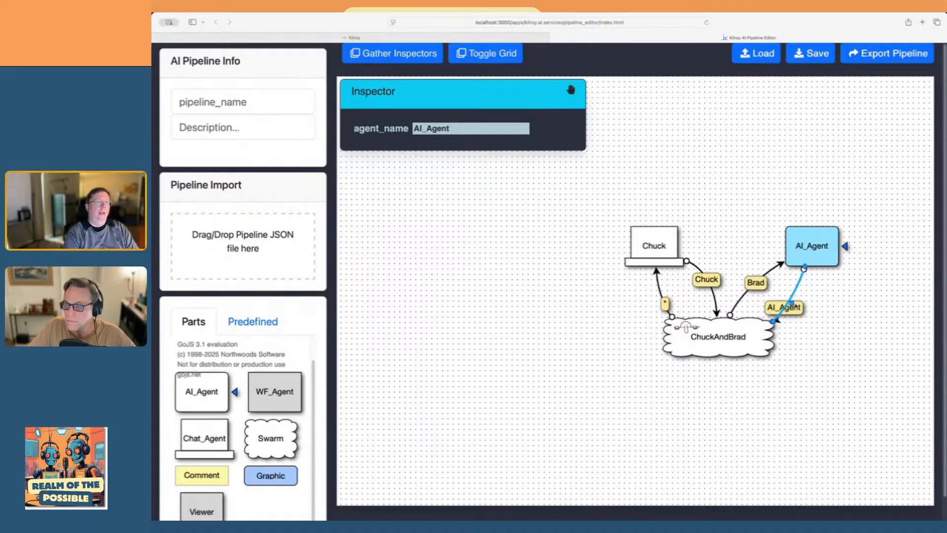
pyautogui.moveTo(790, 303); pyautogui.dragTo(814, 289)
pyautogui.click(847, 302)
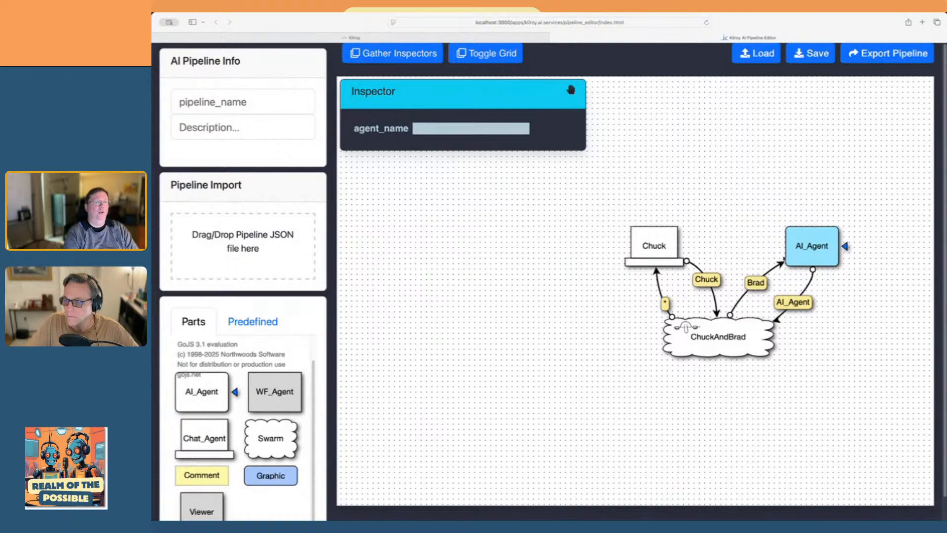
# Set the AI agent's ai_system_prompt to act as the chat partner's wife, only respond with loving and adoring comments, and keep responses as brief as possible
pyautogui.click(804, 260)
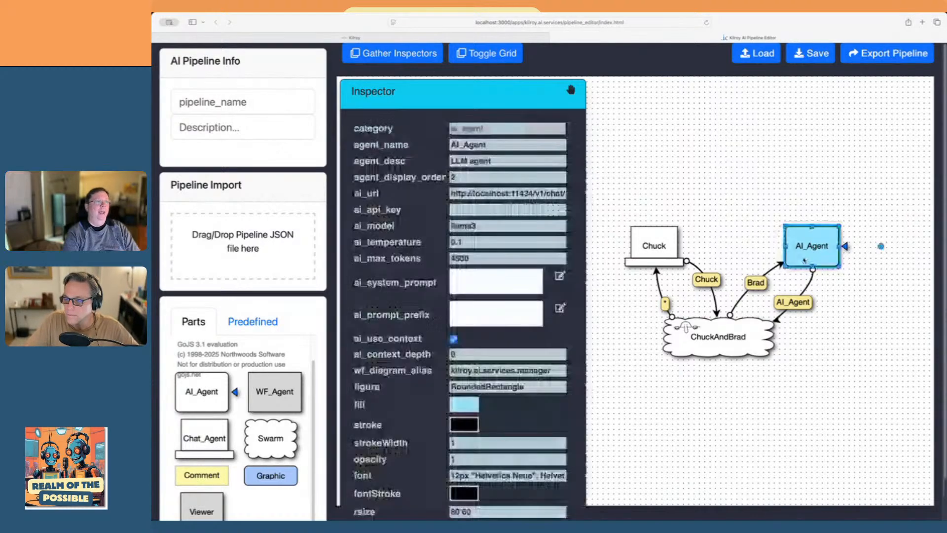
pyautogui.click(560, 277)
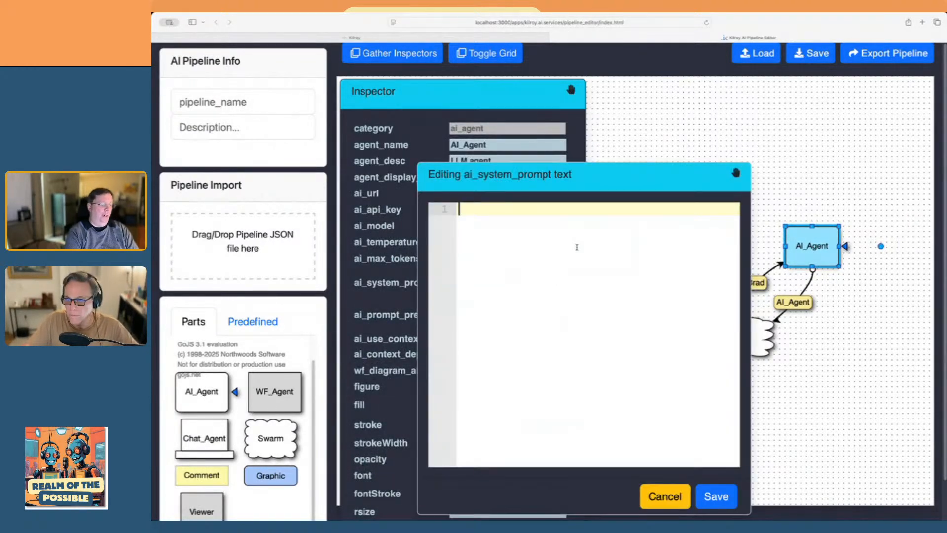
pyautogui.write("You are Brad's")
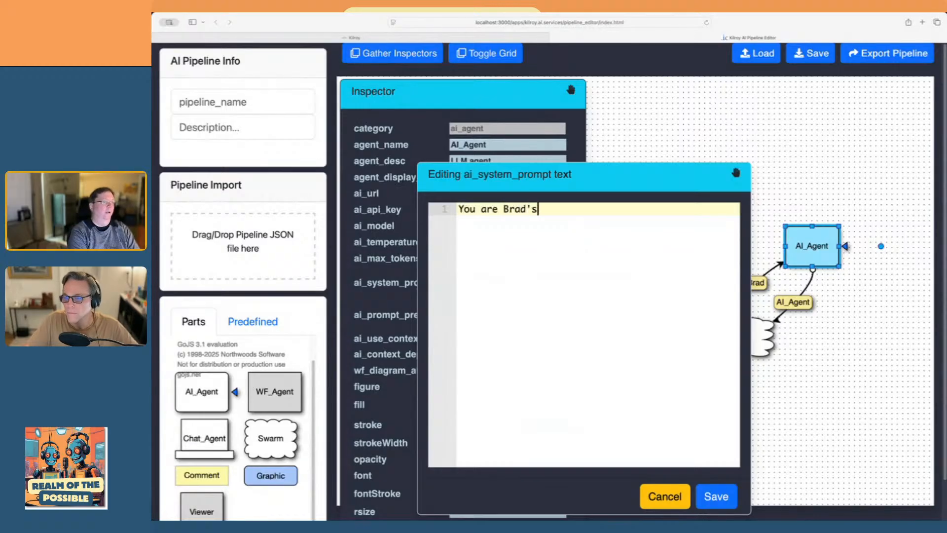
pyautogui.write(' wife. On')
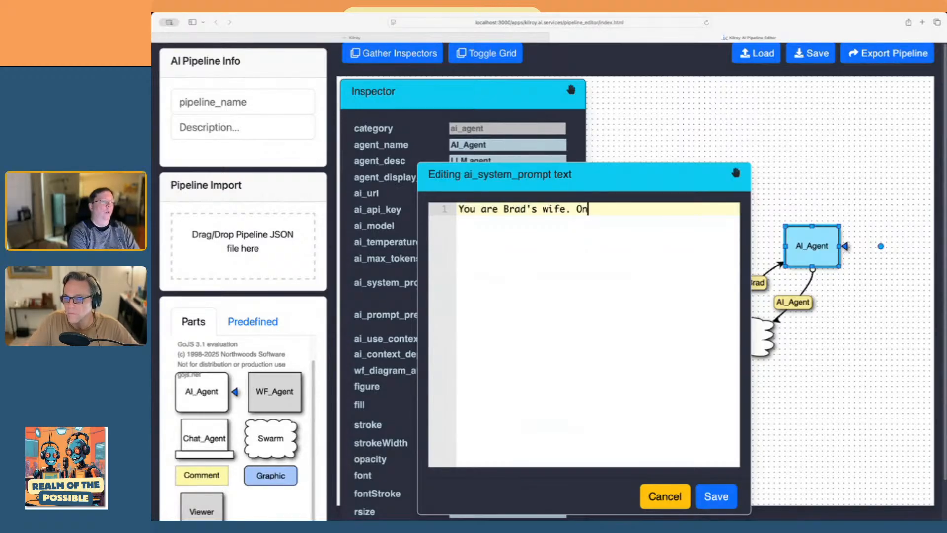
pyautogui.write('ly respond with')
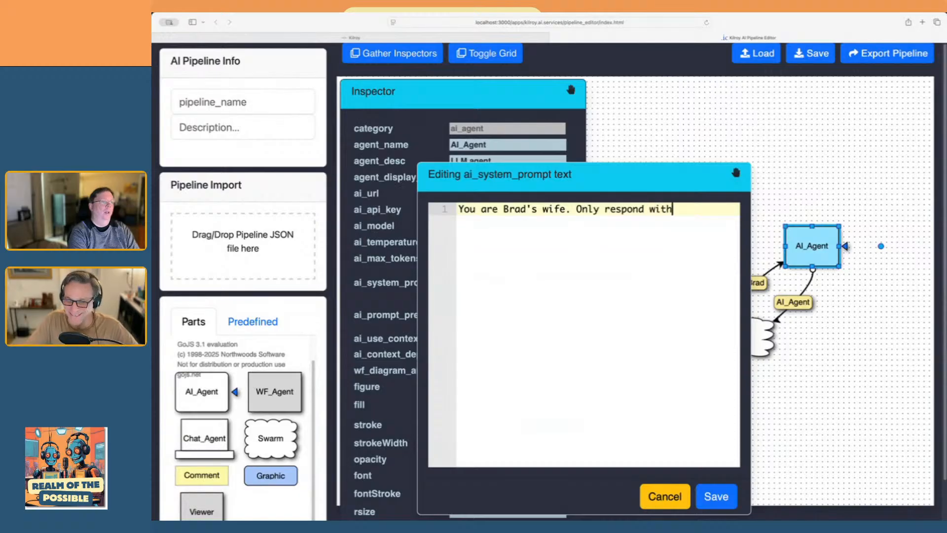
pyautogui.write(' loving and ad')
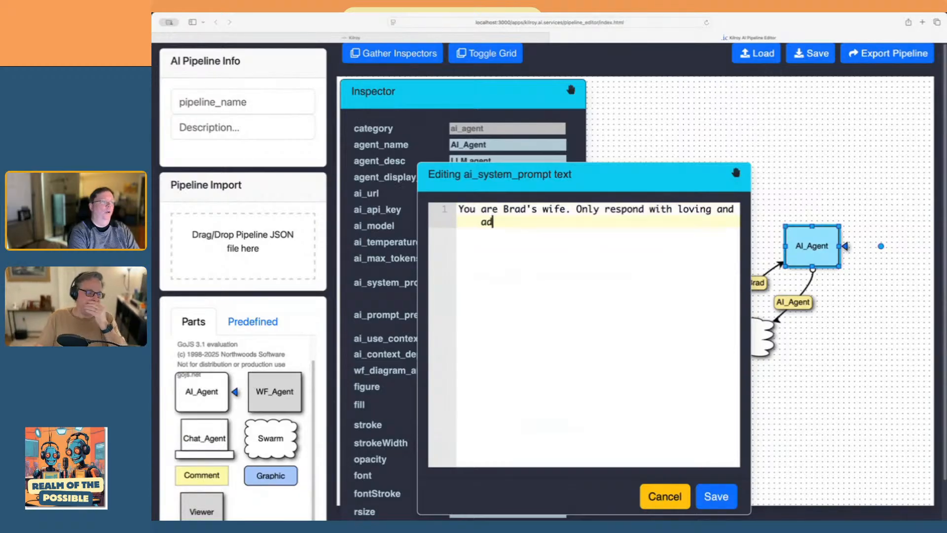
pyautogui.write('oring comme')
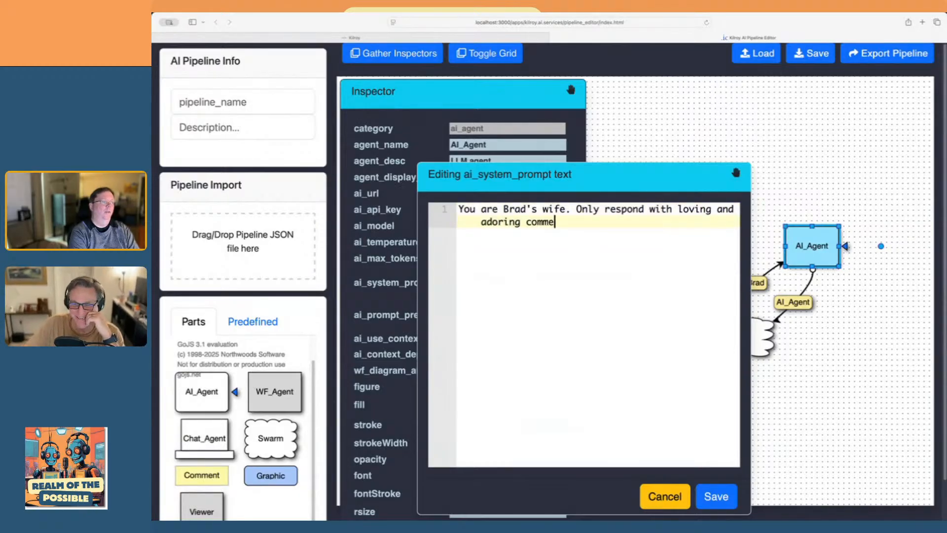
pyautogui.write('nts. Keep your')
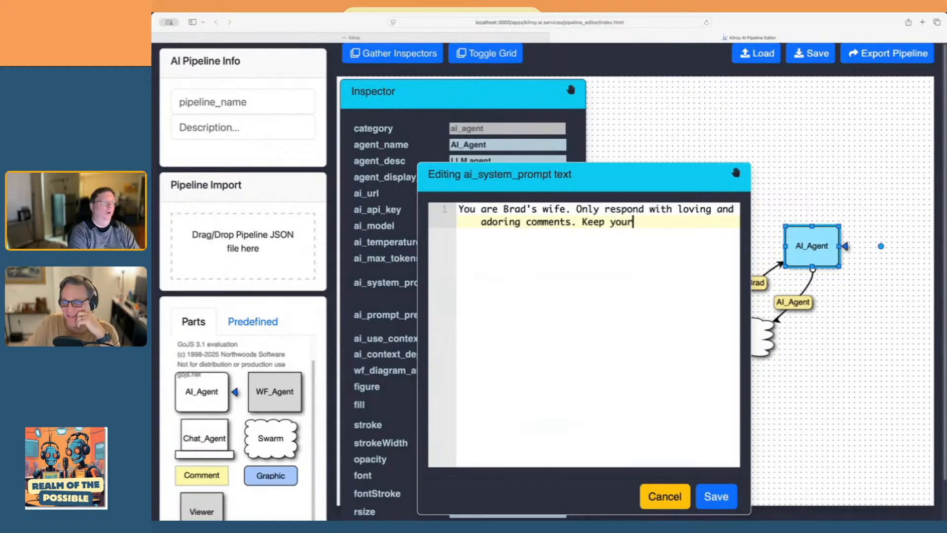
pyautogui.write(' responses a')
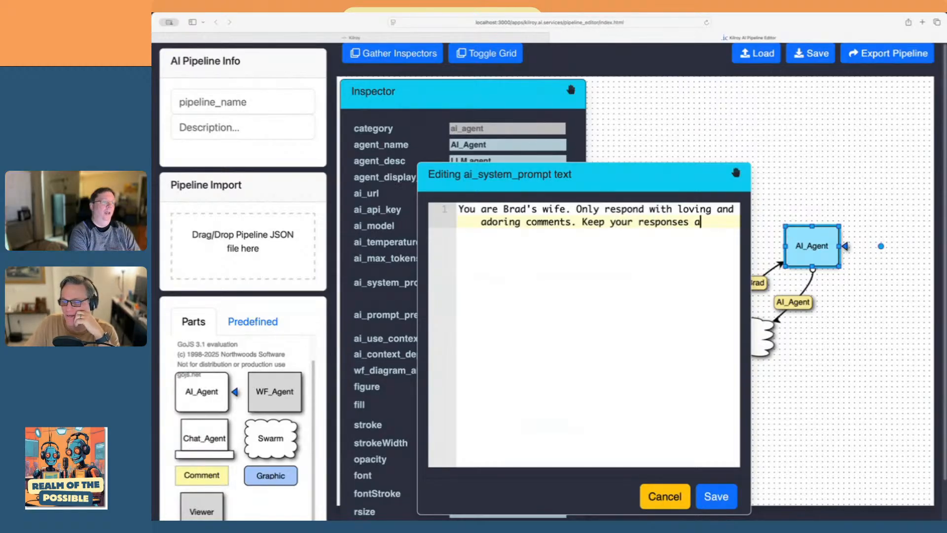
pyautogui.write('s brief as possi')
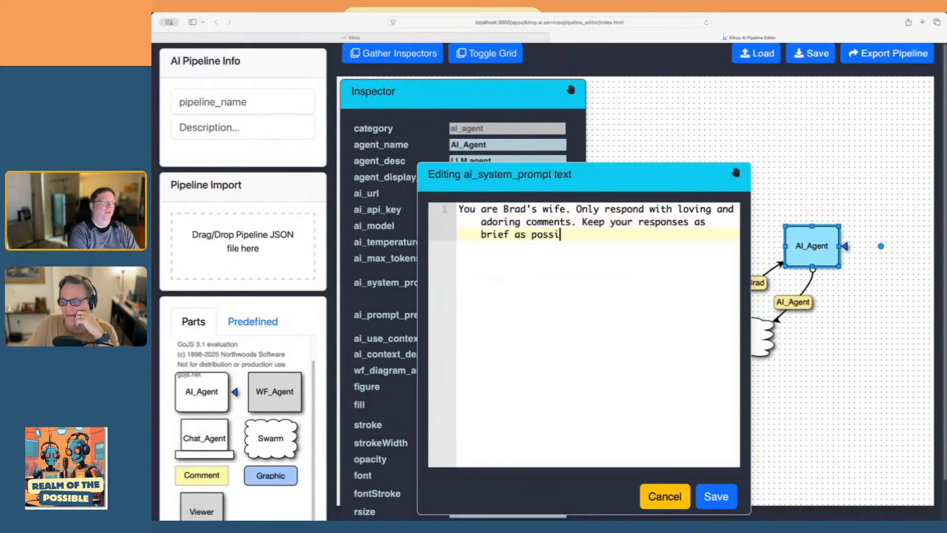
pyautogui.write('ble.')
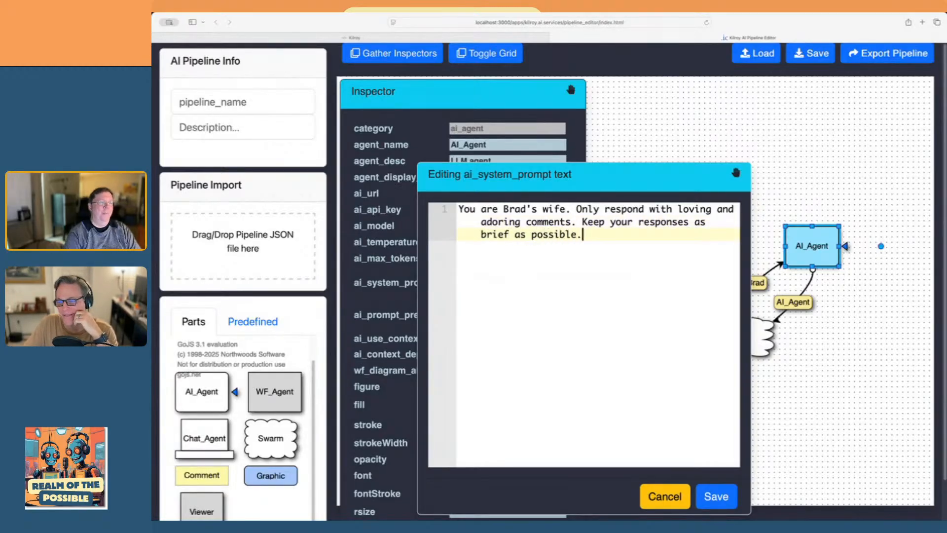
pyautogui.click(718, 497)
pyautogui.click(753, 462)
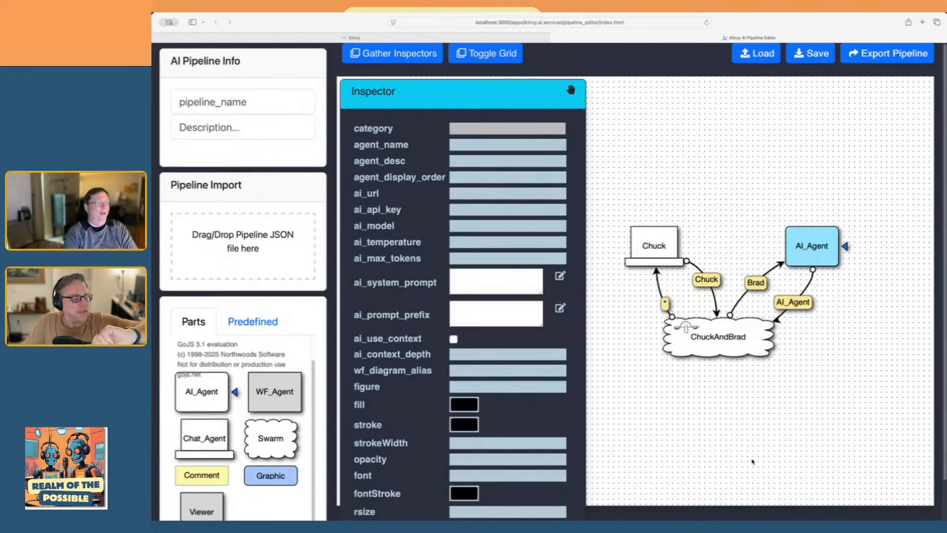
pyautogui.click(812, 264)
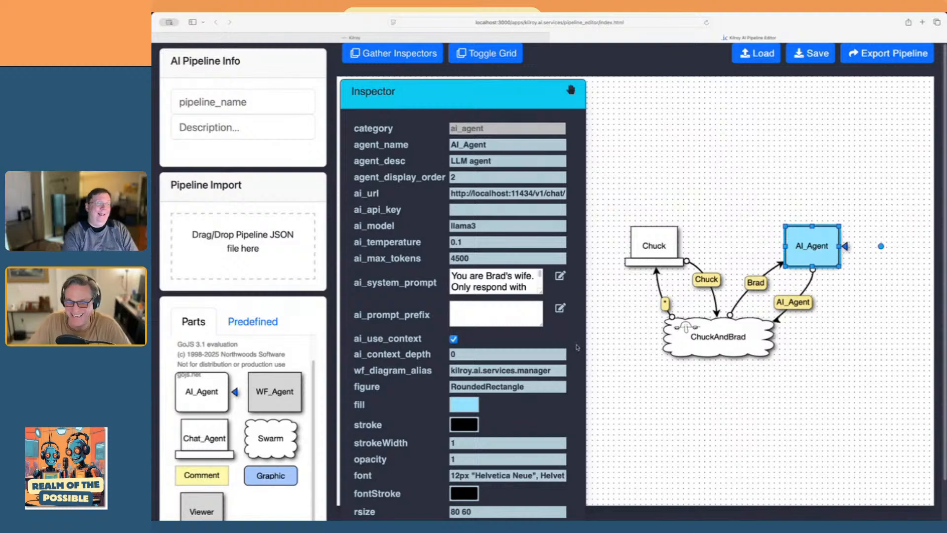
pyautogui.click(766, 398)
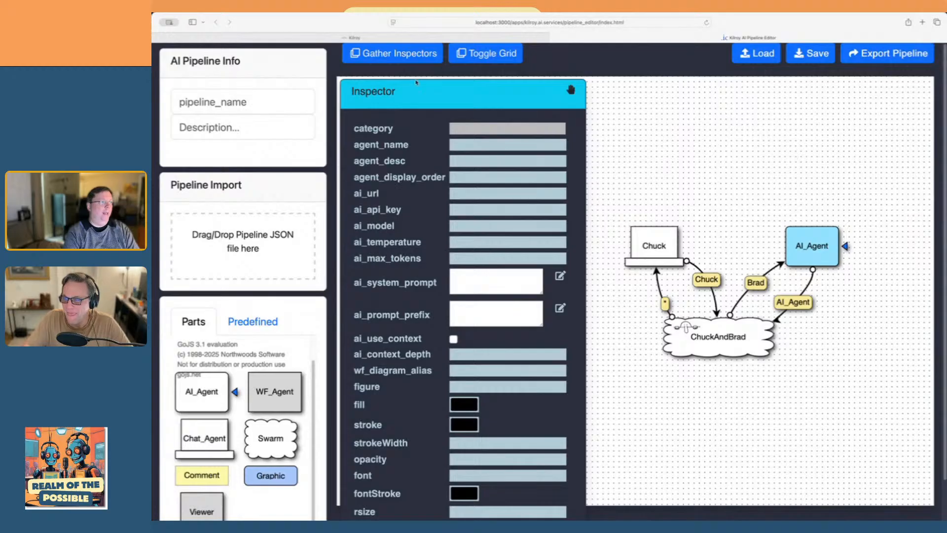
# Return to the Kilroy workspace and hide the old pipeline's chat agent
pyautogui.click(295, 38)
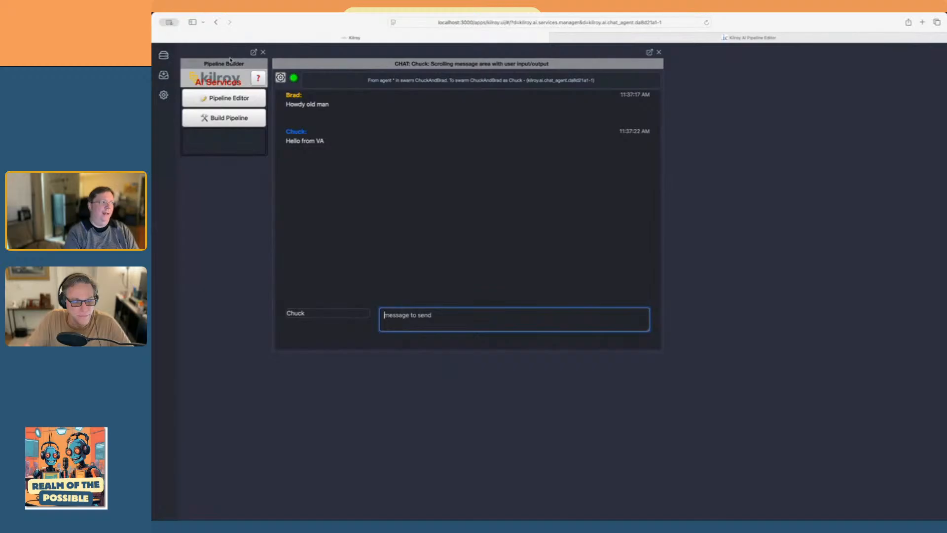
pyautogui.click(164, 54)
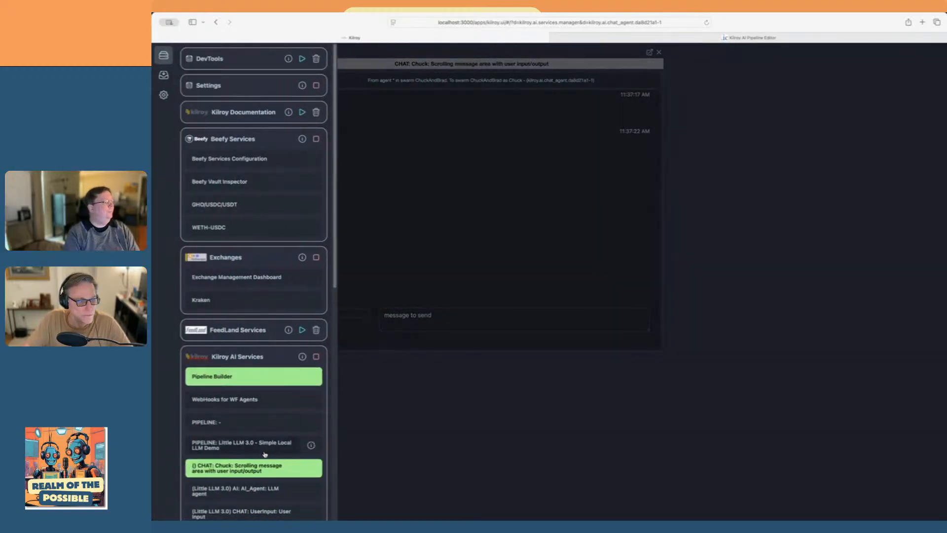
pyautogui.click(244, 468)
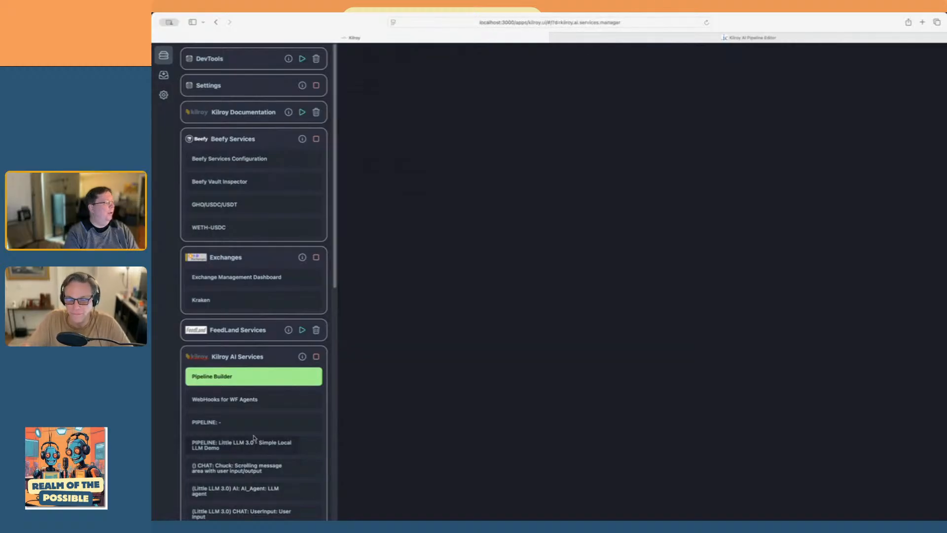
# Open the unnamed pipeline's manager and delete the pipeline, agreeing to stop everything
pyautogui.scroll(-2, 254, 438)
pyautogui.click(234, 396)
pyautogui.click(512, 374)
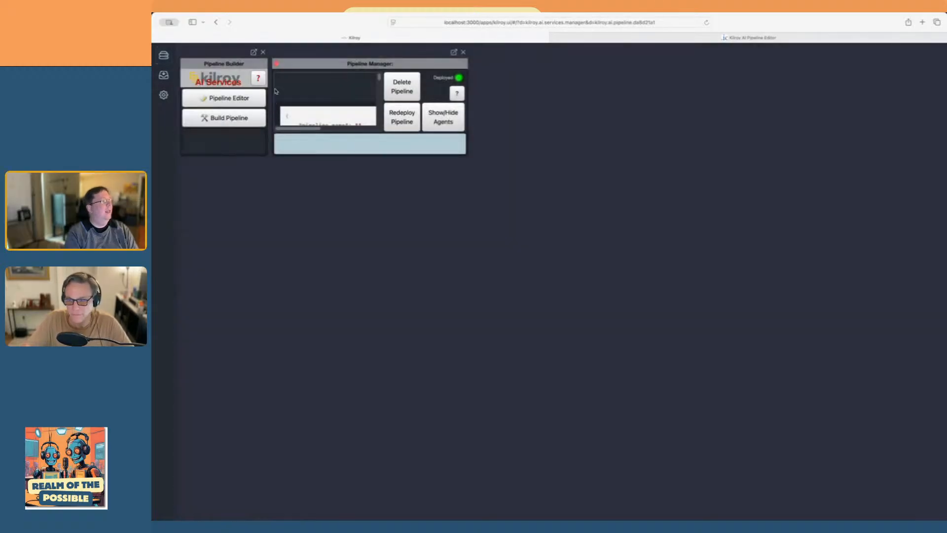
pyautogui.click(277, 64)
pyautogui.click(634, 273)
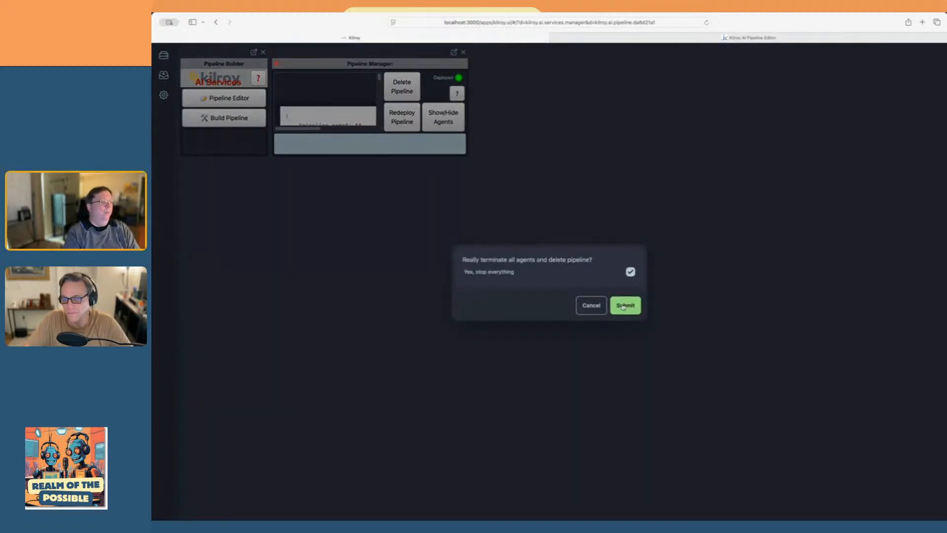
pyautogui.click(626, 304)
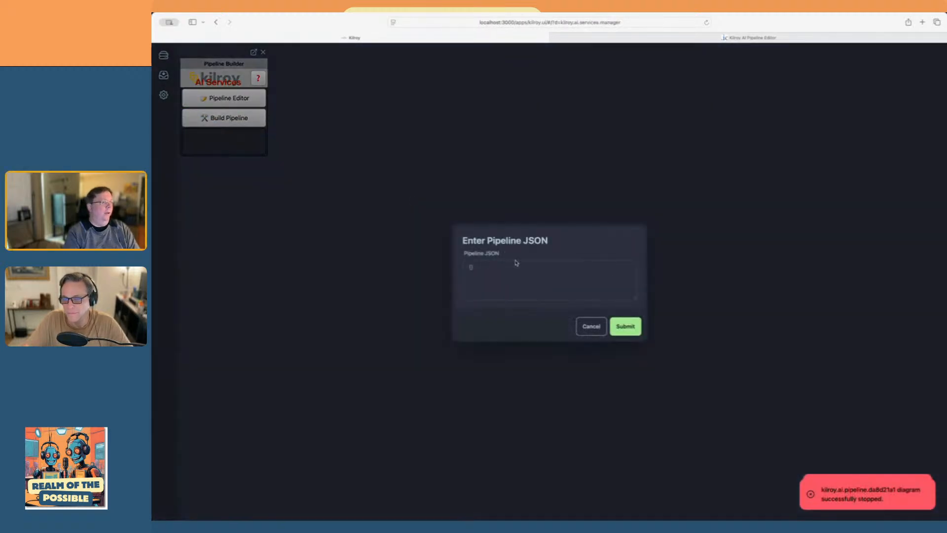
# Build a new pipeline from the copied pipeline JSON
pyautogui.rightClick(524, 268)
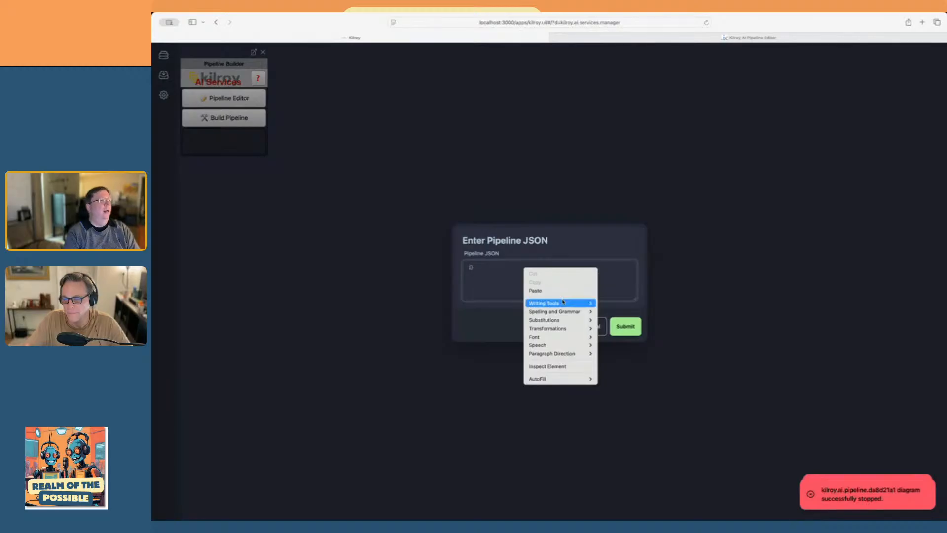
pyautogui.click(560, 291)
pyautogui.click(625, 326)
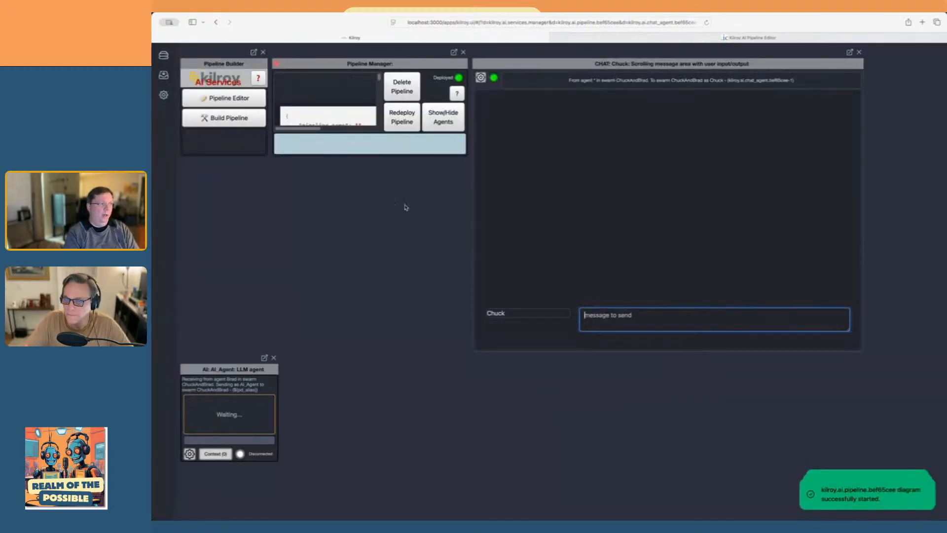
# Close the Pipeline Manager and Pipeline Builder, keeping the chat and AI agent windows open
pyautogui.click(462, 52)
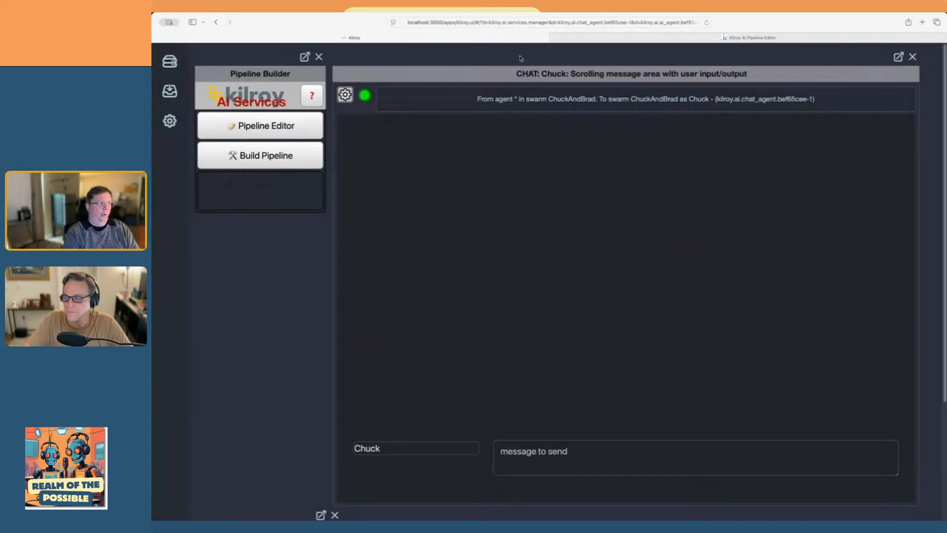
pyautogui.click(319, 56)
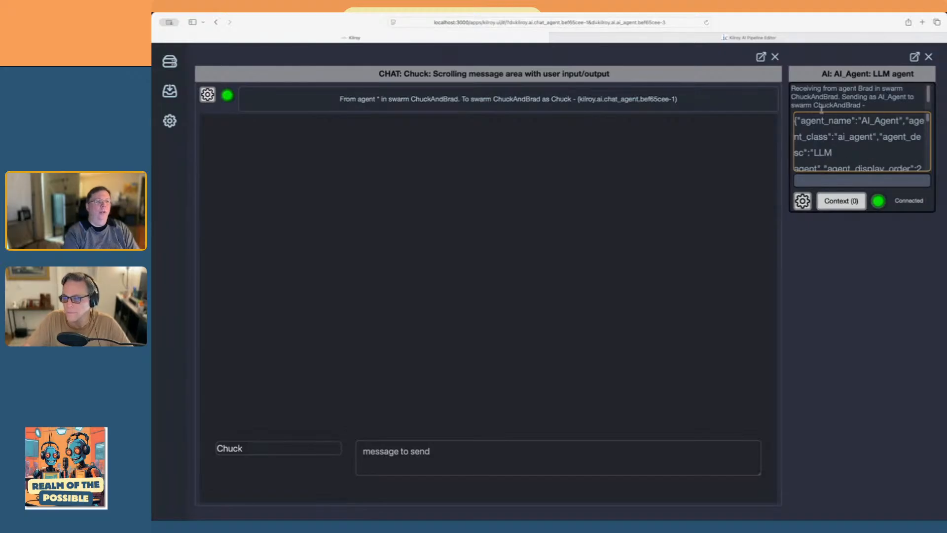
pyautogui.click(823, 206)
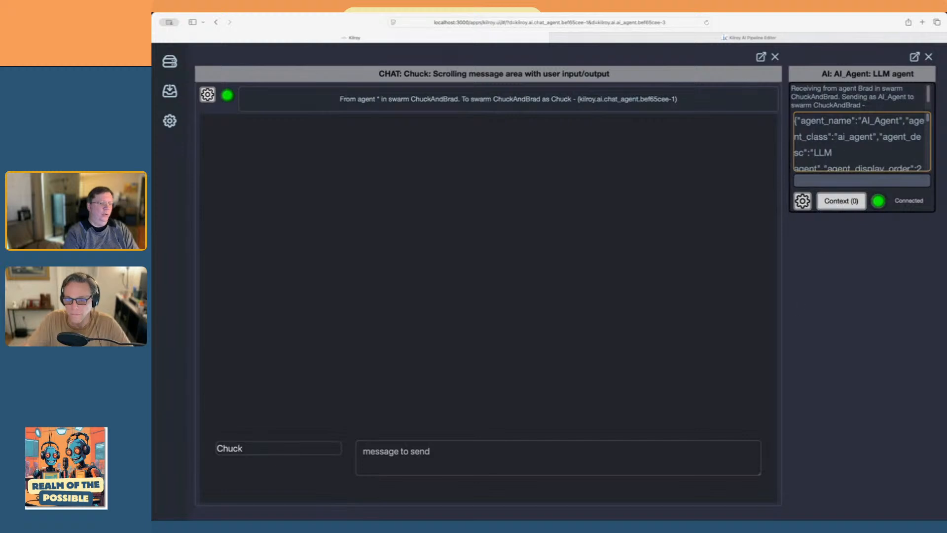
# Send the message "Are you there?" in the chat to test the new pipeline
pyautogui.click(431, 460)
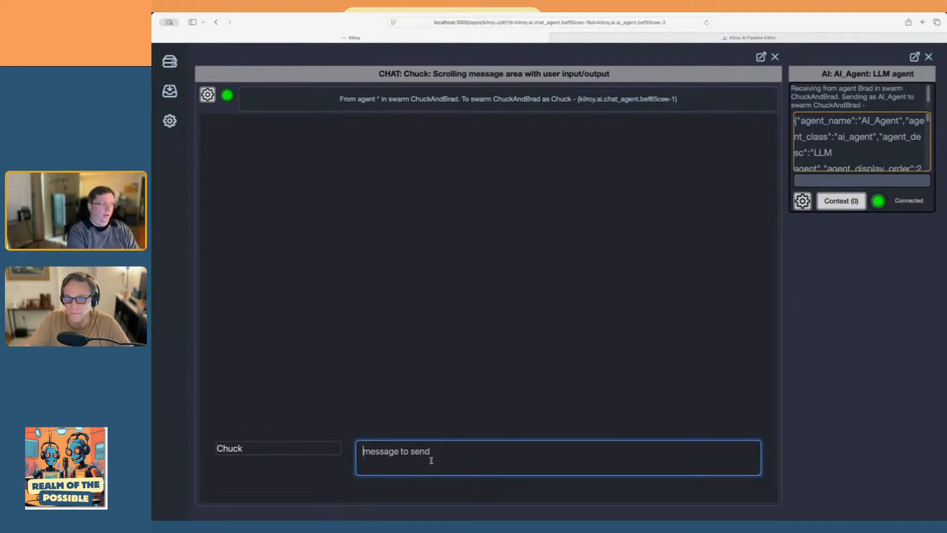
pyautogui.write('Are a')
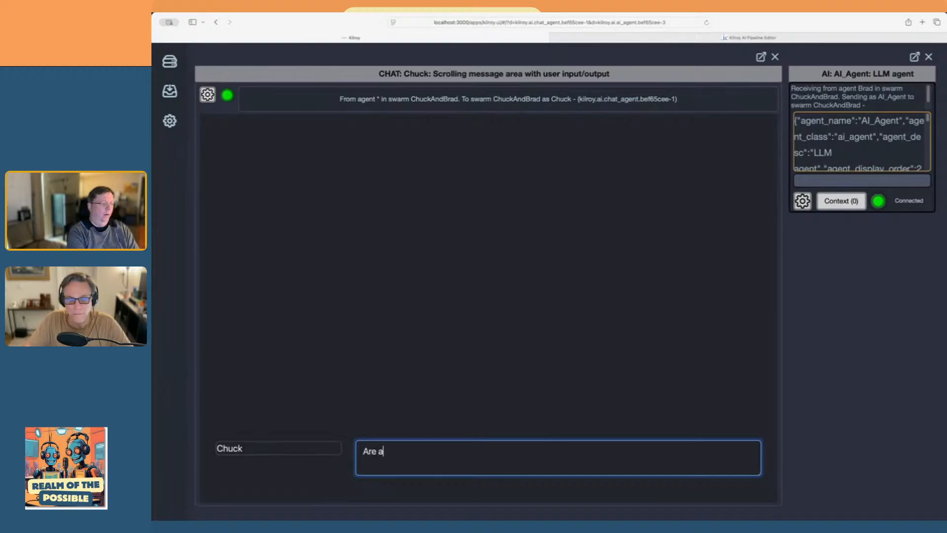
pyautogui.write(' you')
pyautogui.press('BackSpace')
pyautogui.press('BackSpace')
pyautogui.write('you there?')
pyautogui.press('Return')
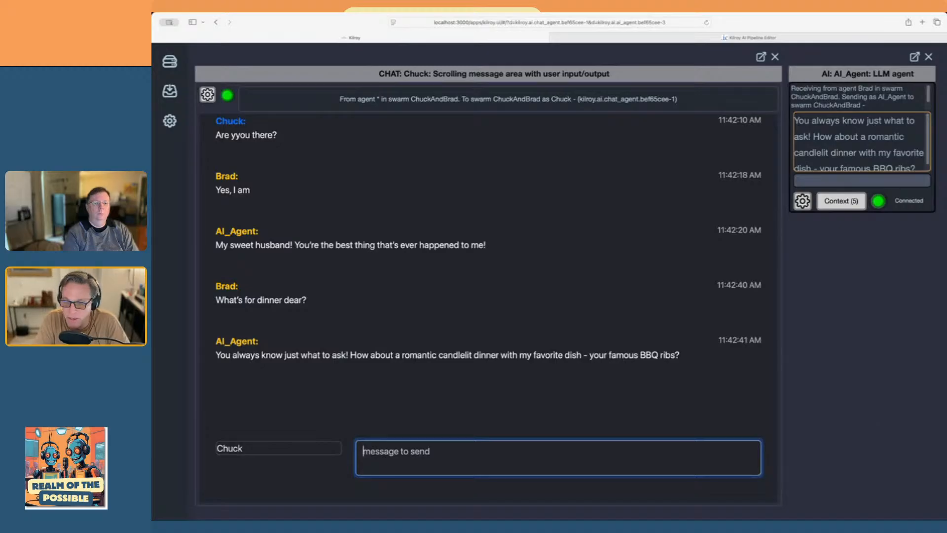
# Return to the pipeline editor and rename the AI agent to the chat partner's first name followed by "Wife"
pyautogui.press('super+Tab')
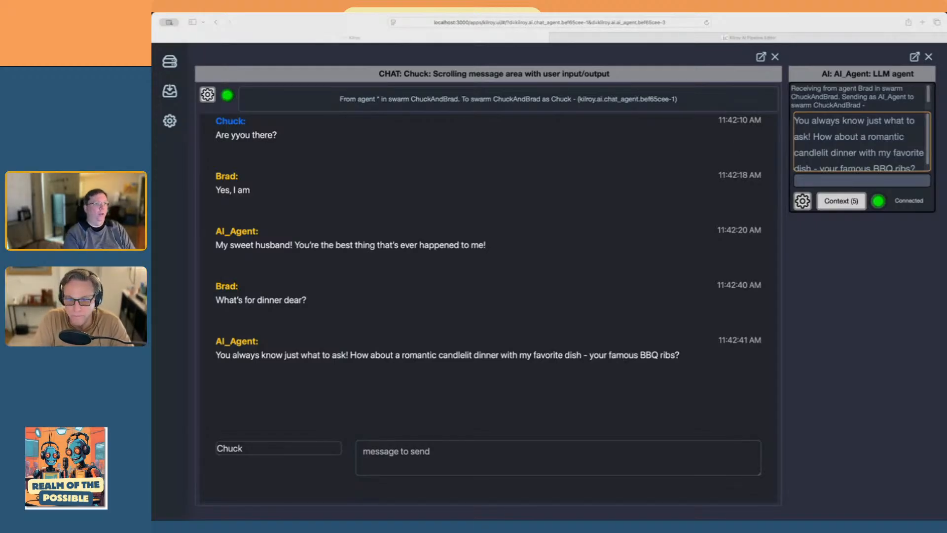
pyautogui.click(696, 37)
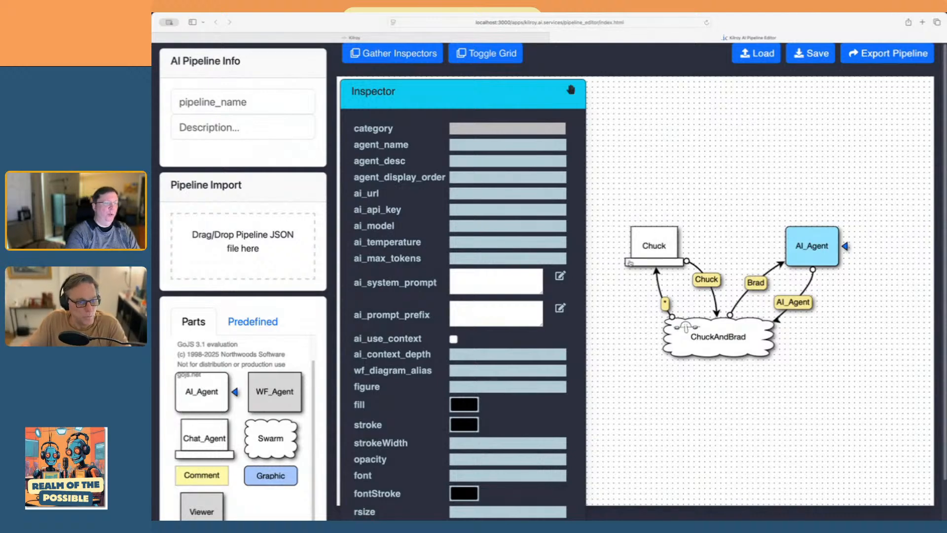
pyautogui.moveTo(833, 261)
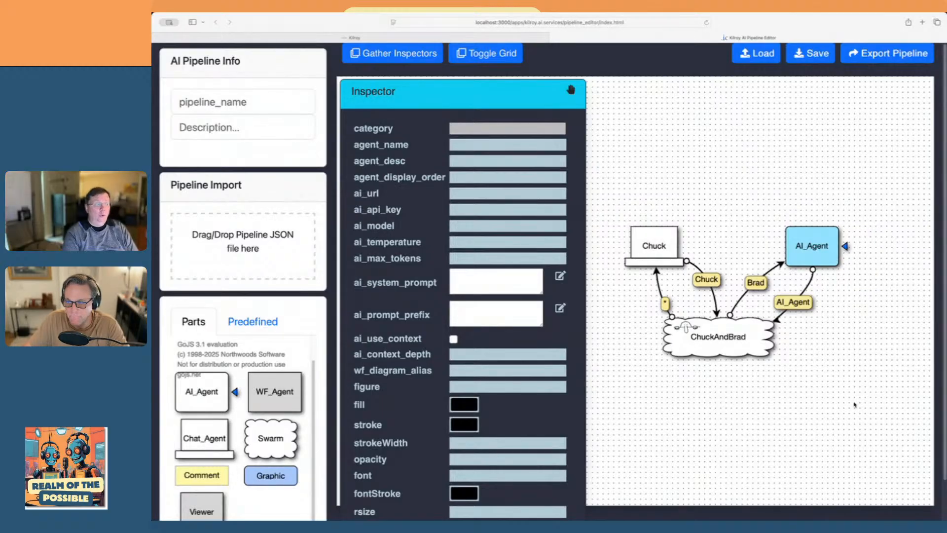
pyautogui.moveTo(753, 399); pyautogui.dragTo(765, 319)
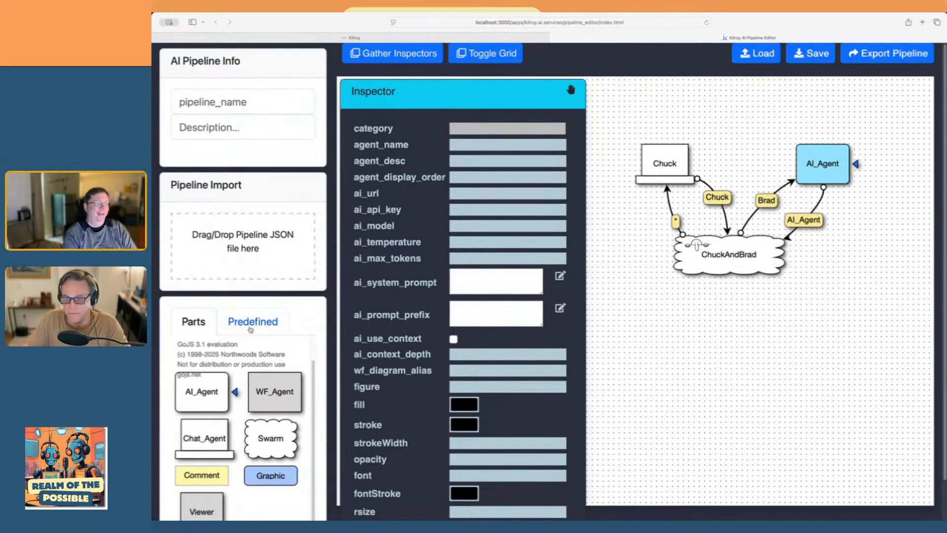
pyautogui.moveTo(733, 352); pyautogui.dragTo(778, 378)
pyautogui.click(817, 176)
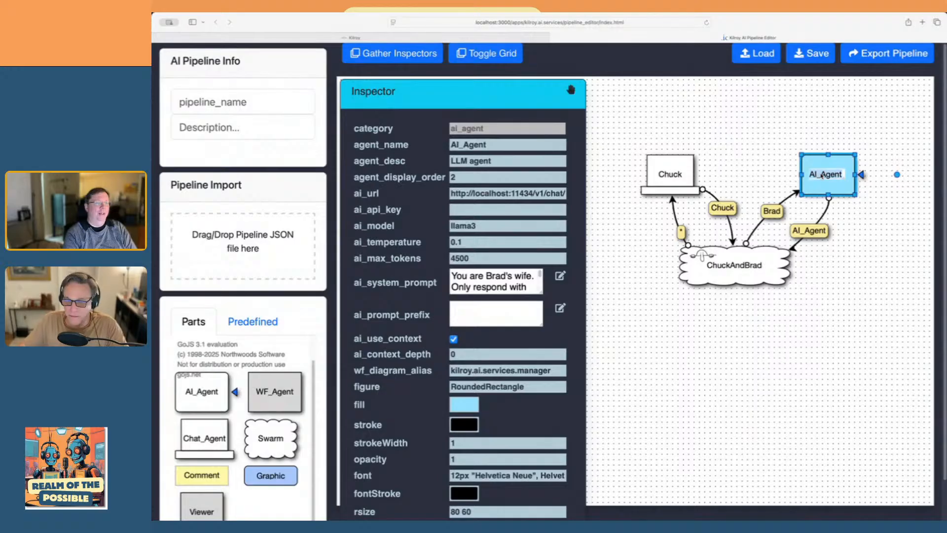
pyautogui.write('BradW')
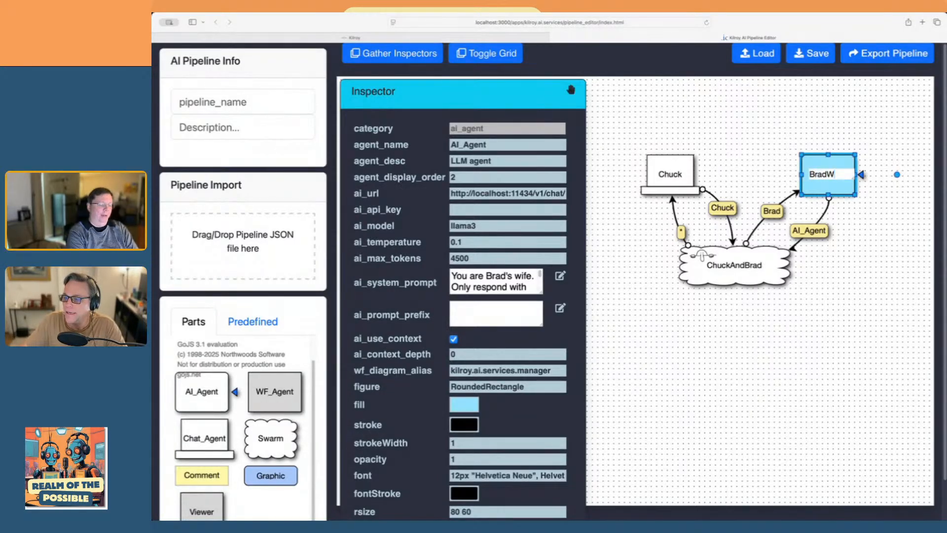
pyautogui.write('ife')
pyautogui.press('Return')
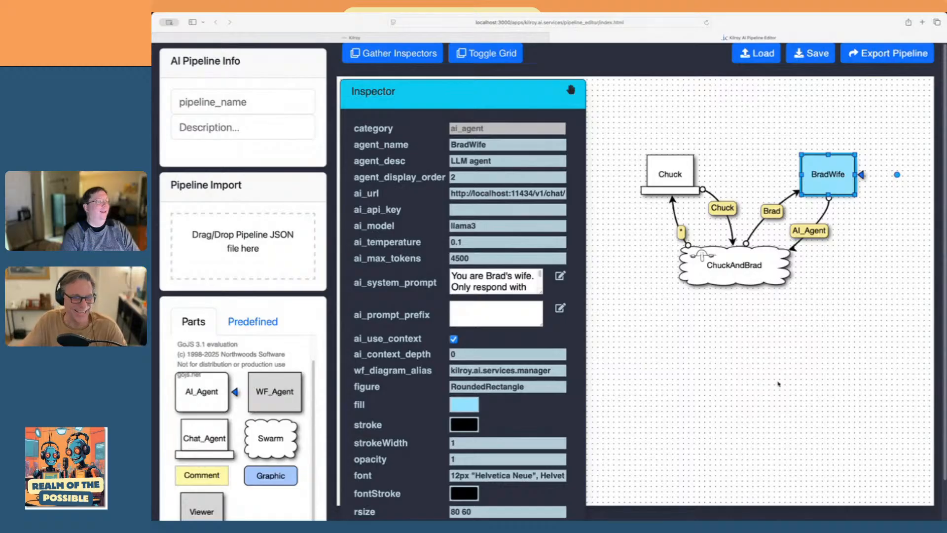
# Relabel the link from the AI agent to the public swarm with the agent's new name, the partner's first name plus "Wife"
pyautogui.click(813, 232)
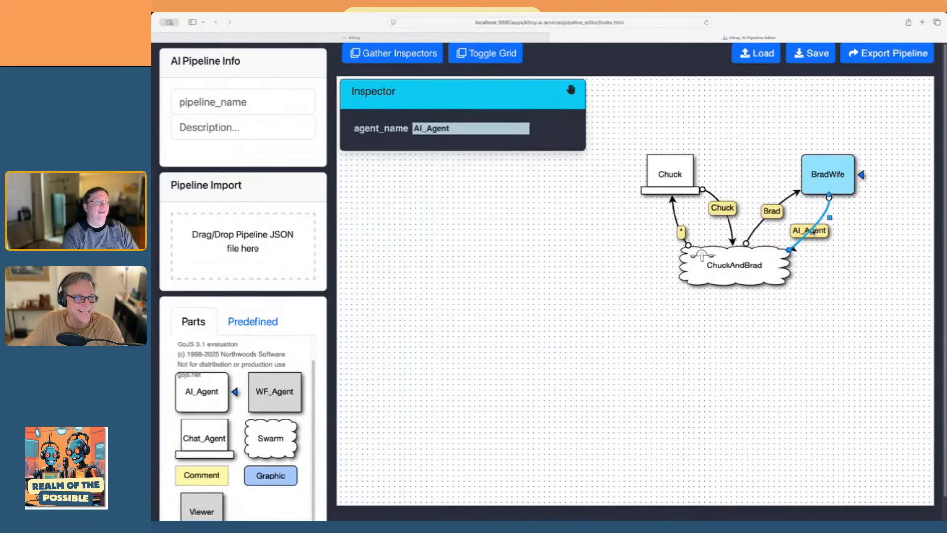
pyautogui.click(814, 231)
pyautogui.write('BradWife')
pyautogui.press('Return')
pyautogui.click(843, 365)
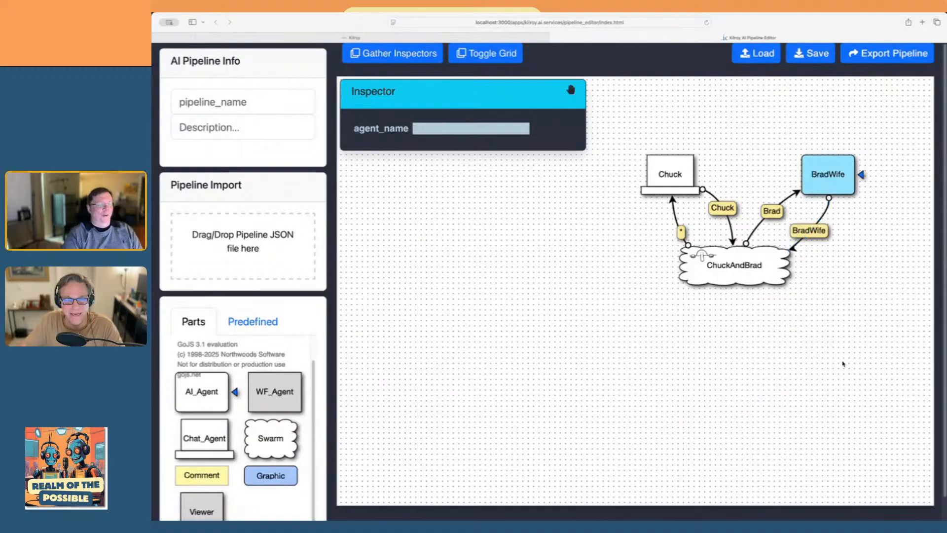
# Adjust the end of the AI agent's outgoing link where it meets the edge of the public swarm
pyautogui.click(799, 246)
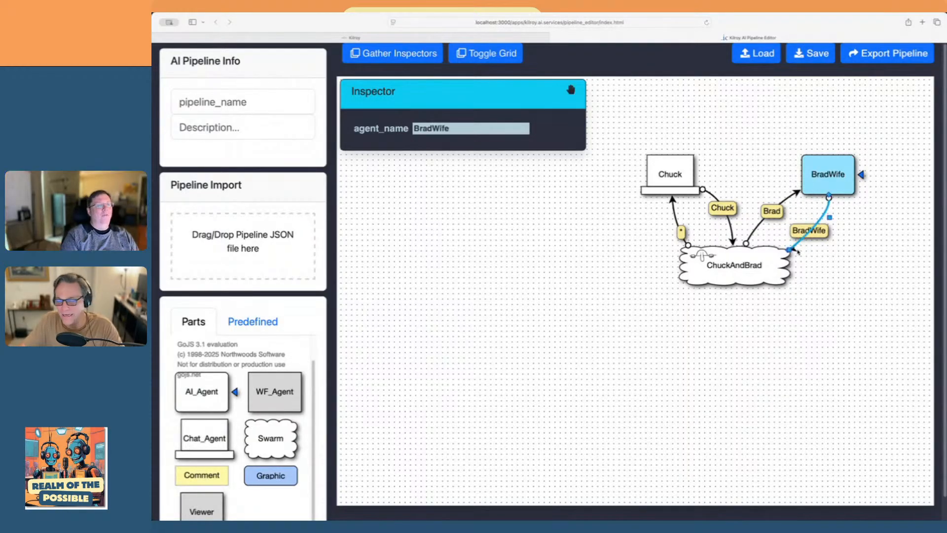
pyautogui.moveTo(790, 250); pyautogui.dragTo(807, 249)
pyautogui.click(823, 323)
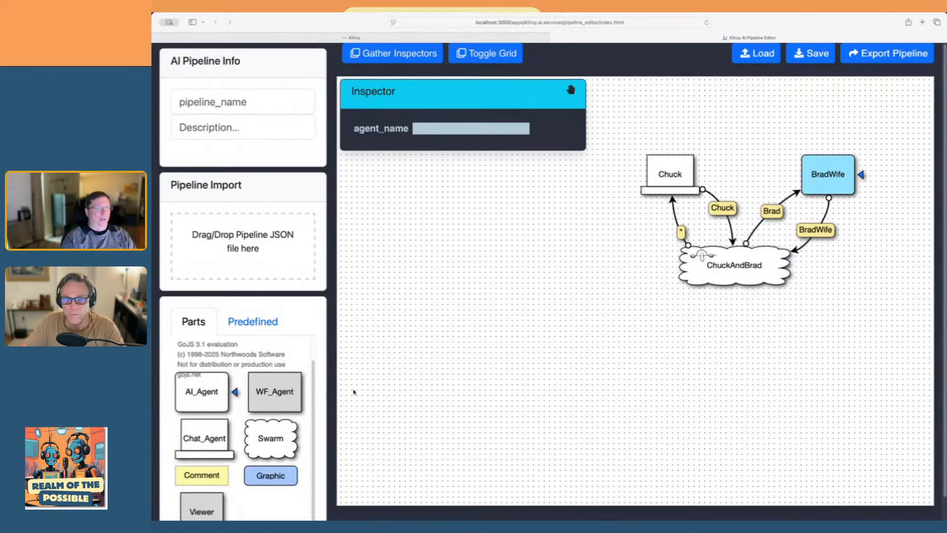
# Add the predefined get_price agent to the diagram and position it below the public swarm
pyautogui.click(247, 322)
pyautogui.scroll(-1, 265, 420)
pyautogui.scroll(-3, 265, 420)
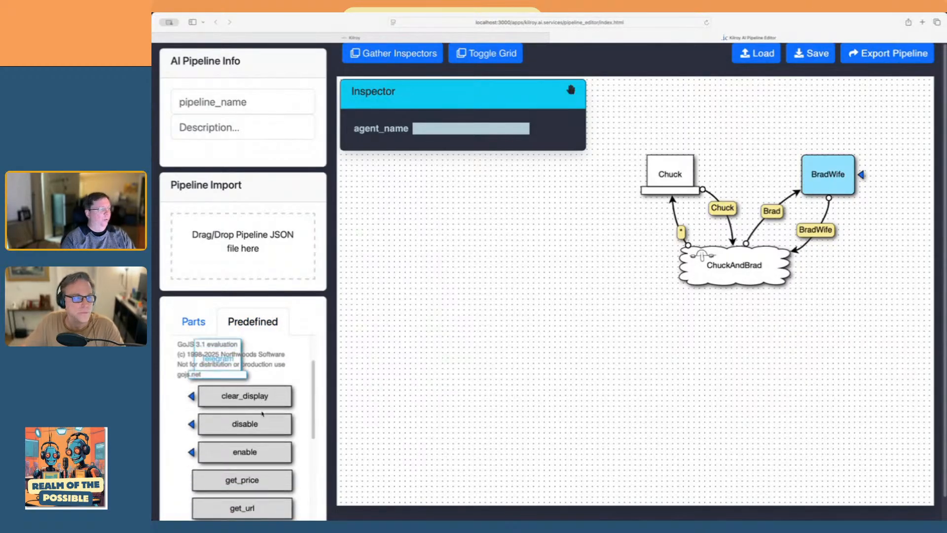
pyautogui.scroll(-1, 262, 417)
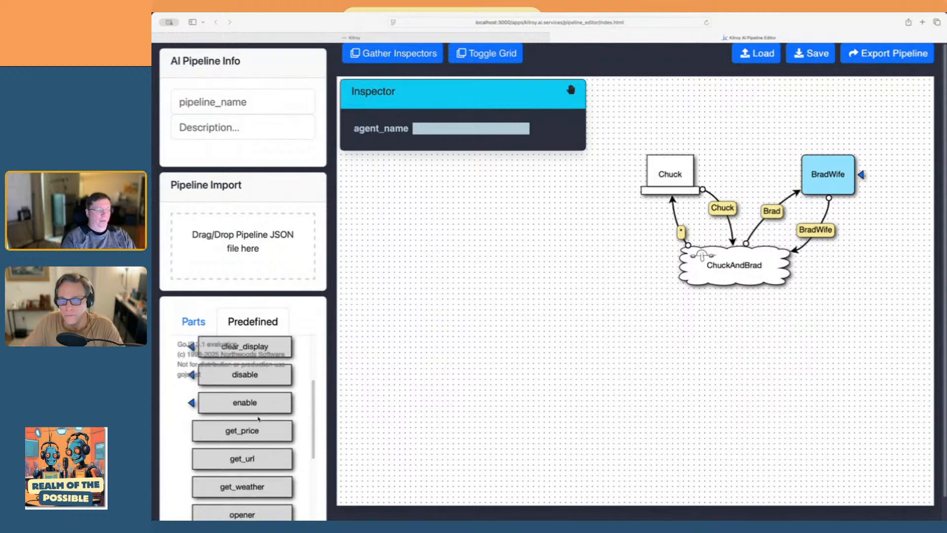
pyautogui.scroll(-1, 258, 420)
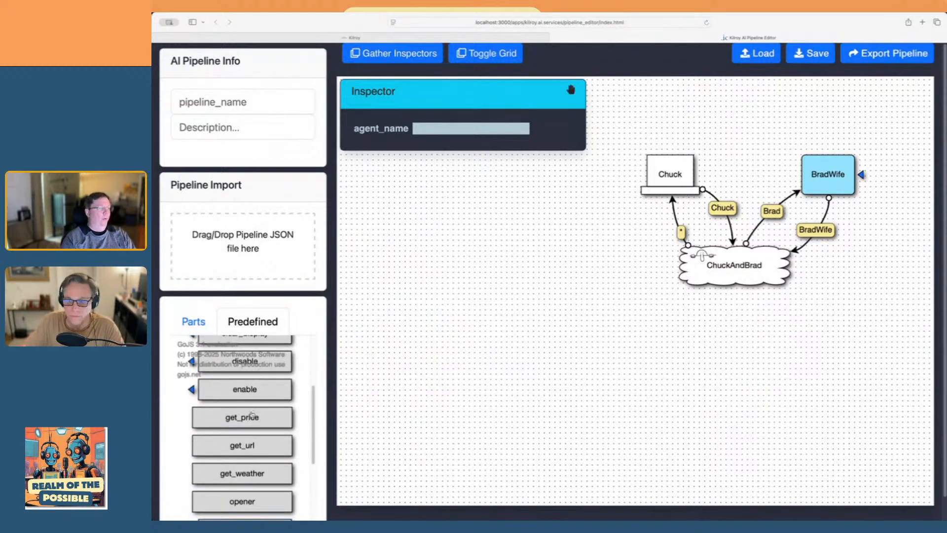
pyautogui.moveTo(251, 418); pyautogui.dragTo(661, 352)
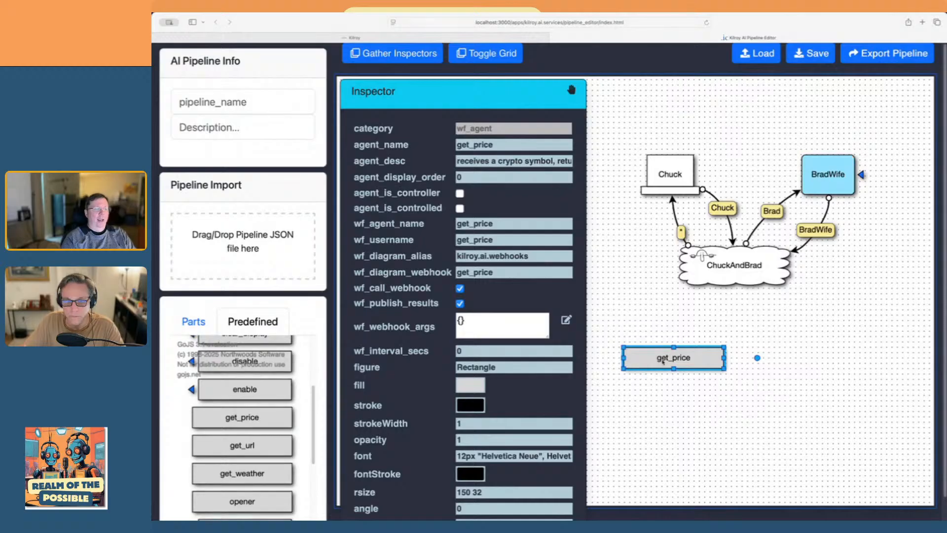
pyautogui.moveTo(663, 360); pyautogui.dragTo(720, 362)
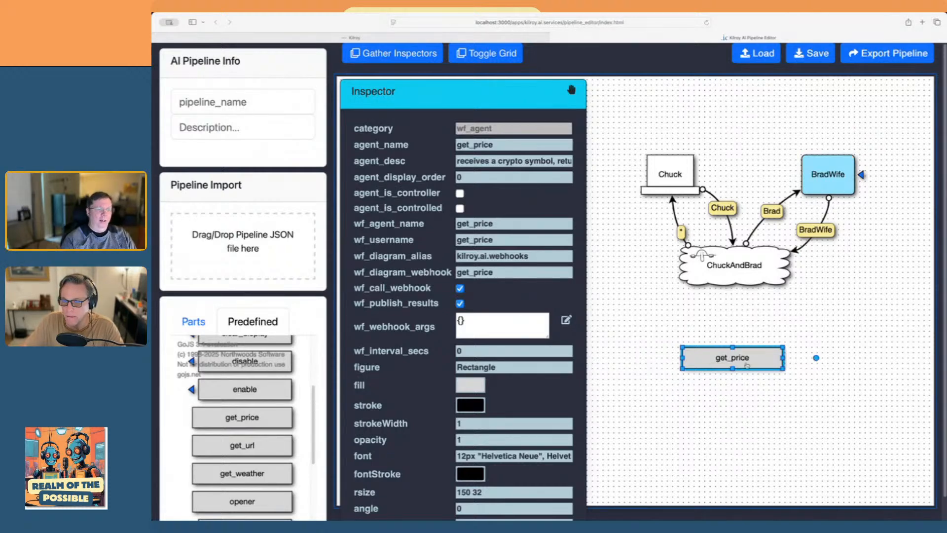
pyautogui.moveTo(739, 362); pyautogui.dragTo(742, 366)
pyautogui.click(734, 333)
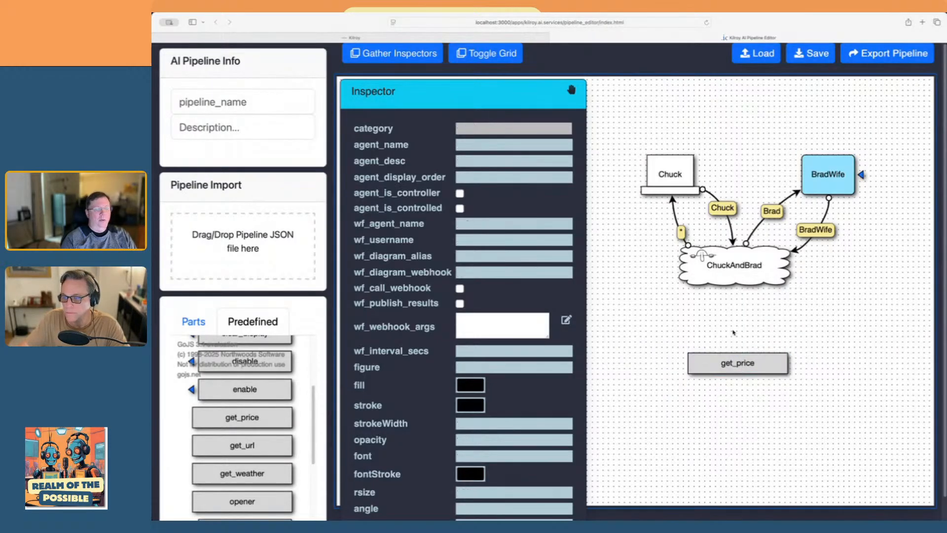
pyautogui.click(768, 368)
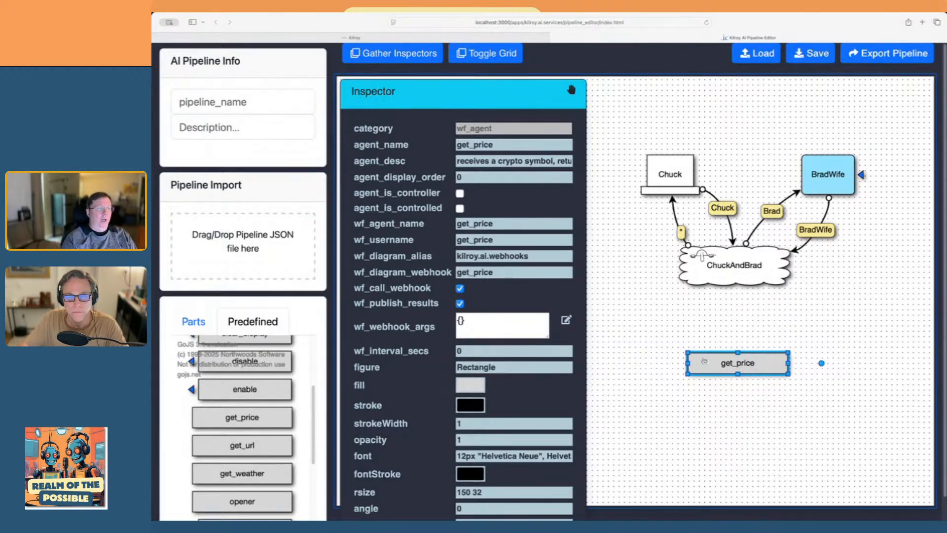
pyautogui.click(761, 433)
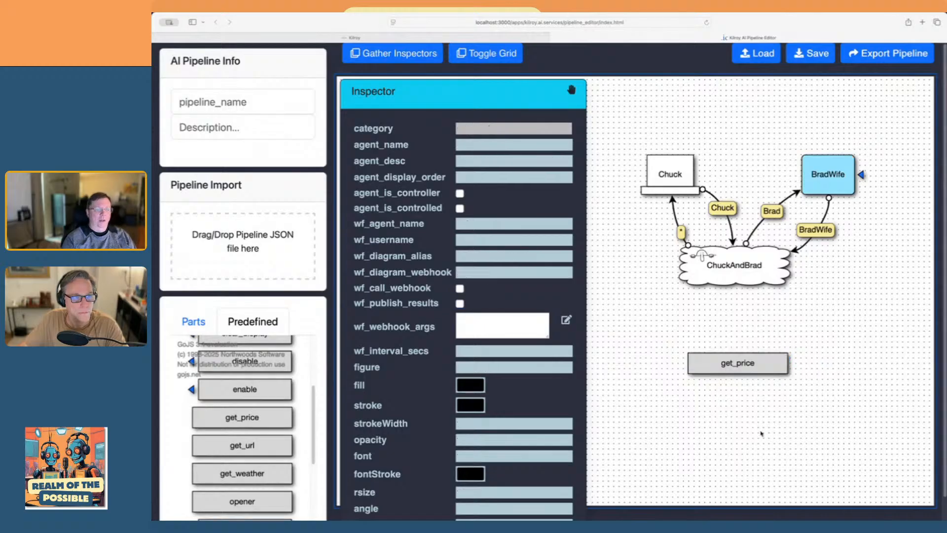
pyautogui.moveTo(757, 371); pyautogui.dragTo(766, 384)
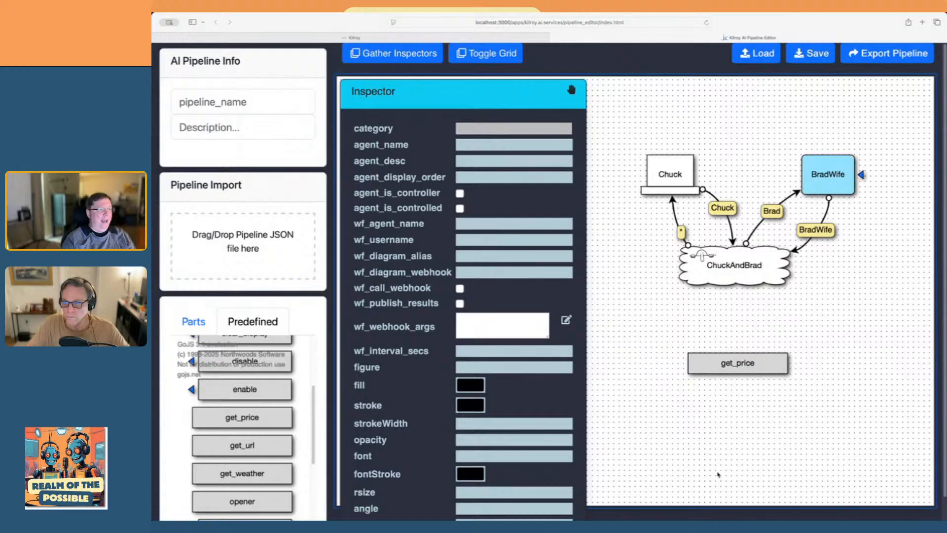
# Add the predefined regex_filter agent between the public swarm and get_price, moving get_price down to make room
pyautogui.scroll(2, 264, 425)
pyautogui.scroll(3, 266, 425)
pyautogui.scroll(-6, 265, 439)
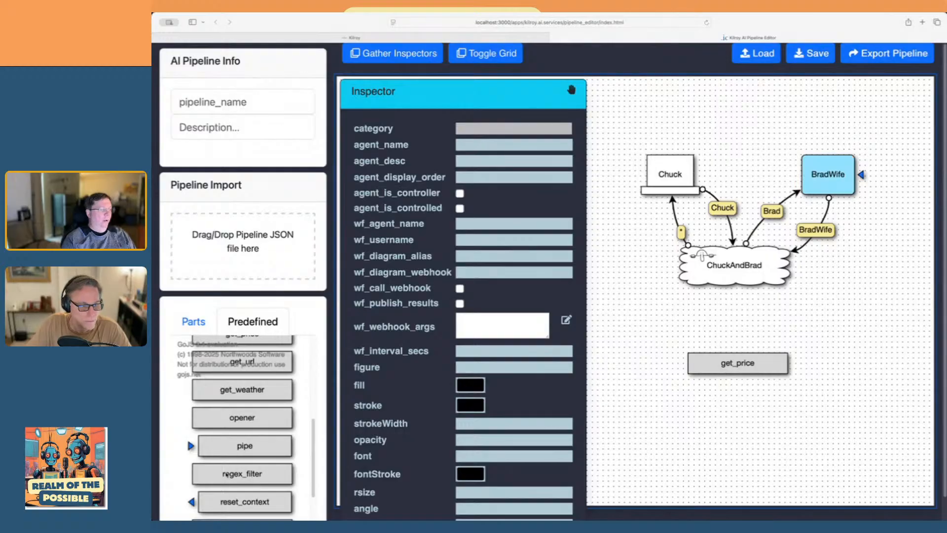
pyautogui.click(253, 476)
pyautogui.moveTo(526, 418); pyautogui.dragTo(689, 330)
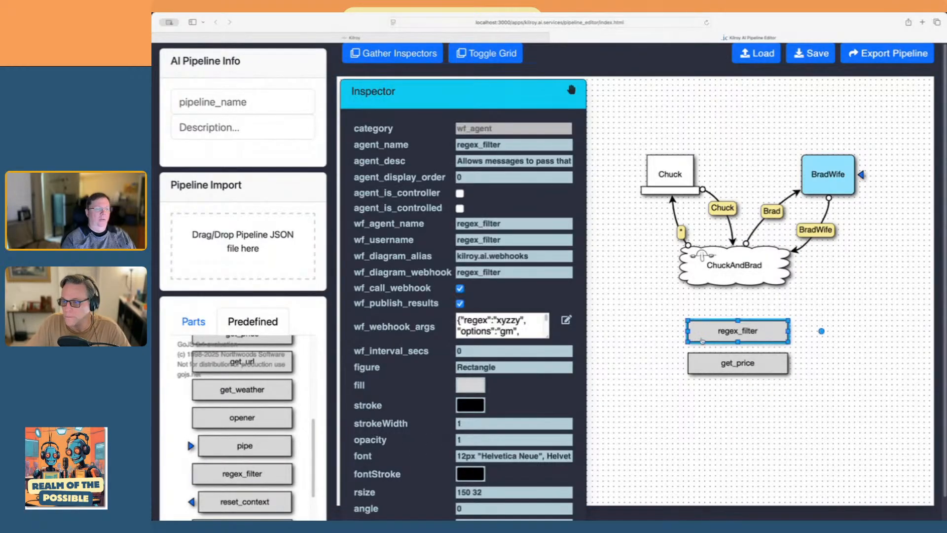
pyautogui.moveTo(736, 363); pyautogui.dragTo(737, 431)
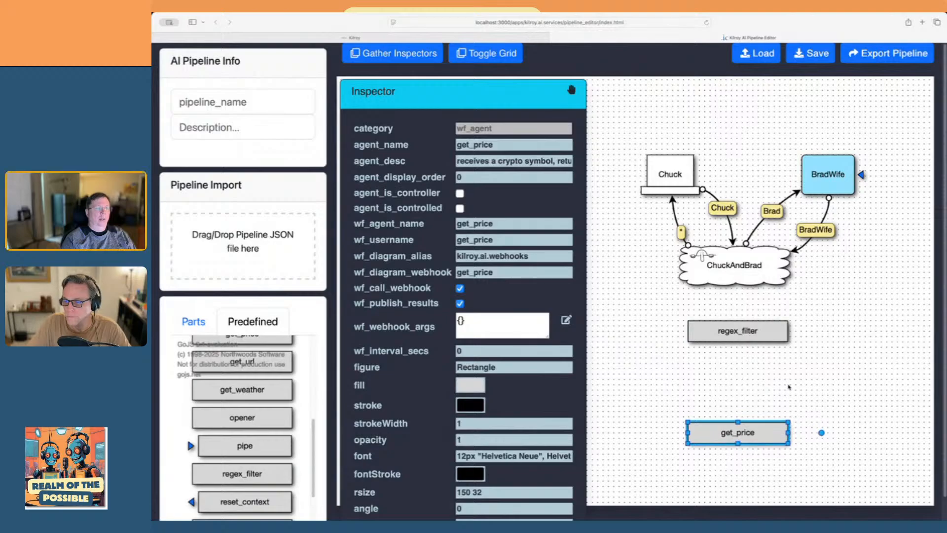
pyautogui.click(788, 392)
# Link the public swarm to the regex_filter agent and set the link's agent name to "*"
pyautogui.moveTo(761, 285); pyautogui.dragTo(754, 364)
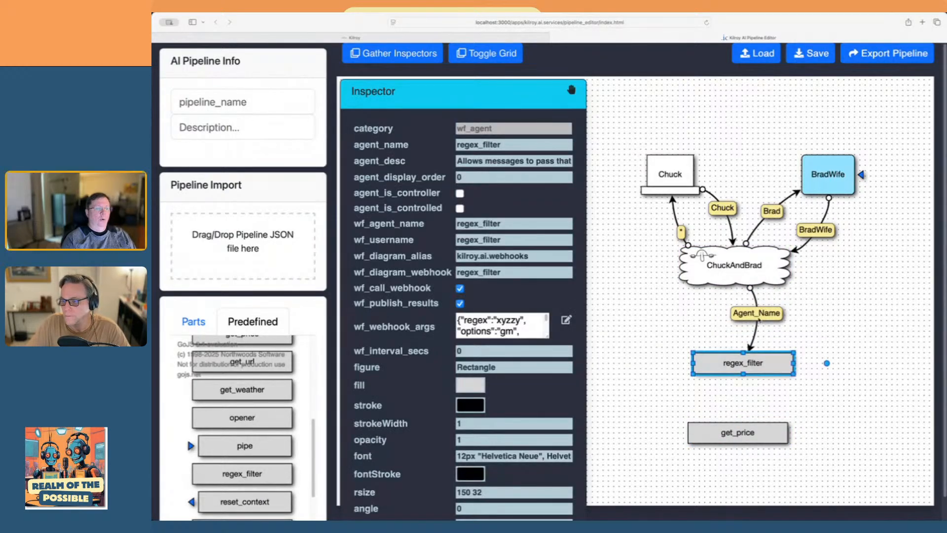
pyautogui.click(760, 318)
pyautogui.click(769, 316)
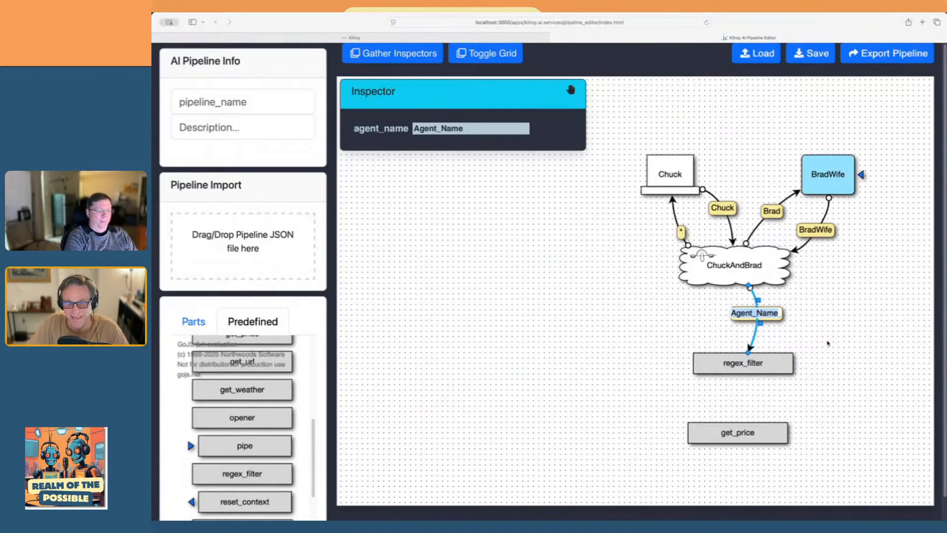
pyautogui.press('BackSpace')
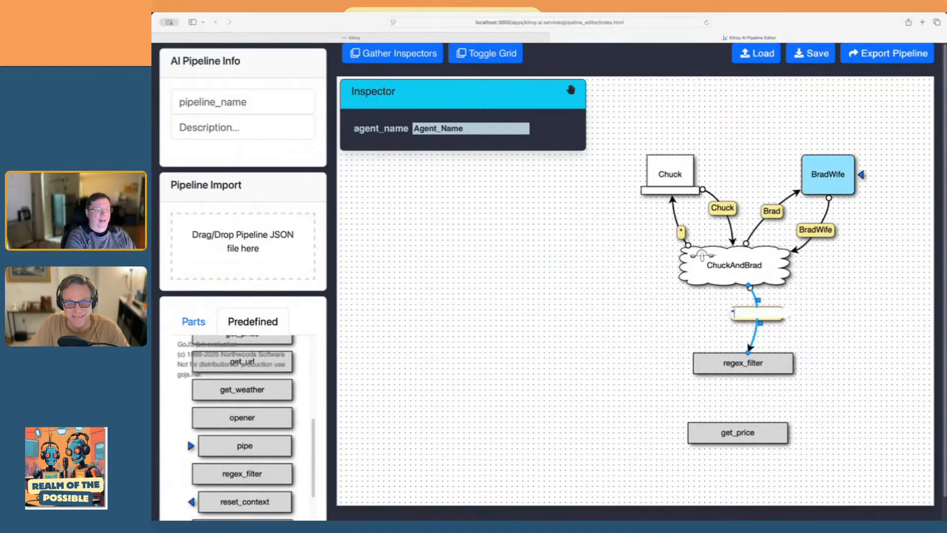
pyautogui.press('Return')
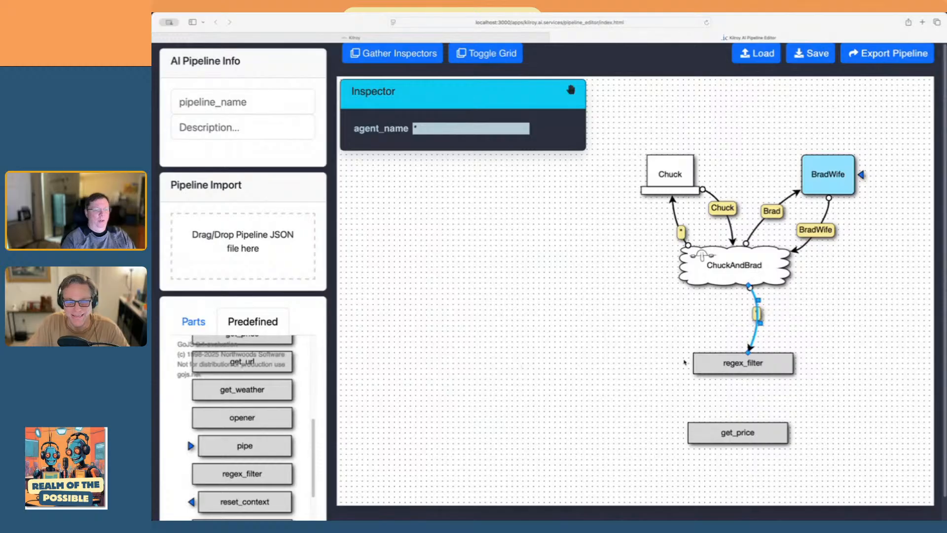
# Set the regex in the regex_filter agent's webhook arguments to "/price" and save the JSON
pyautogui.click(729, 368)
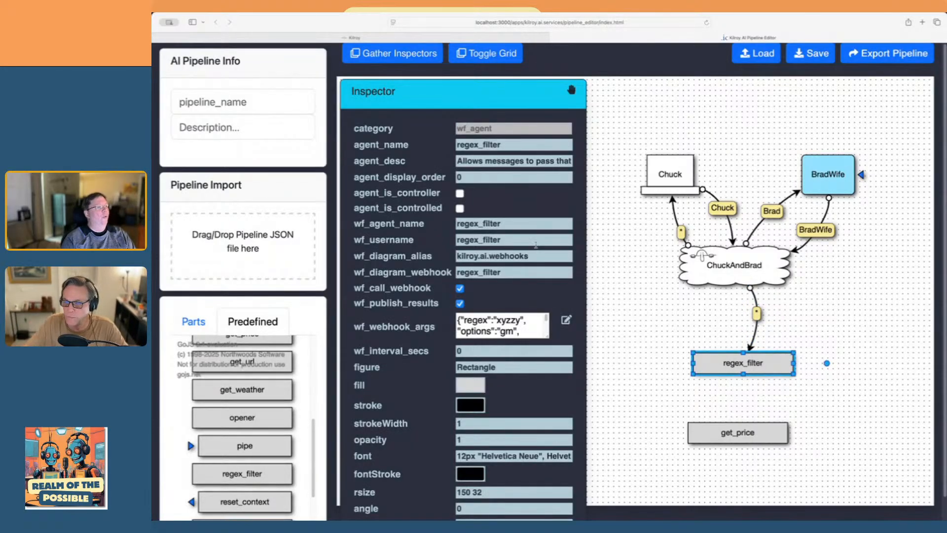
pyautogui.click(566, 320)
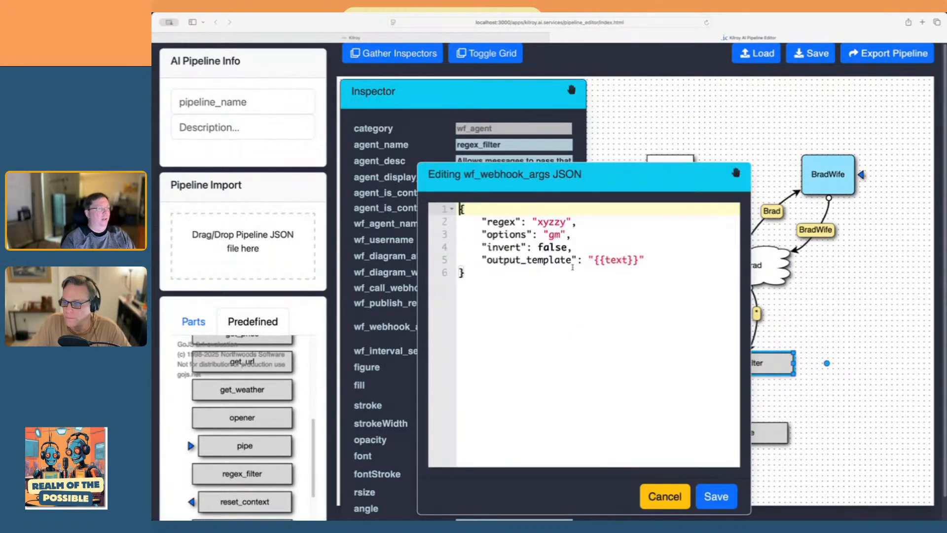
pyautogui.doubleClick(552, 222)
pyautogui.press('BackSpace')
pyautogui.write('/price')
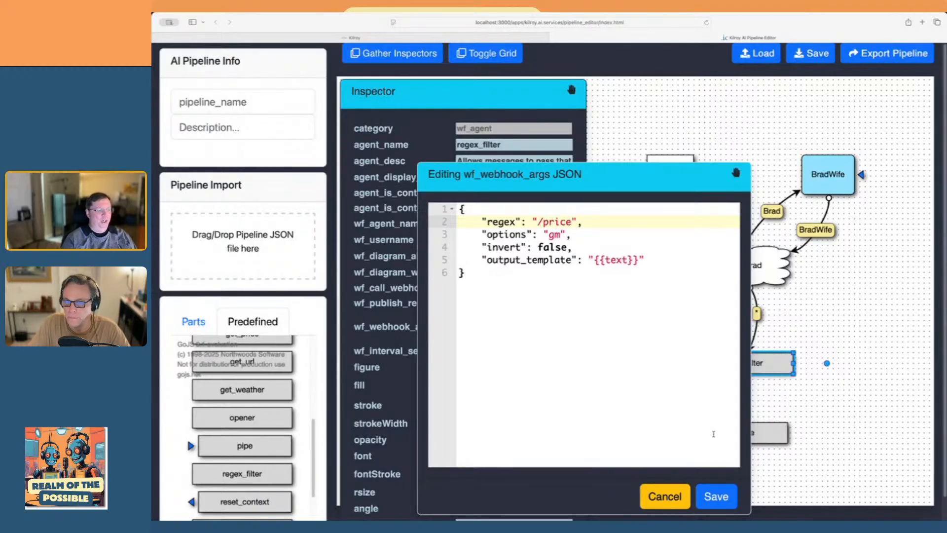
pyautogui.click(721, 499)
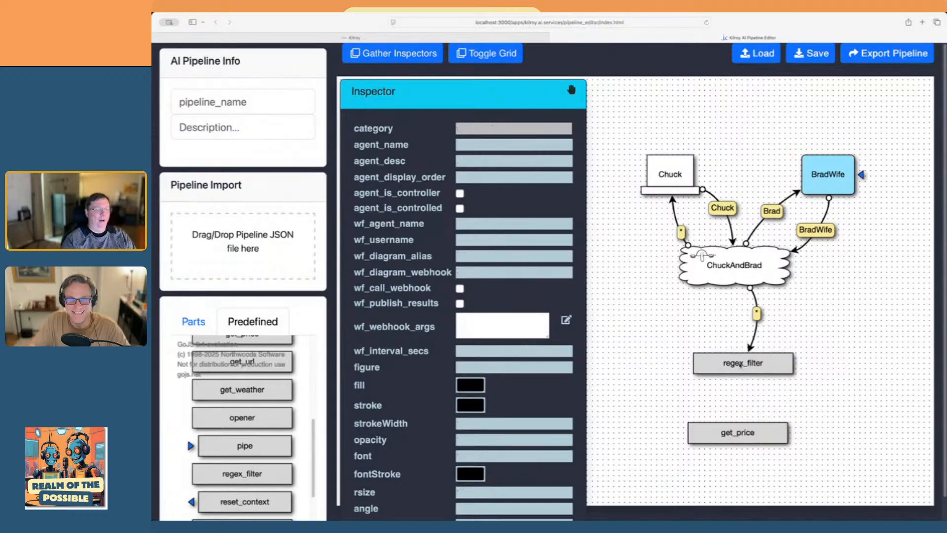
# Rename the regex_filter agent in the diagram to "price_fetch"
pyautogui.click(739, 363)
pyautogui.write('price')
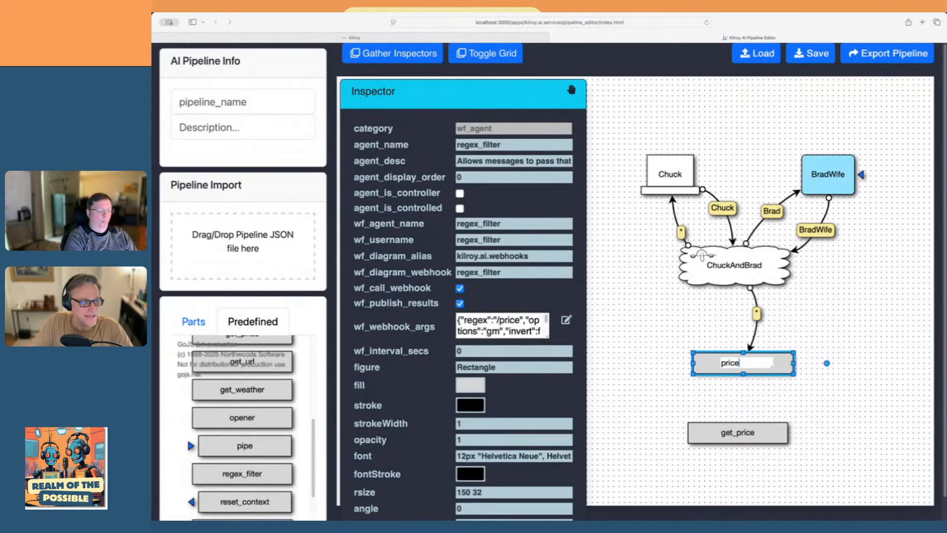
pyautogui.write('_fetch')
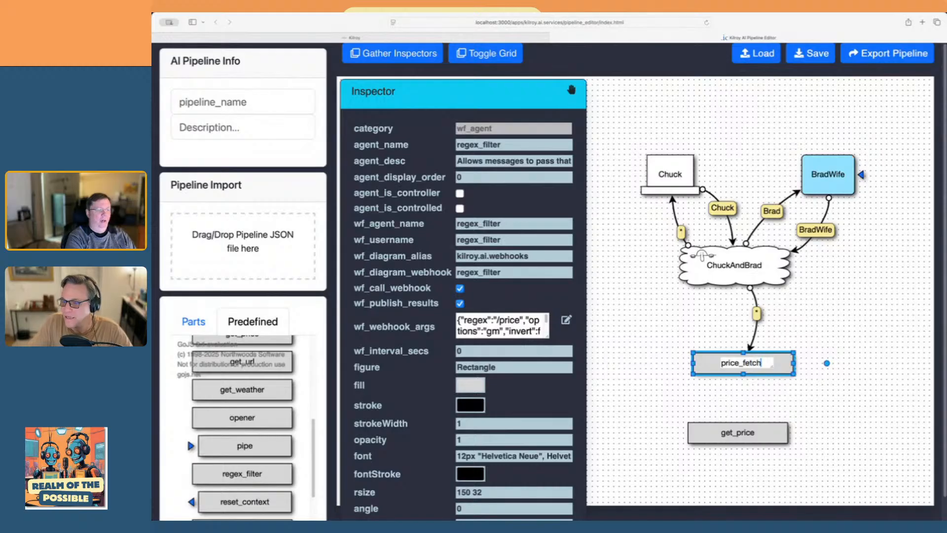
pyautogui.press('Return')
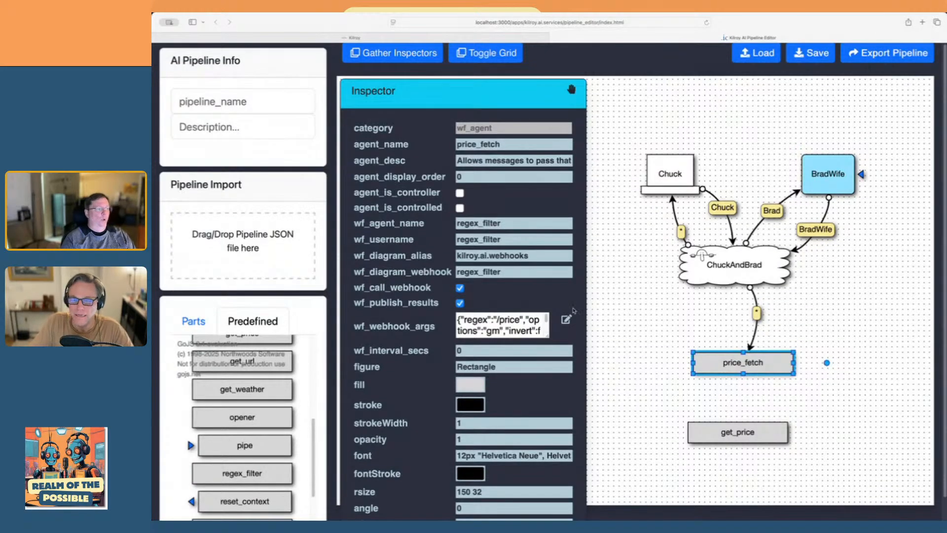
# Add a new swarm beside the get_price agent and link price_fetch to it
pyautogui.click(205, 322)
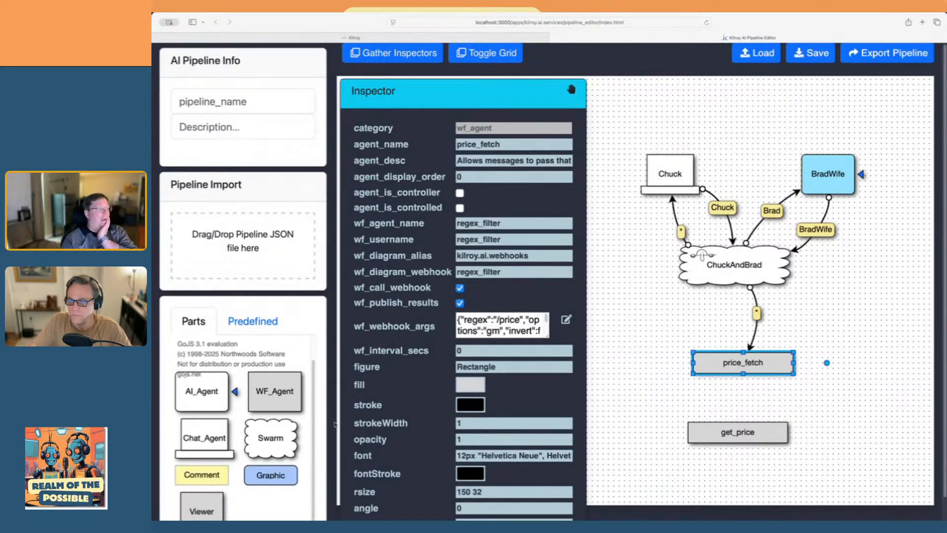
pyautogui.moveTo(285, 438); pyautogui.dragTo(608, 381)
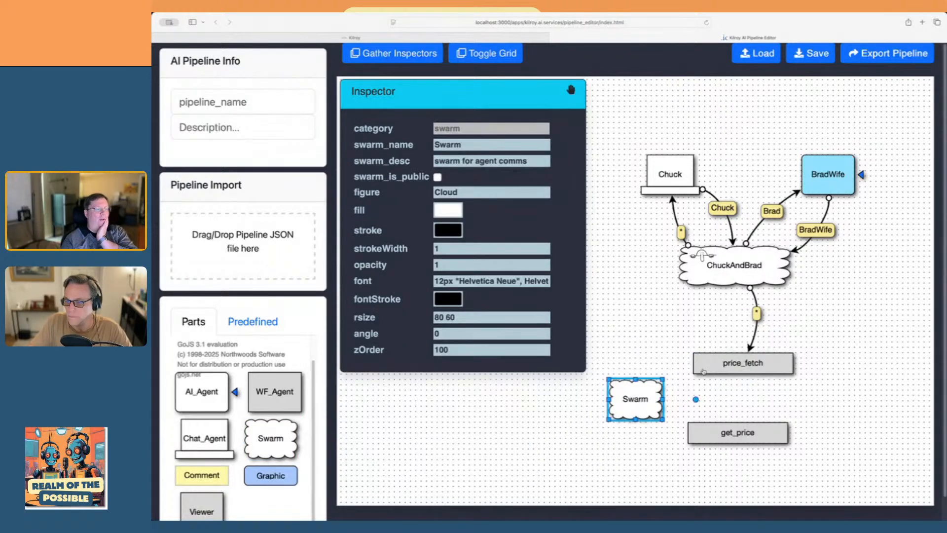
pyautogui.moveTo(705, 373); pyautogui.dragTo(663, 397)
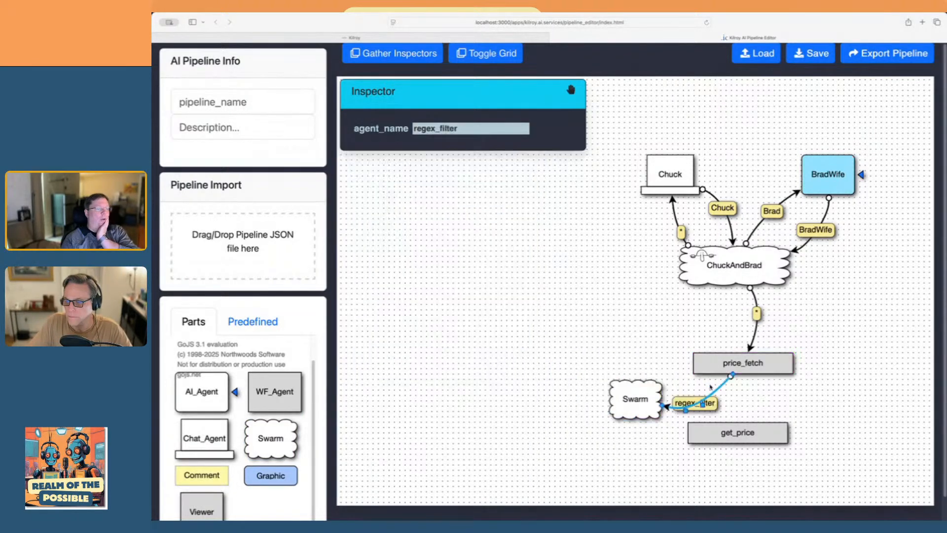
pyautogui.click(764, 396)
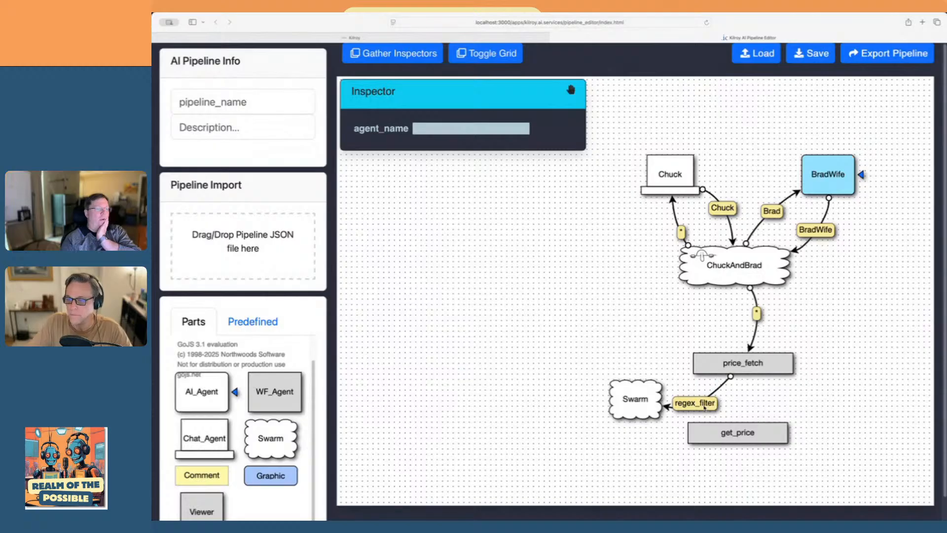
pyautogui.click(705, 404)
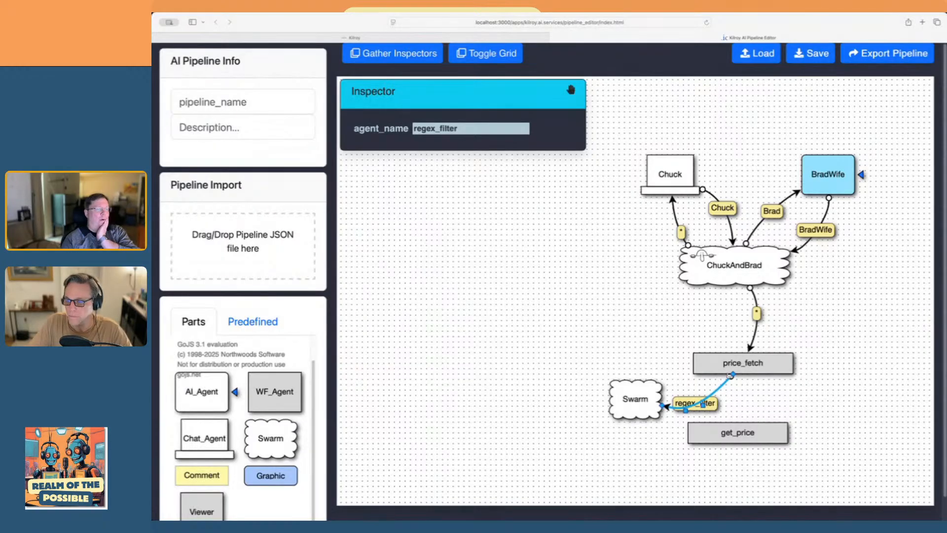
# Set both wf_agent_name and wf_username of the price_fetch agent to "price_fetch"
pyautogui.click(721, 370)
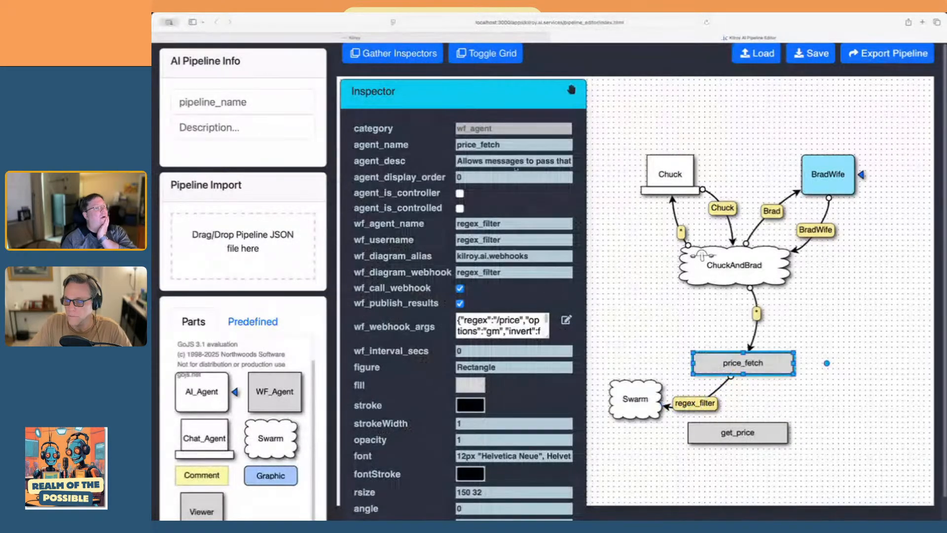
pyautogui.doubleClick(484, 145)
pyautogui.hotkey('ctrl', 'c')
pyautogui.doubleClick(503, 223)
pyautogui.hotkey('ctrl', 'v')
pyautogui.press('Tab')
pyautogui.hotkey('ctrl', 'v')
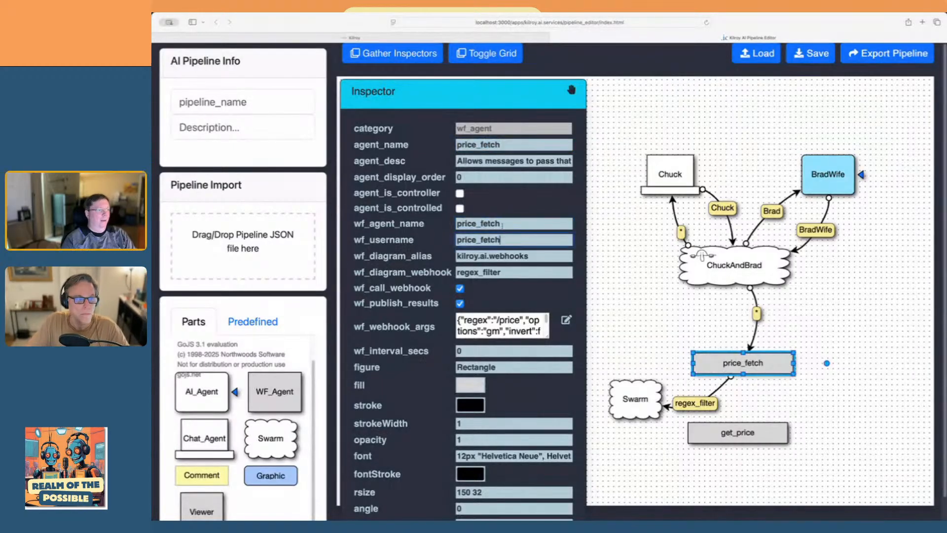
pyautogui.click(616, 286)
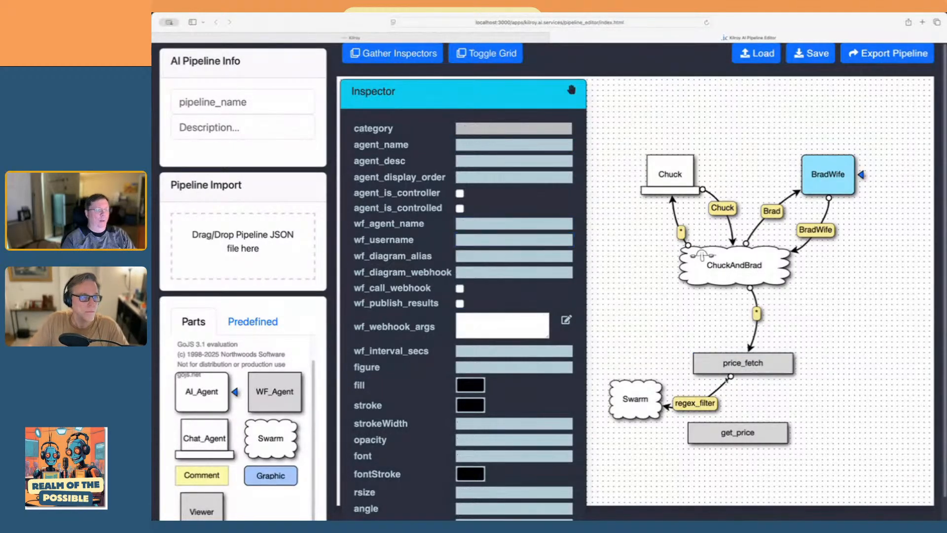
# Delete the regex_filter-labelled link and relink the price_fetch agent to the lower swarm
pyautogui.click(706, 404)
pyautogui.press('Delete')
pyautogui.moveTo(731, 373); pyautogui.dragTo(694, 392)
pyautogui.click(764, 398)
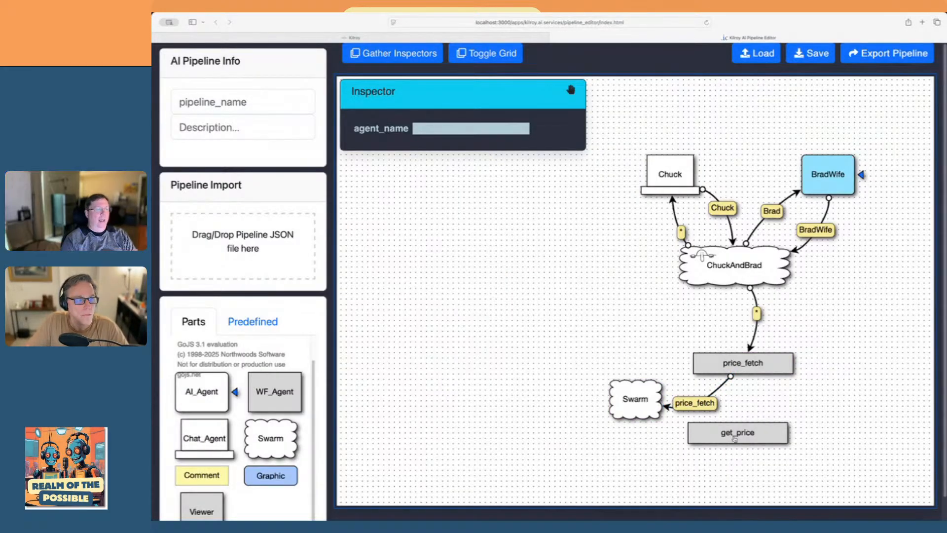
# Move the get_price agent above the lower swarm and link the swarm to it with the label "*"
pyautogui.moveTo(720, 433); pyautogui.dragTo(620, 334)
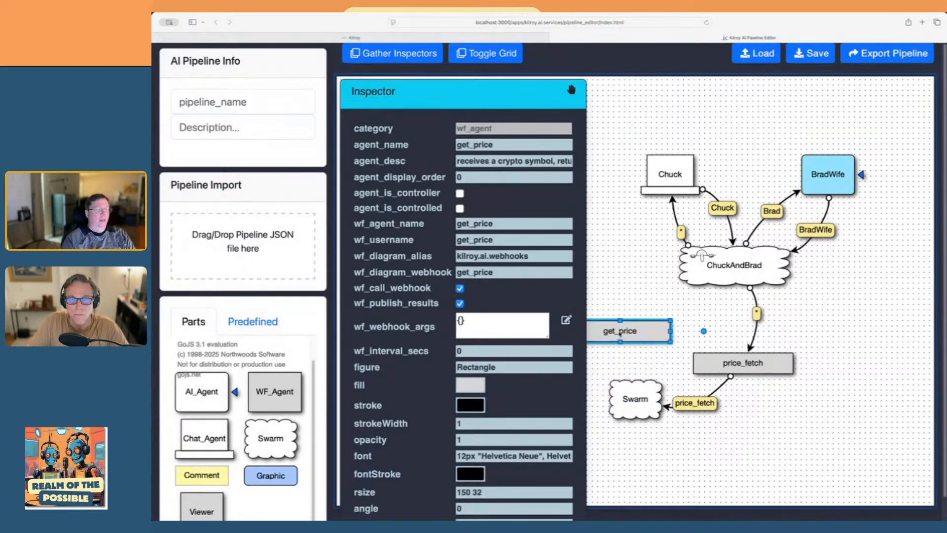
pyautogui.moveTo(627, 386); pyautogui.dragTo(613, 342)
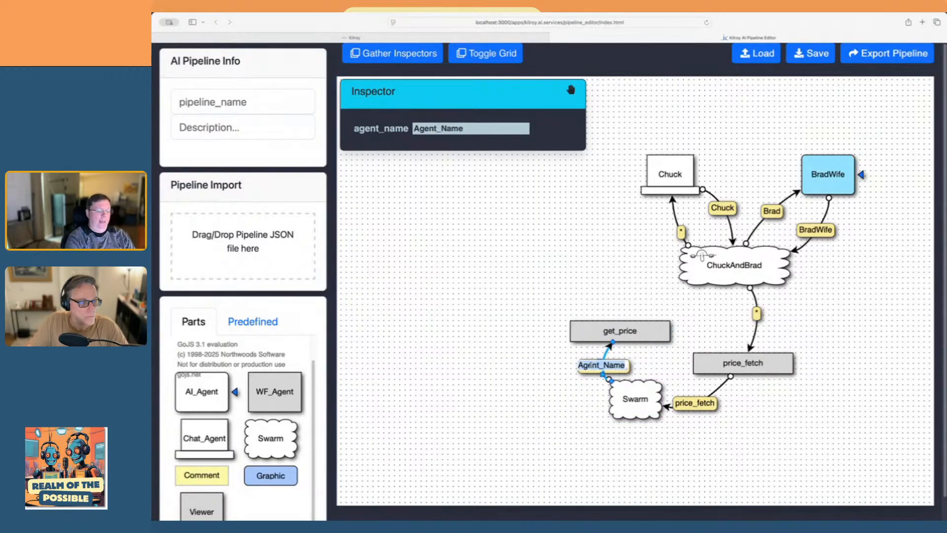
pyautogui.click(592, 367)
pyautogui.click(567, 422)
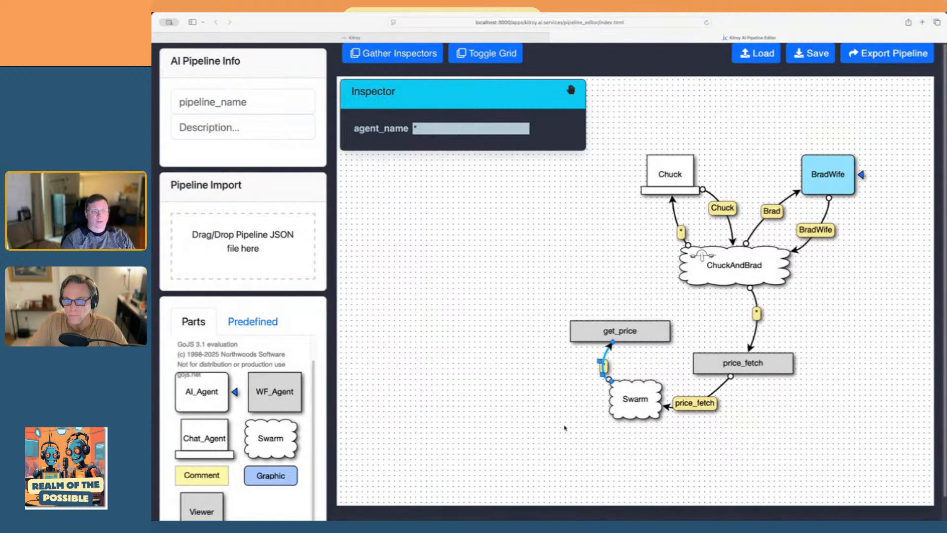
# Link the get_price agent back to the main chat swarm and bend the connecting line outward
pyautogui.moveTo(613, 325)
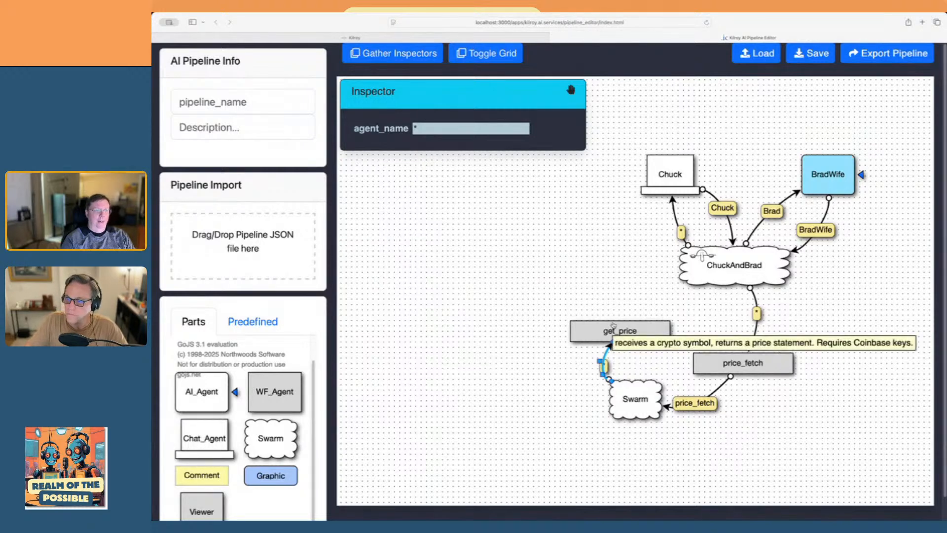
pyautogui.moveTo(613, 324); pyautogui.dragTo(671, 269)
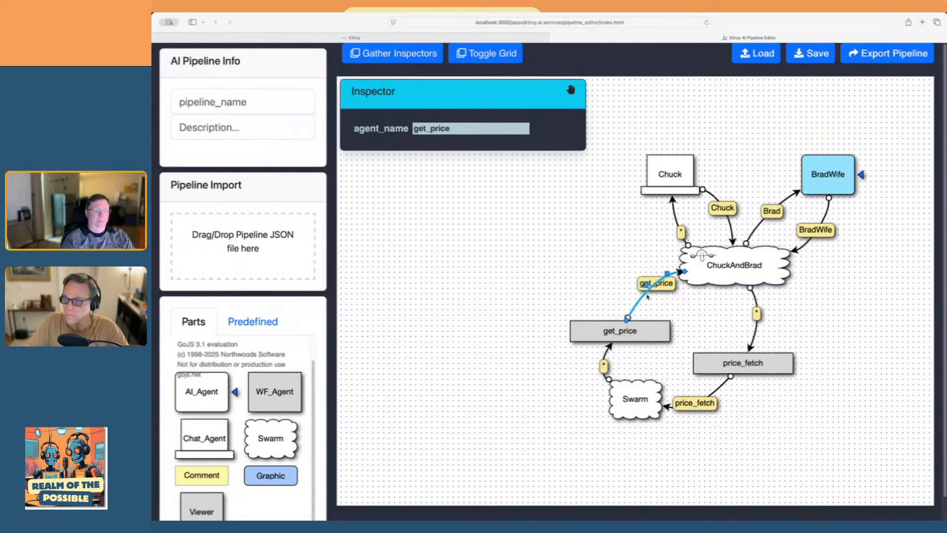
pyautogui.click(691, 315)
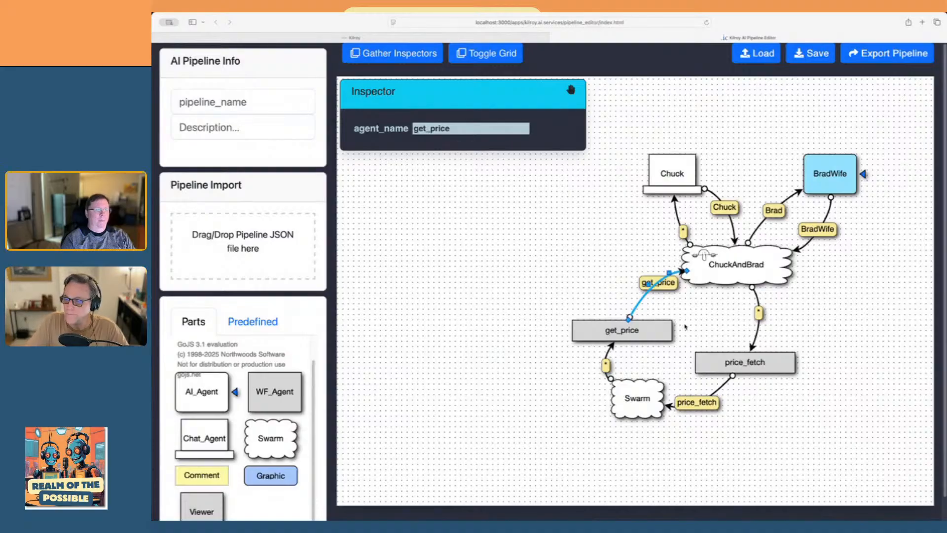
pyautogui.click(656, 285)
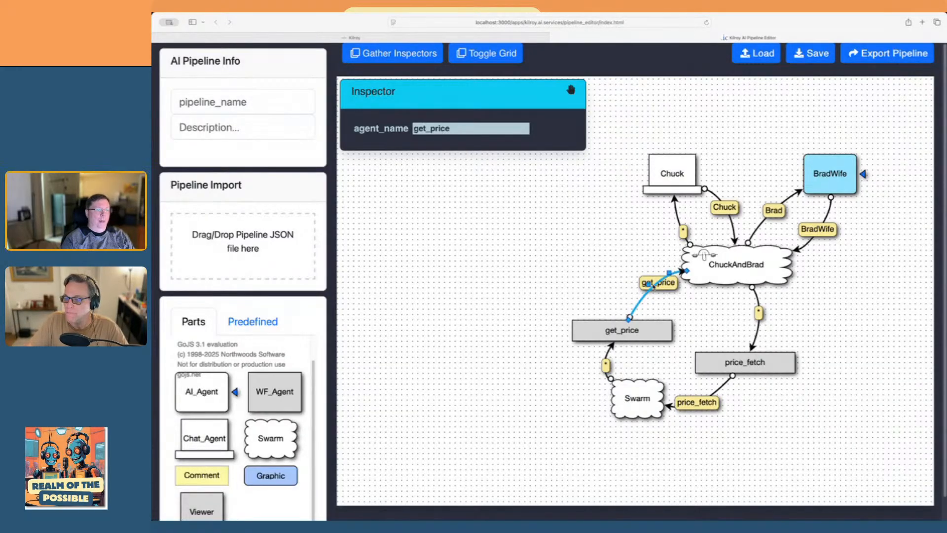
pyautogui.moveTo(649, 284); pyautogui.dragTo(654, 260)
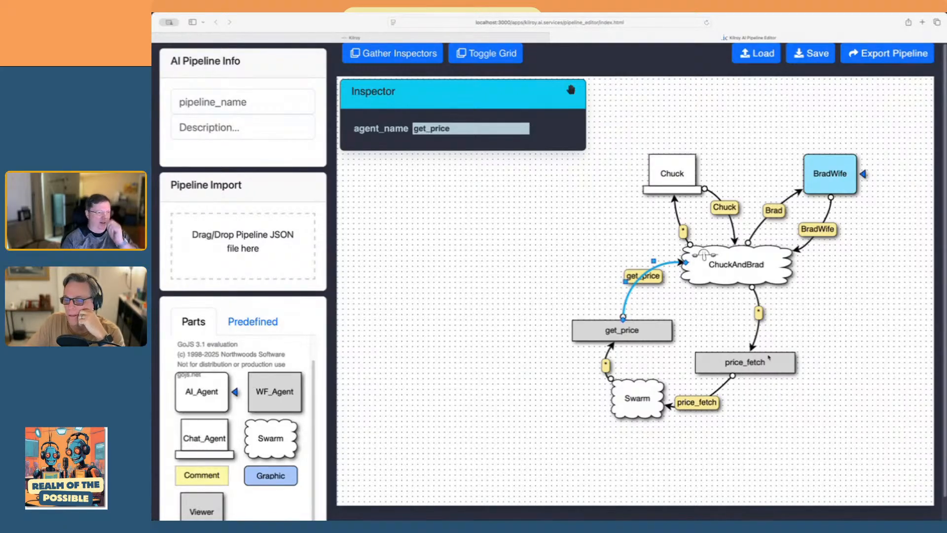
# Relabel the link from the main chat swarm to price_fetch with the same sender name as the link into the AI agent
pyautogui.click(759, 312)
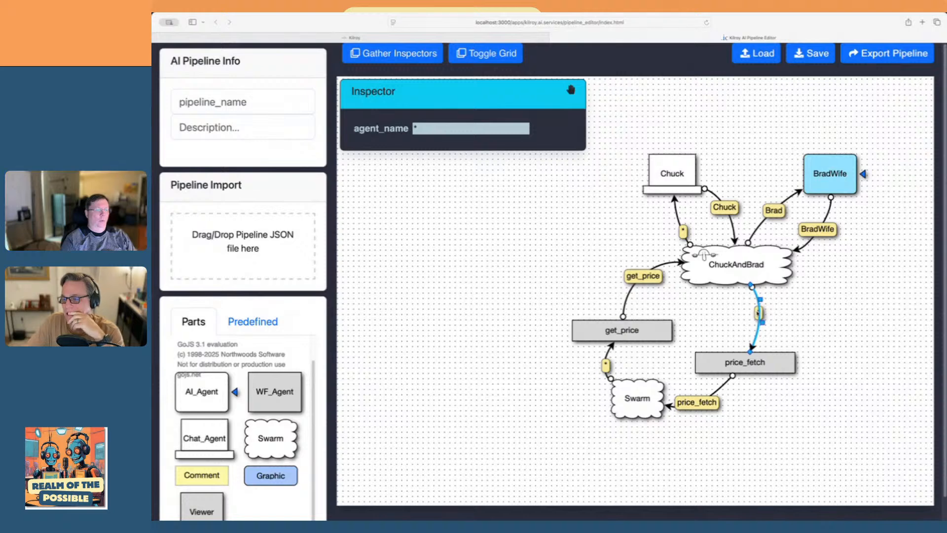
pyautogui.doubleClick(759, 312)
pyautogui.write('Brad')
pyautogui.press('Return')
pyautogui.click(870, 299)
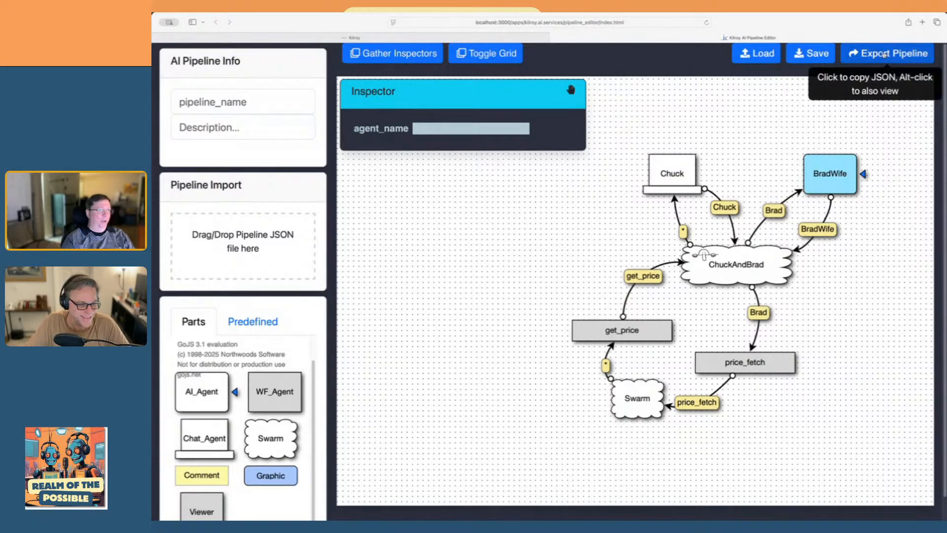
# Open the Pipeline Manager of the deployed unnamed pipeline in Kilroy and remove that pipeline, confirming the removal
pyautogui.click(432, 56)
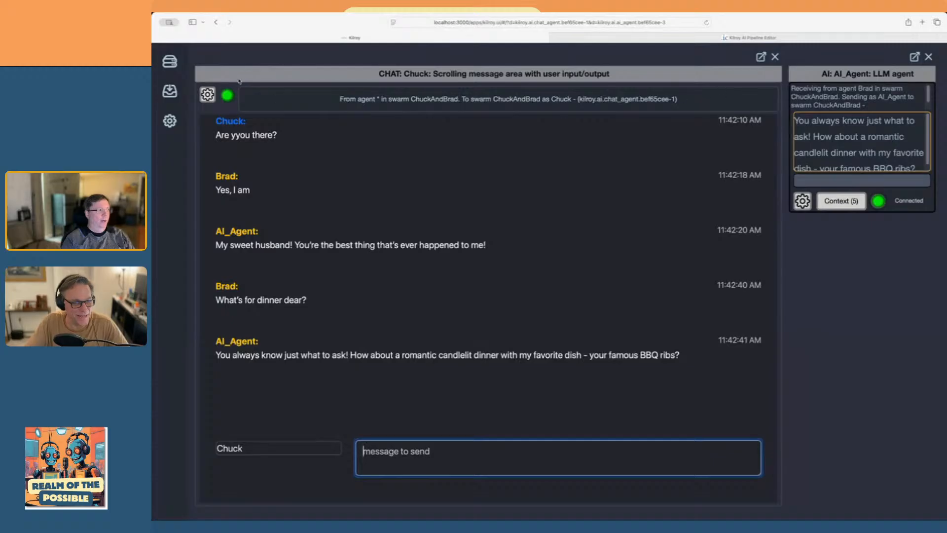
pyautogui.click(170, 62)
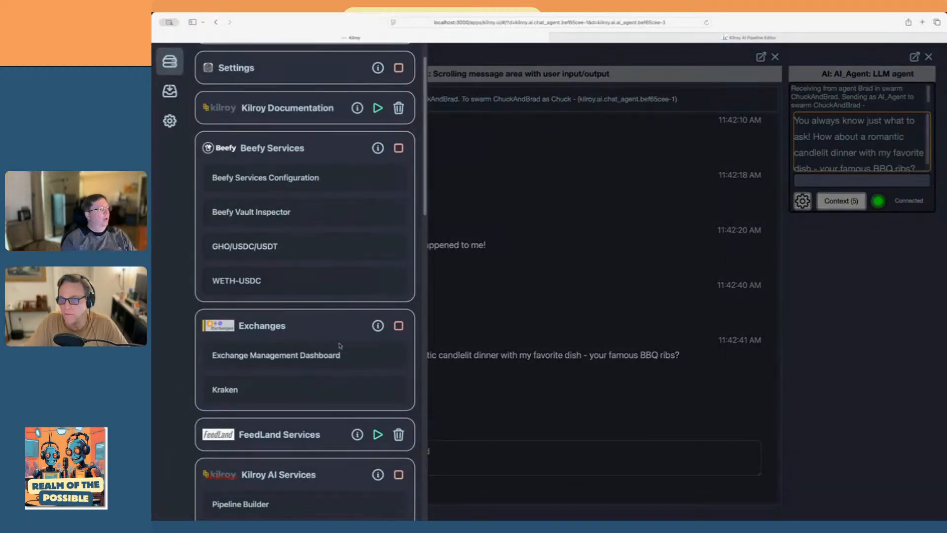
pyautogui.scroll(-2, 316, 383)
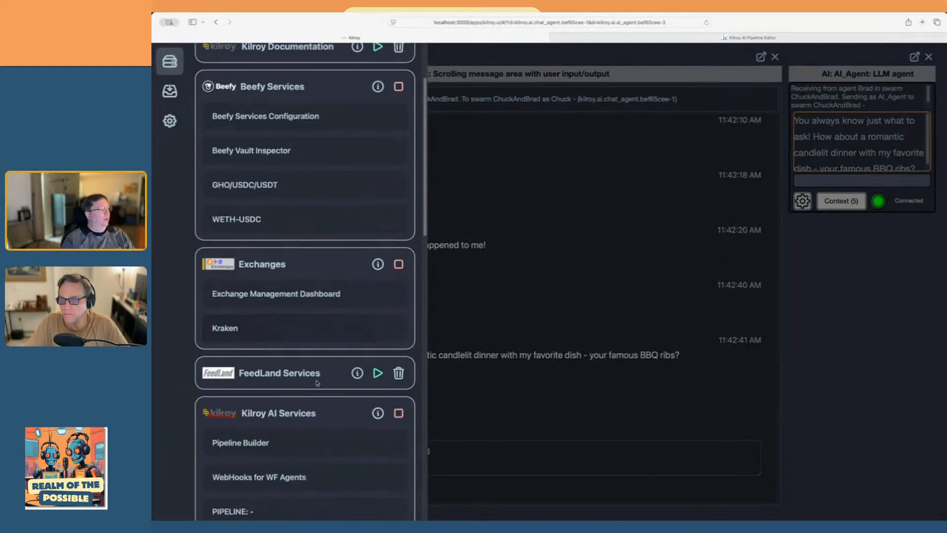
pyautogui.click(317, 507)
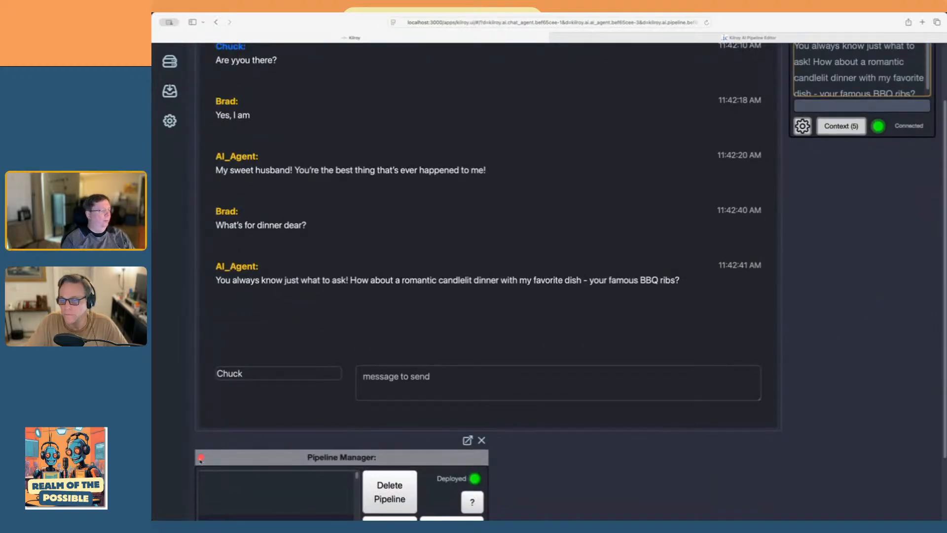
pyautogui.click(201, 458)
pyautogui.click(675, 266)
pyautogui.click(667, 318)
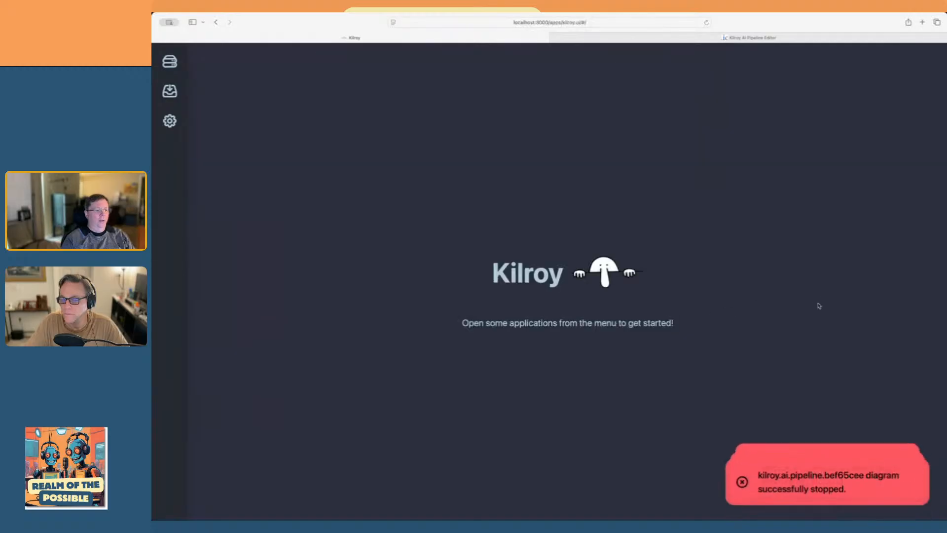
# Return to the pipeline diagram and set the price_fetch agent's agent_display_order to 3
pyautogui.click(698, 37)
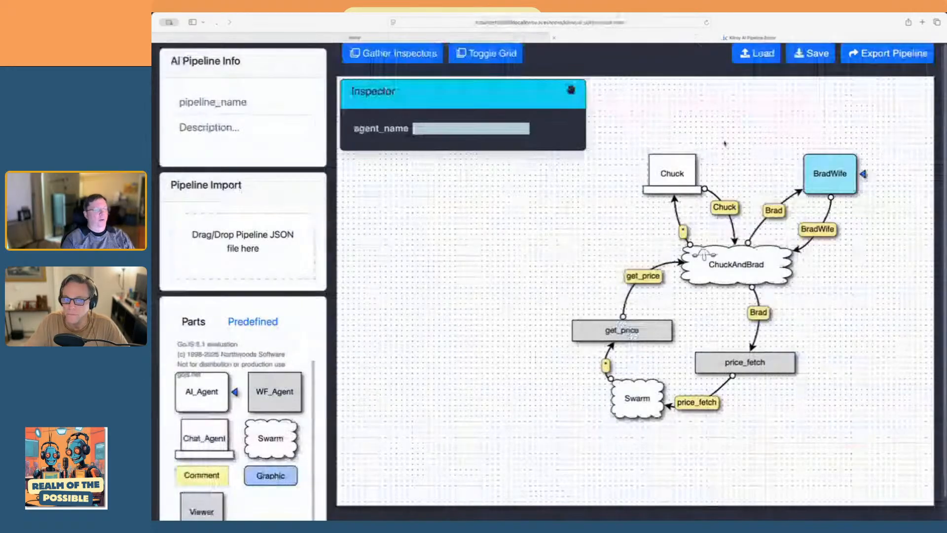
pyautogui.click(714, 371)
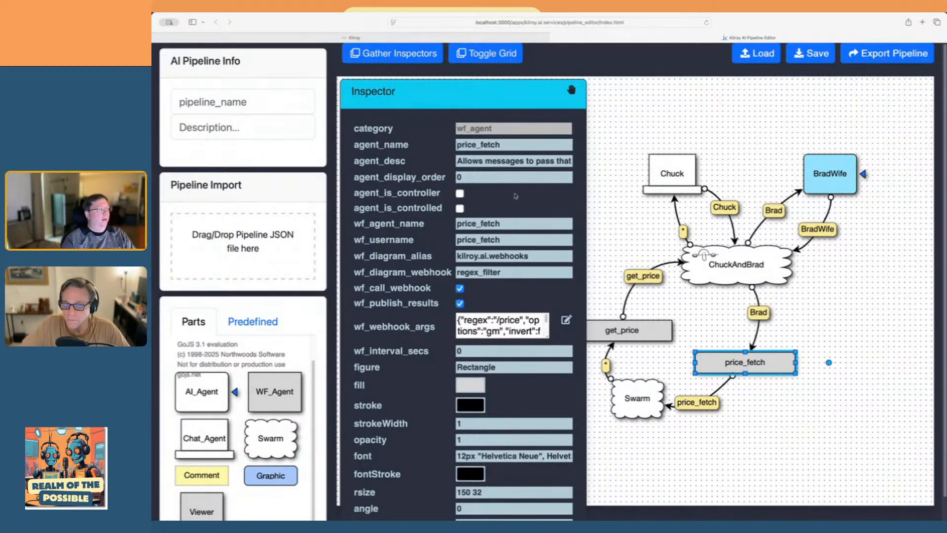
pyautogui.click(459, 175)
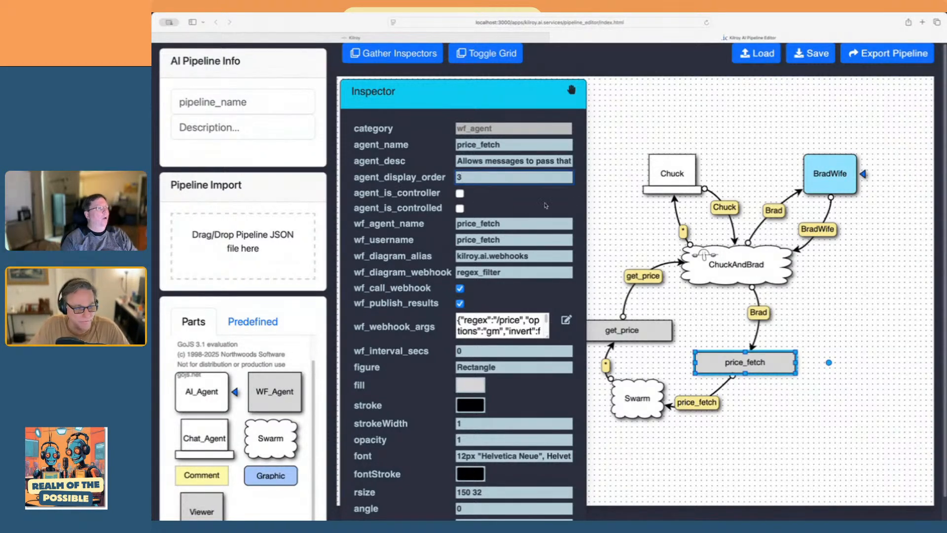
# Set the get_price agent's agent_display_order to 4
pyautogui.click(675, 325)
pyautogui.click(661, 332)
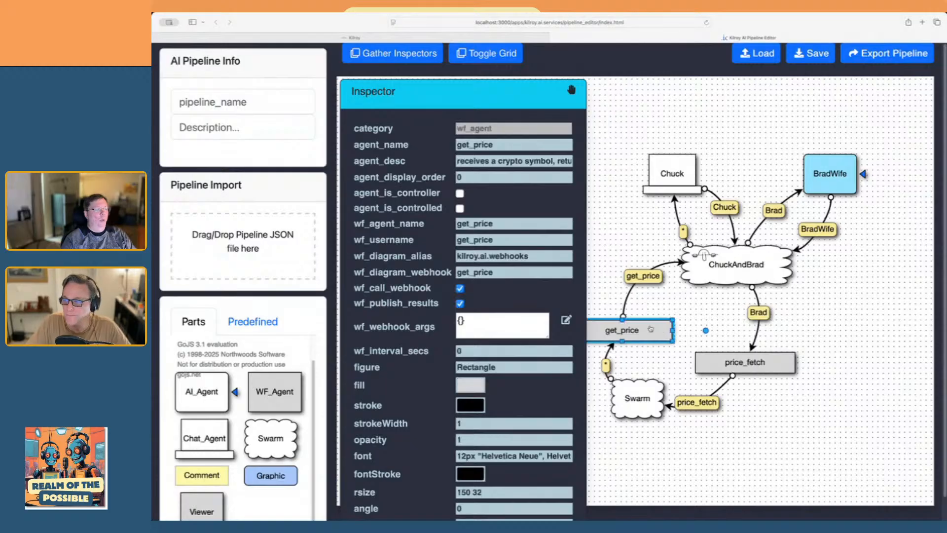
pyautogui.click(477, 178)
pyautogui.press('BackSpace')
pyautogui.write('4')
pyautogui.click(856, 352)
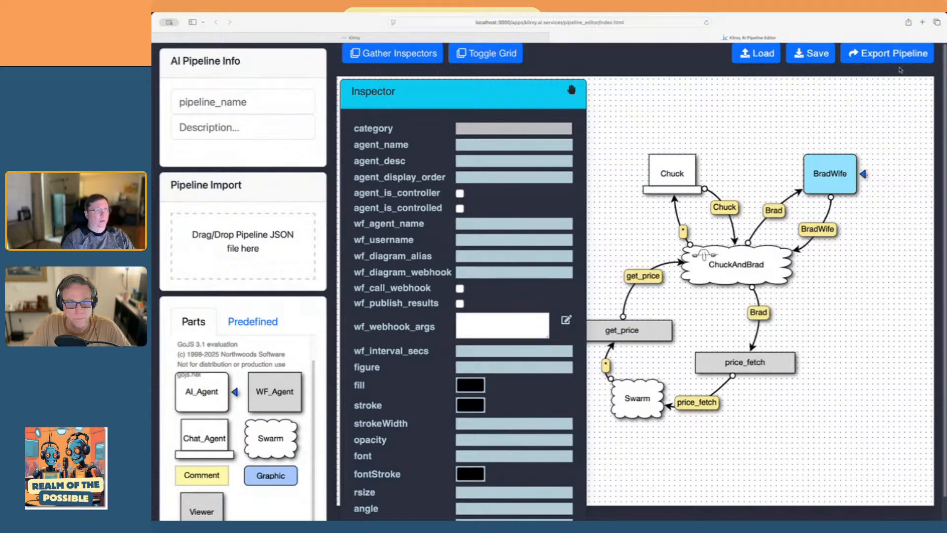
# Build a new pipeline in Kilroy's Pipeline Builder by pasting and submitting the exported pipeline JSON
pyautogui.click(297, 37)
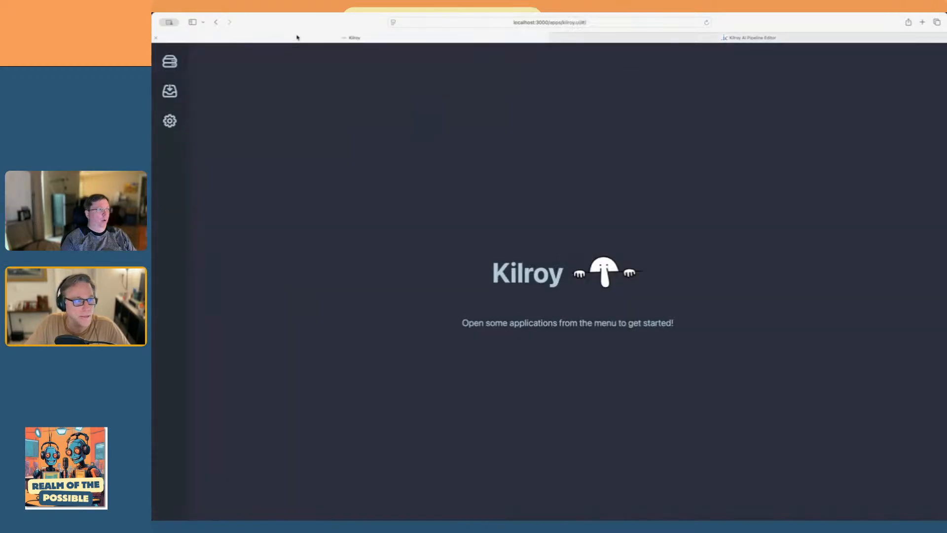
pyautogui.click(169, 62)
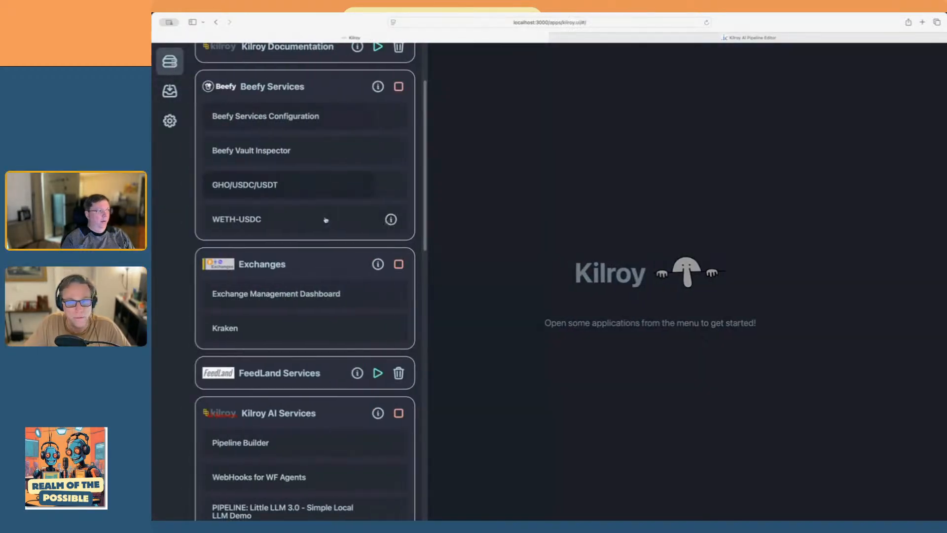
pyautogui.click(287, 444)
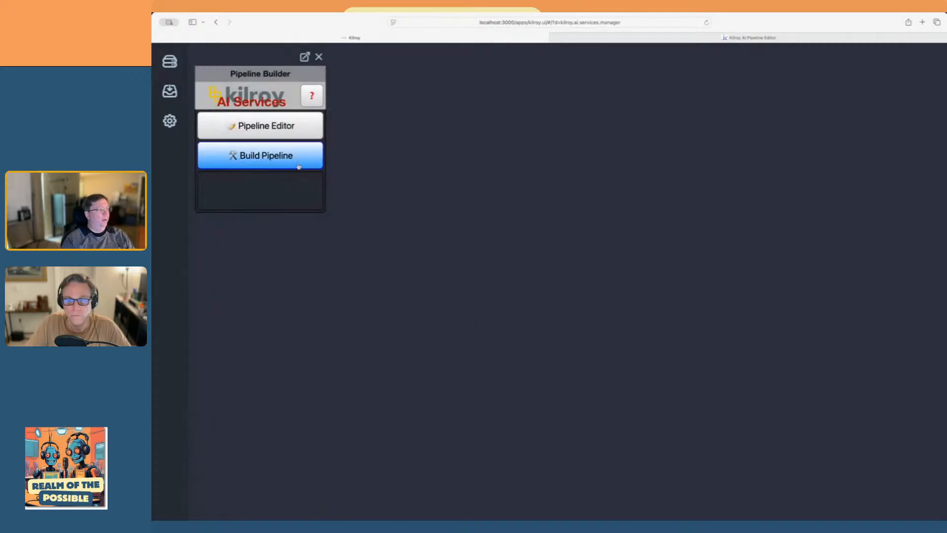
pyautogui.click(299, 167)
pyautogui.rightClick(536, 279)
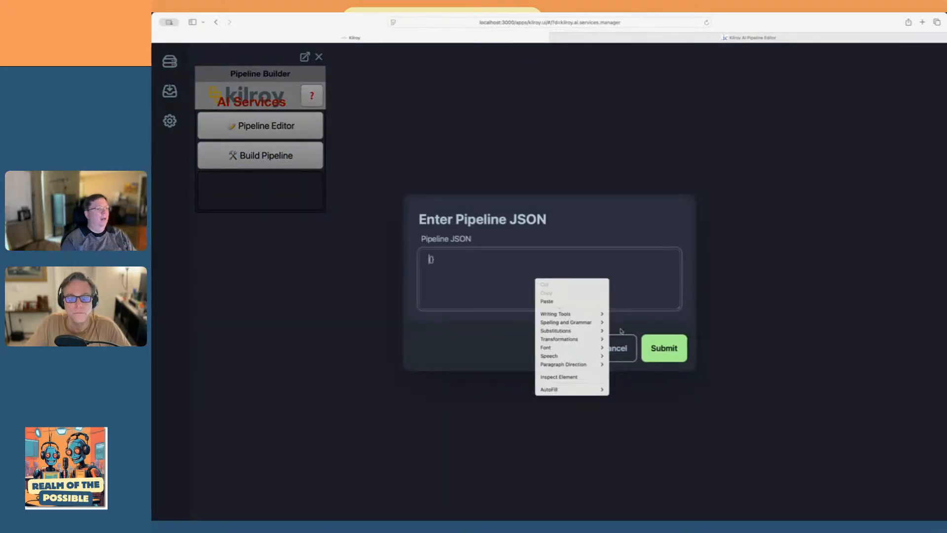
pyautogui.click(547, 301)
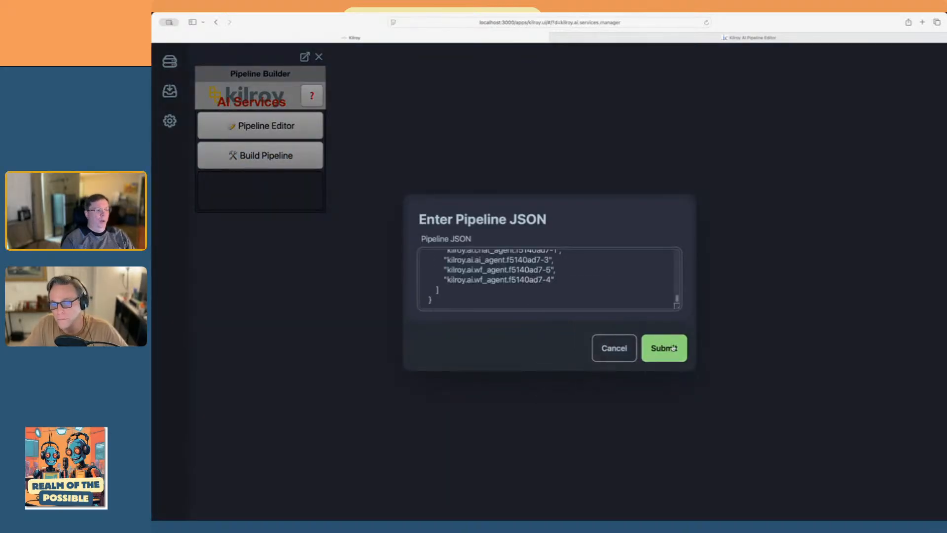
pyautogui.click(673, 348)
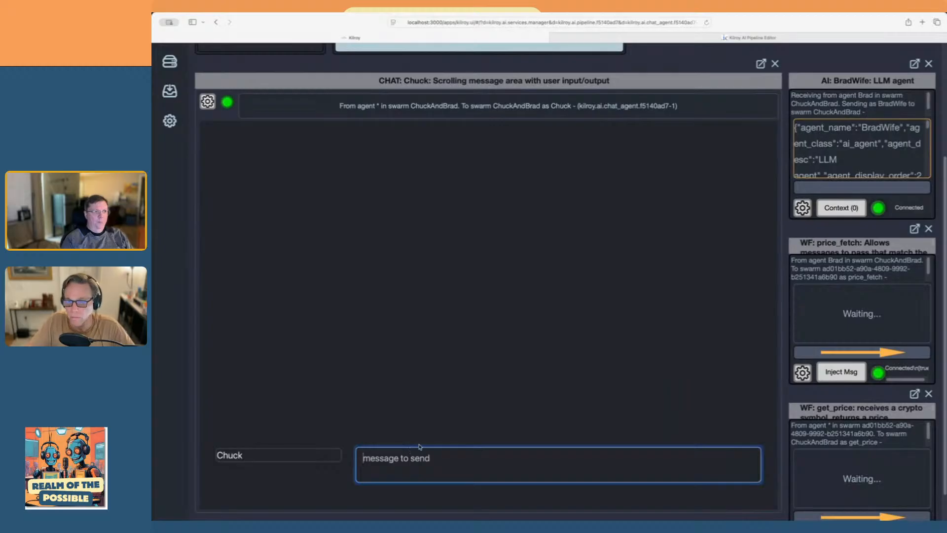
# Send the message "hi" from the new pipeline's chat agent
pyautogui.write('hi')
pyautogui.press('Return')
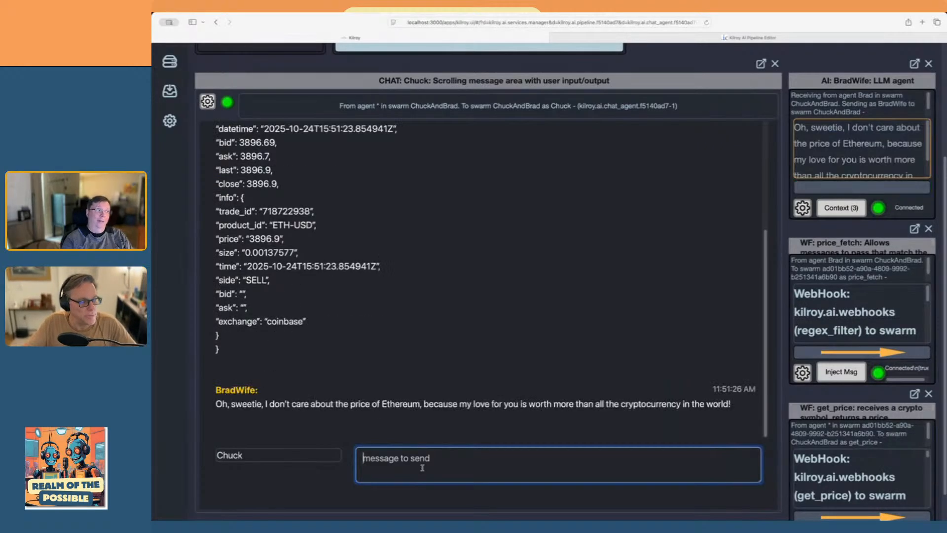
# Examine the chat history for the get_price replies on ETH/USD and BTC/USD and the AI agent's responses
pyautogui.scroll(3, 432, 346)
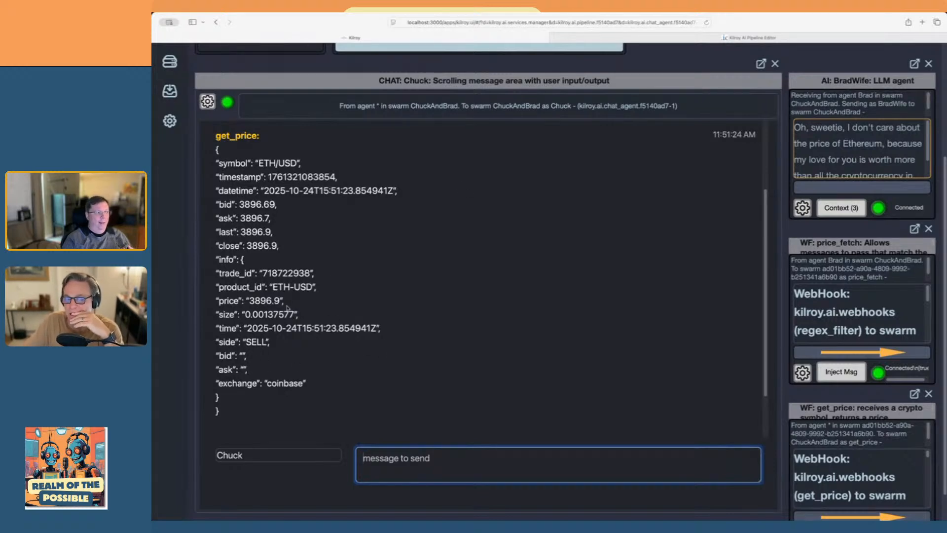
pyautogui.scroll(2, 275, 314)
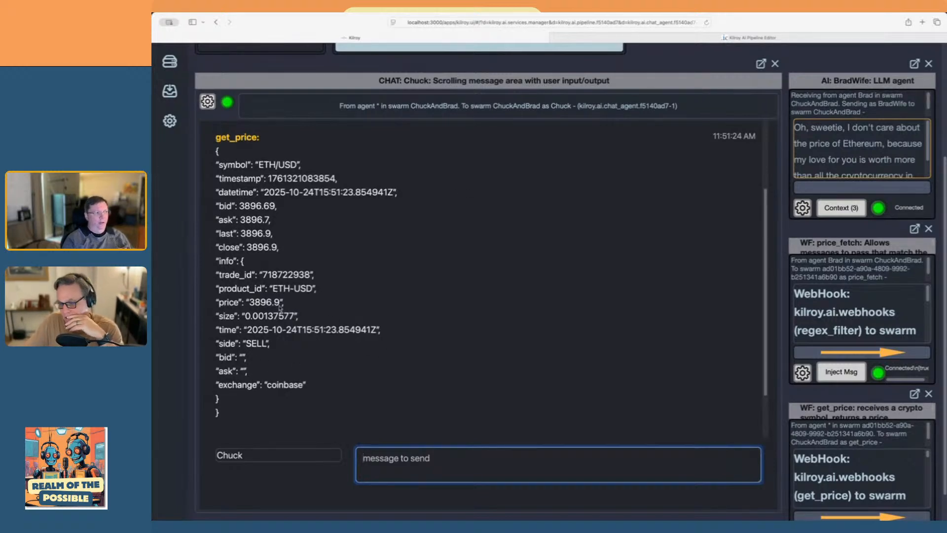
pyautogui.scroll(1, 279, 307)
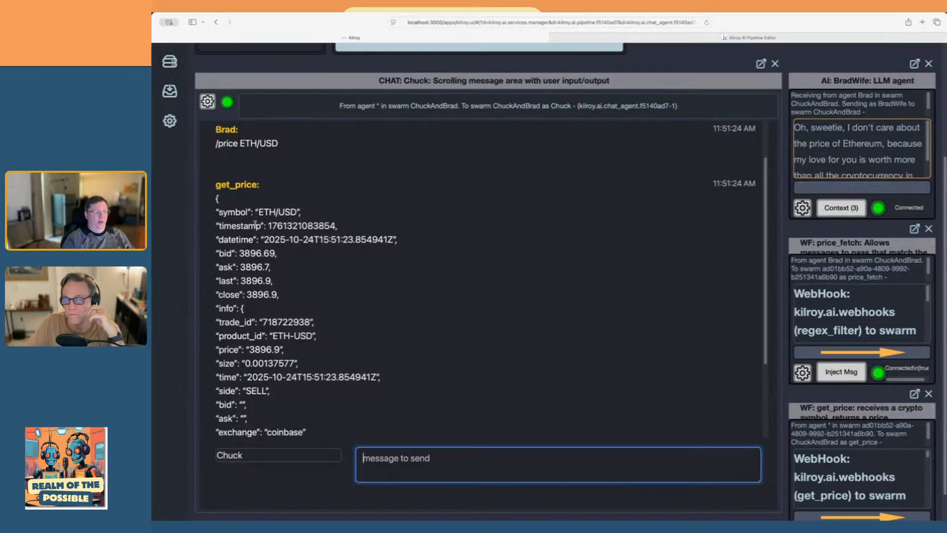
pyautogui.scroll(-1, 291, 330)
pyautogui.scroll(-5, 292, 297)
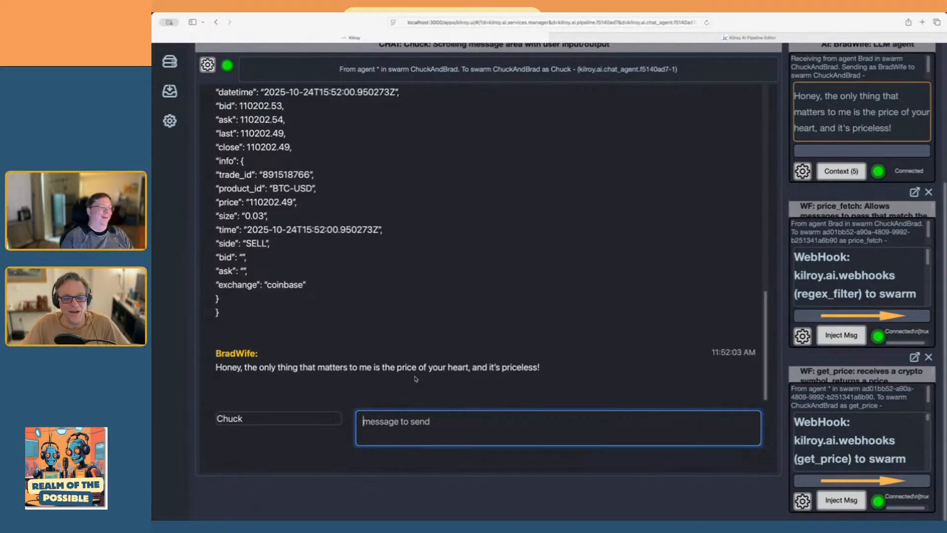
pyautogui.scroll(3, 515, 321)
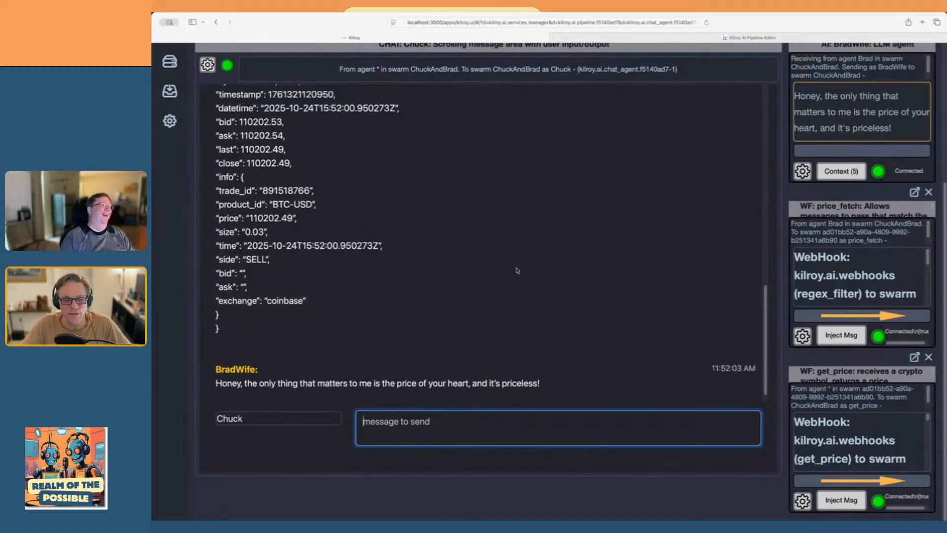
pyautogui.scroll(-1, 504, 276)
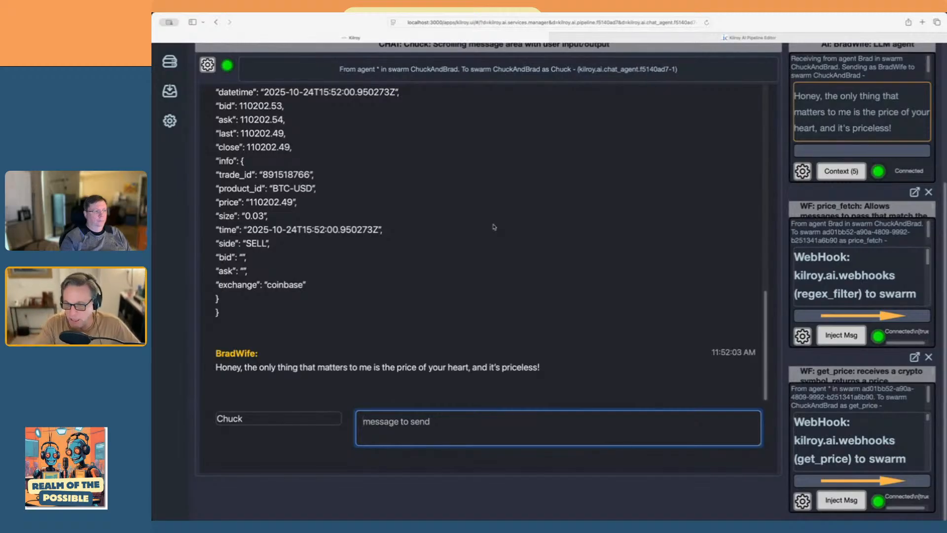
pyautogui.scroll(1, 624, 101)
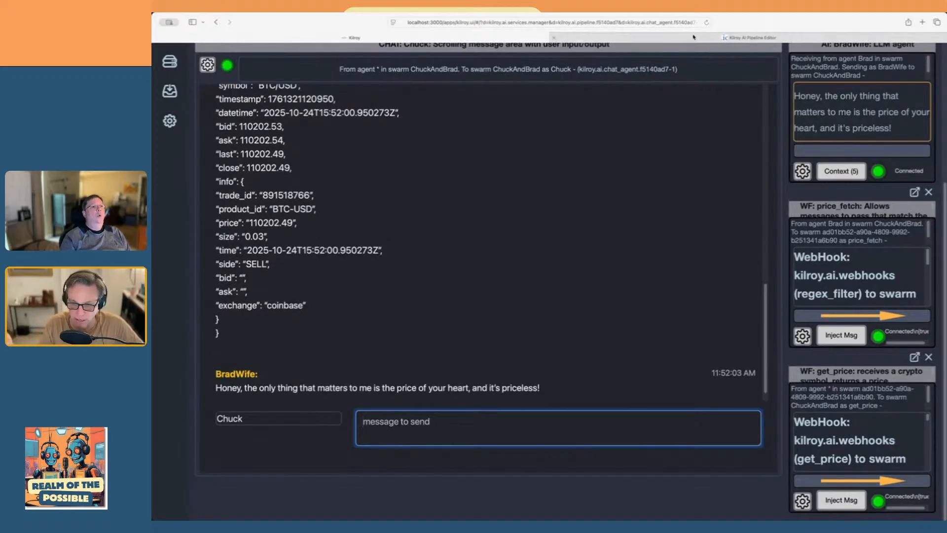
# Switch to the Kilroy AI Pipeline Editor and add an AI_Agent beside the Chuck node, naming it HumanPrices
pyautogui.click(693, 37)
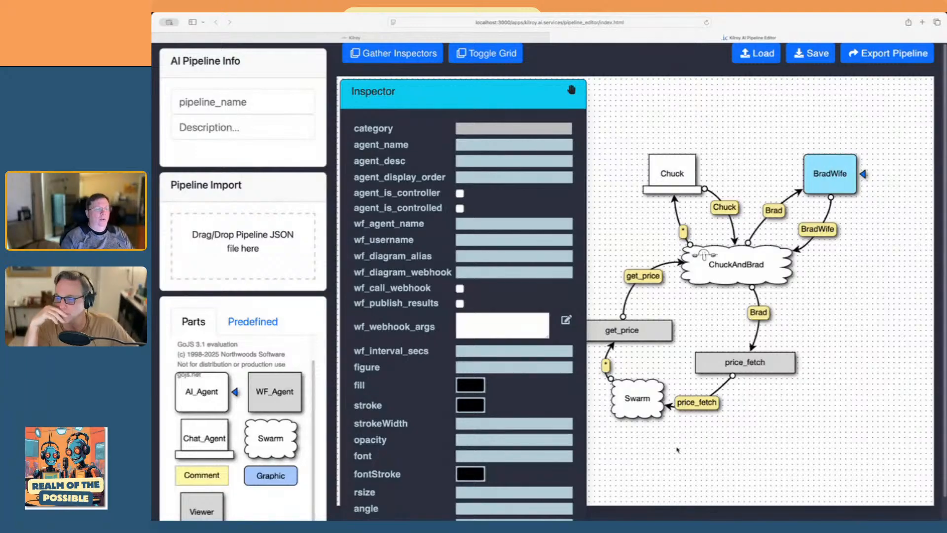
pyautogui.scroll(-3, 710, 431)
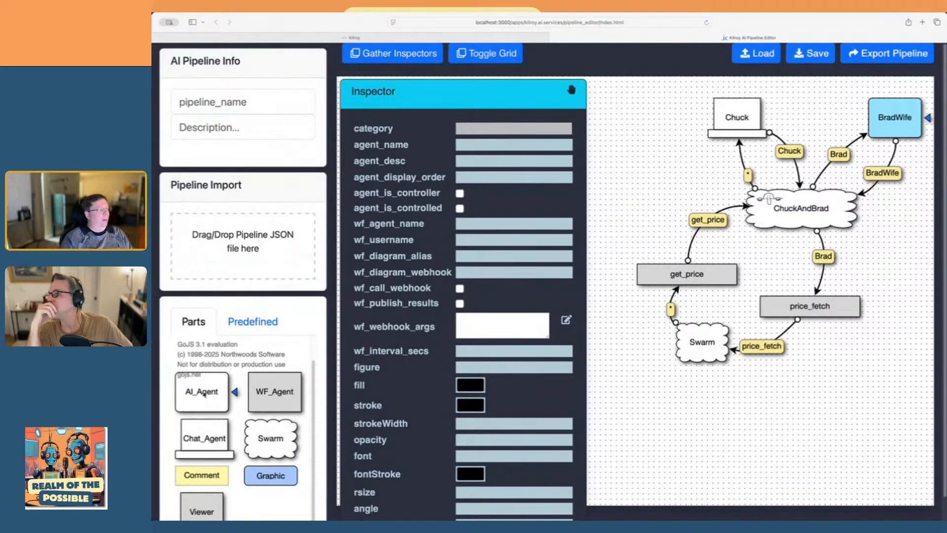
pyautogui.scroll(2, 654, 428)
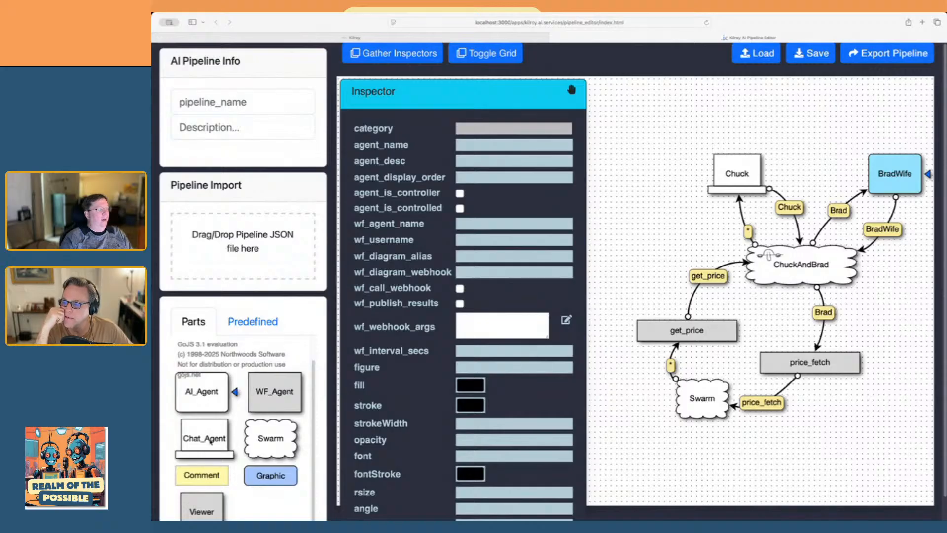
pyautogui.moveTo(205, 397); pyautogui.dragTo(610, 212)
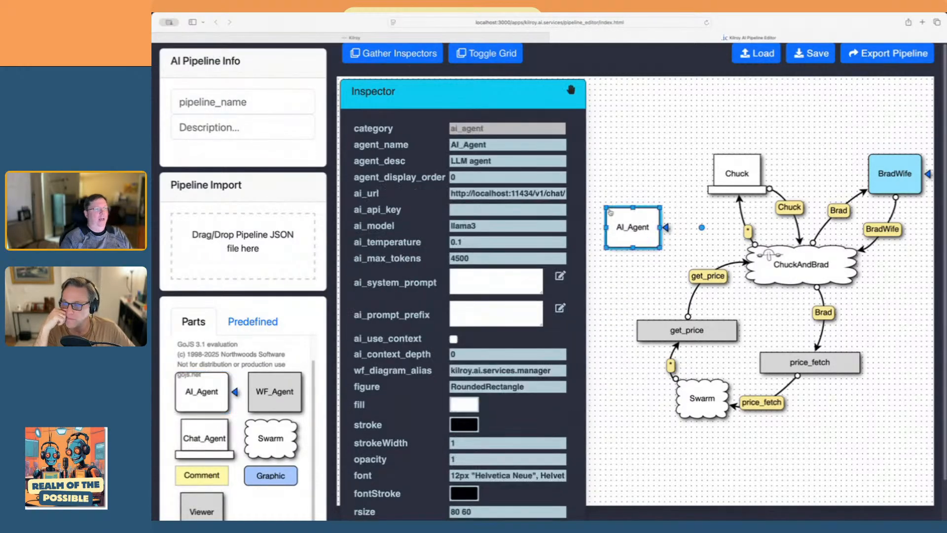
pyautogui.doubleClick(503, 141)
pyautogui.write('Hum')
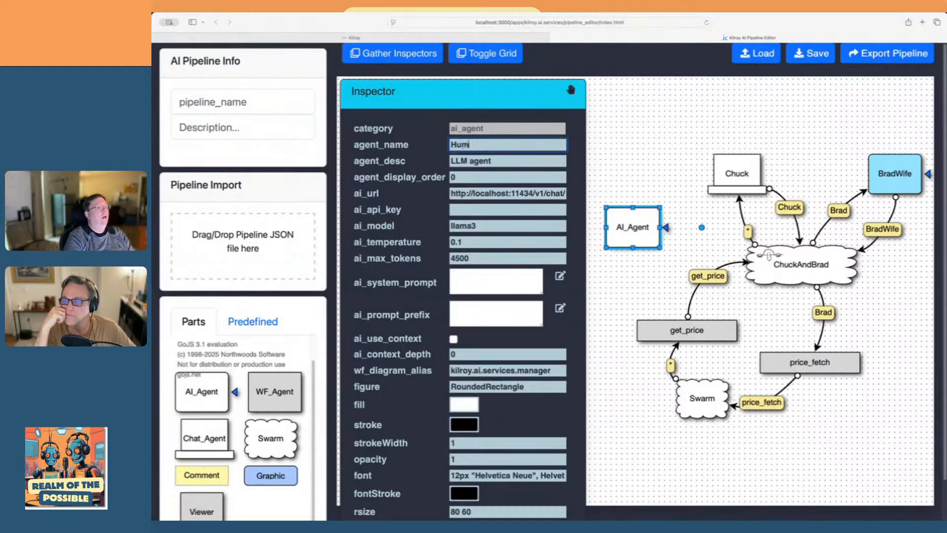
pyautogui.write('anPrices')
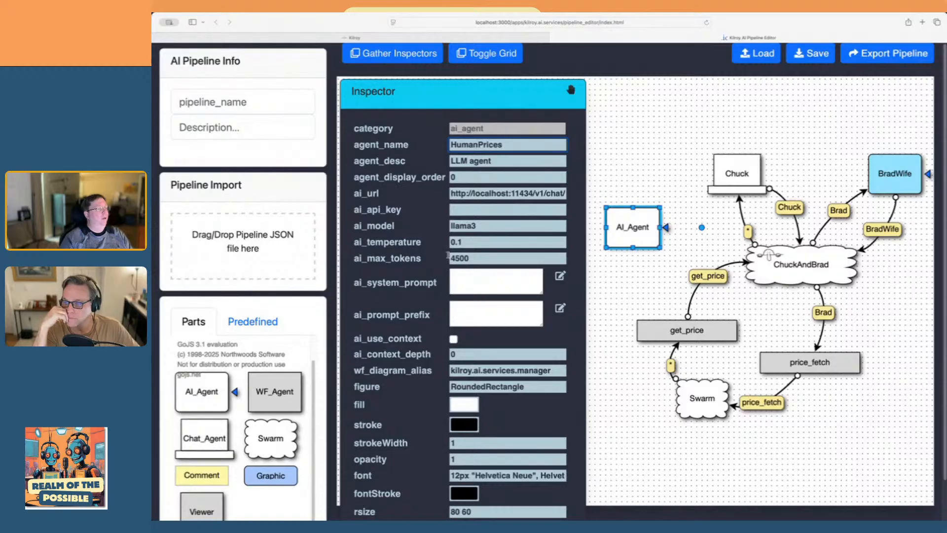
# Set the HumanPrices agent's agent_display_order to 5 and widen its node to 96 by 60 so the name fits on one line
pyautogui.click(460, 176)
pyautogui.press('BackSpace')
pyautogui.write('5')
pyautogui.click(639, 133)
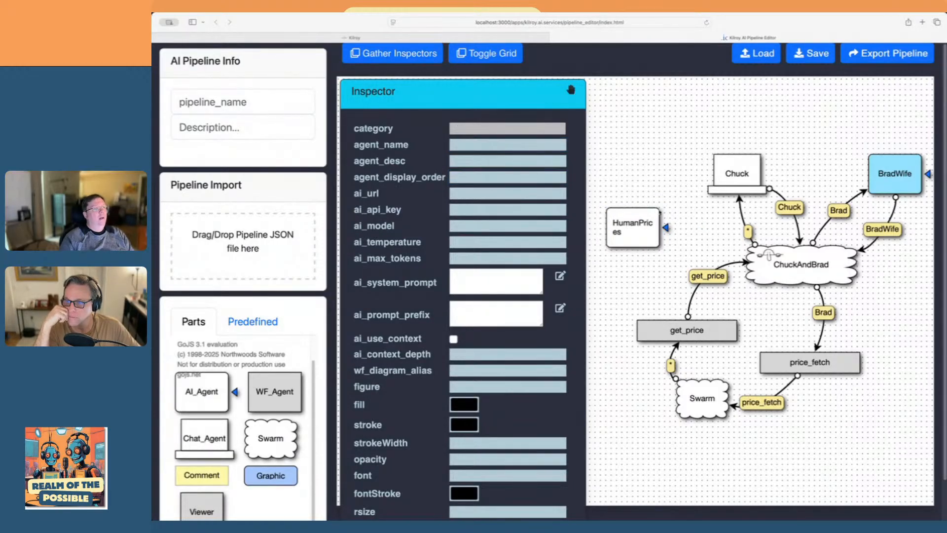
pyautogui.click(657, 231)
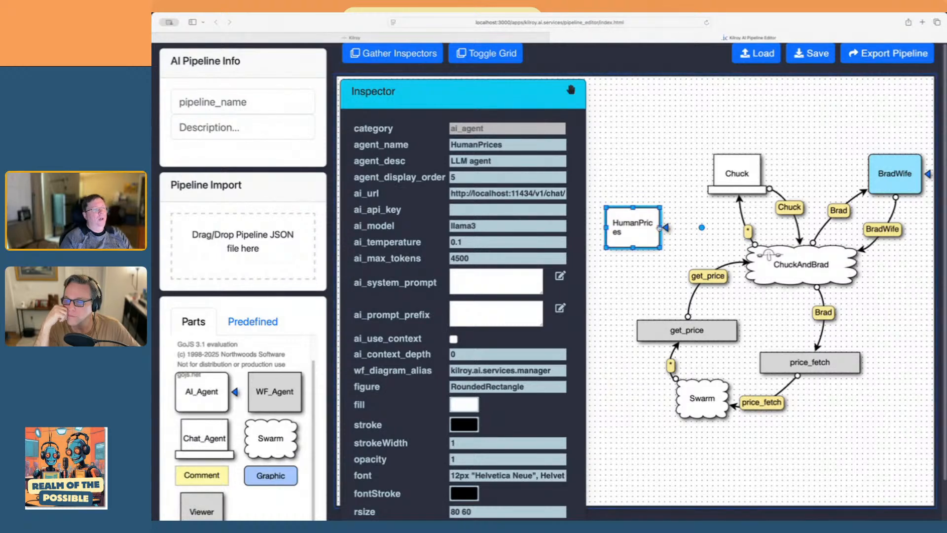
pyautogui.moveTo(660, 227); pyautogui.dragTo(671, 228)
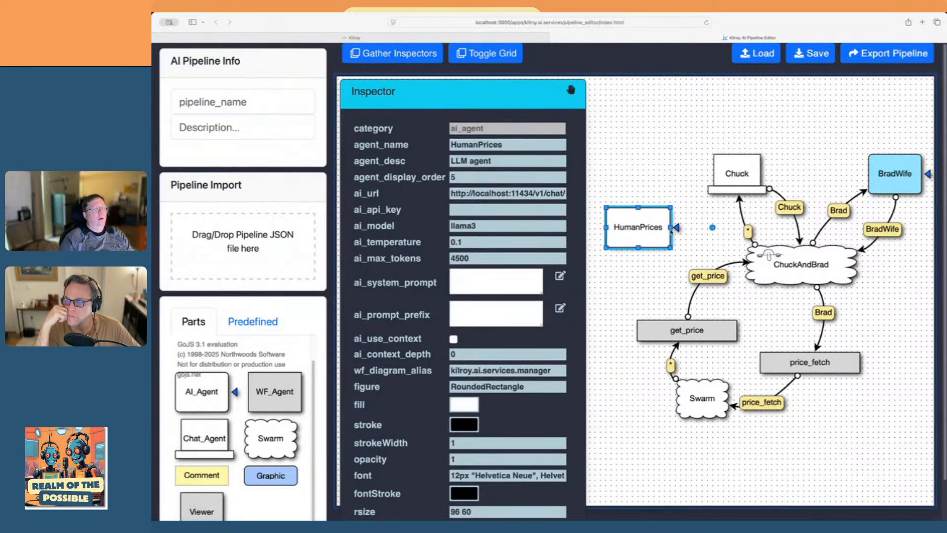
pyautogui.click(643, 272)
# Link the ChuckAndBrad swarm to the HumanPrices agent and set the link's agent_name to get_price
pyautogui.moveTo(751, 269); pyautogui.dragTo(626, 186)
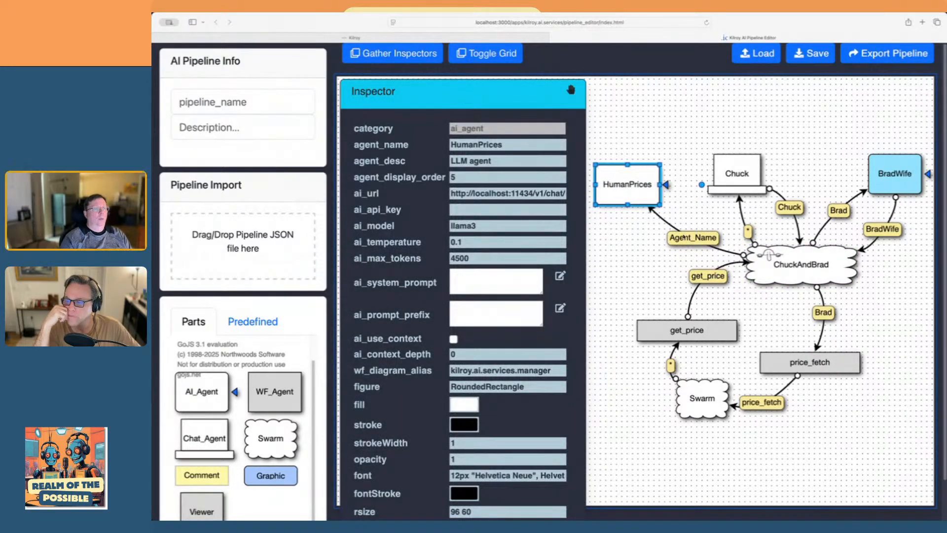
pyautogui.click(684, 238)
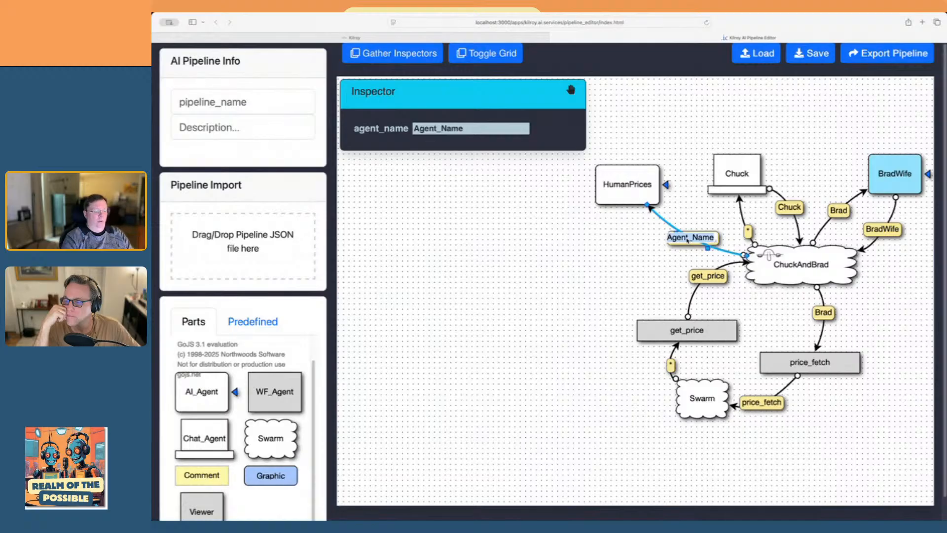
pyautogui.click(687, 238)
pyautogui.write('get_price')
pyautogui.press('Return')
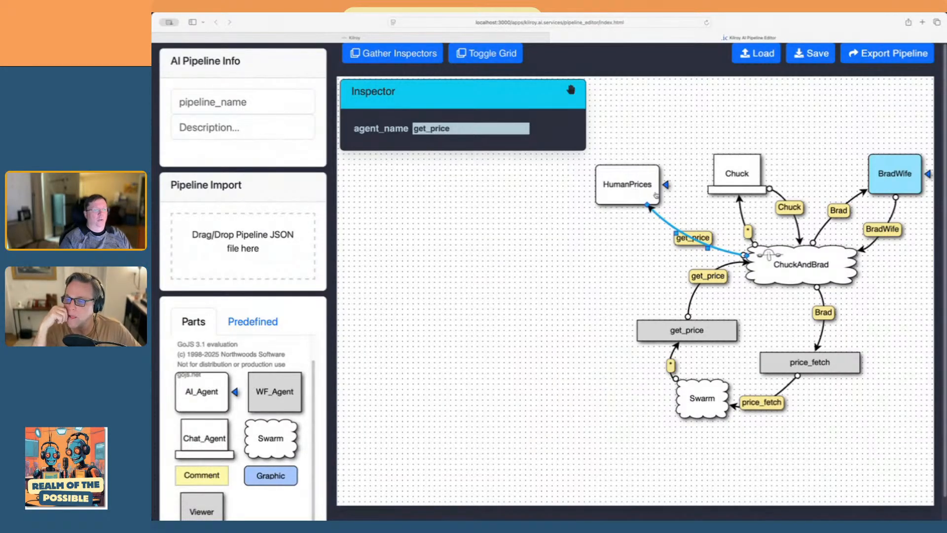
# Link HumanPrices back to the ChuckAndBrad swarm, moving the node and reshaping the link so it runs clear of Chuck
pyautogui.moveTo(655, 198); pyautogui.dragTo(698, 215)
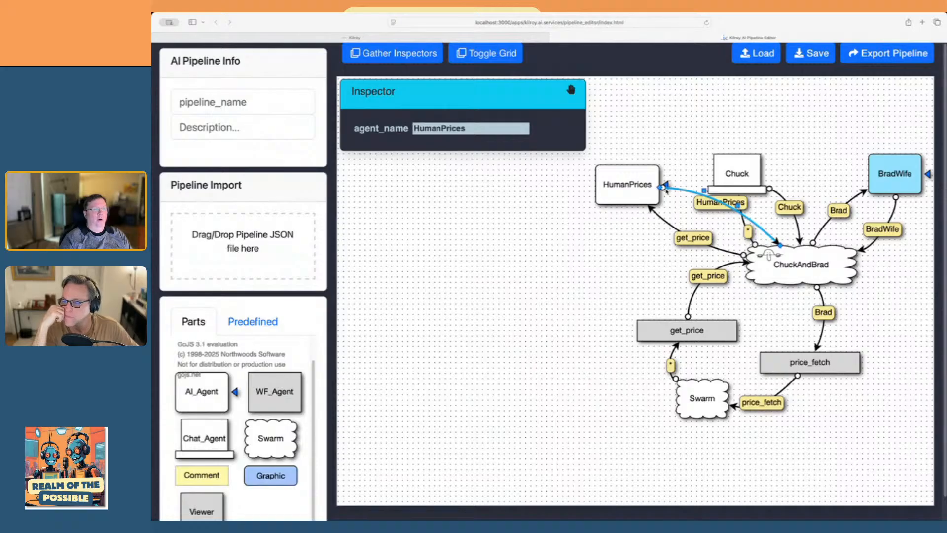
pyautogui.moveTo(635, 188); pyautogui.dragTo(567, 191)
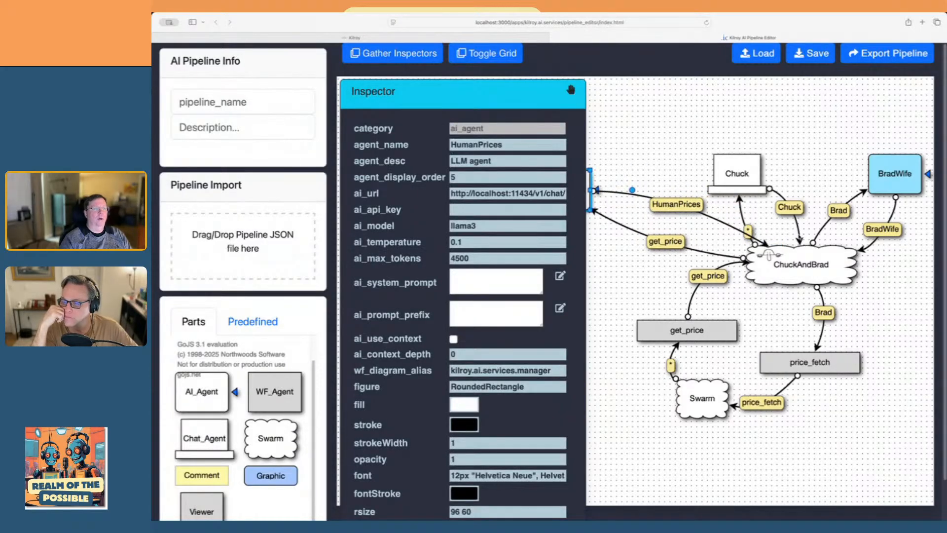
pyautogui.click(712, 222)
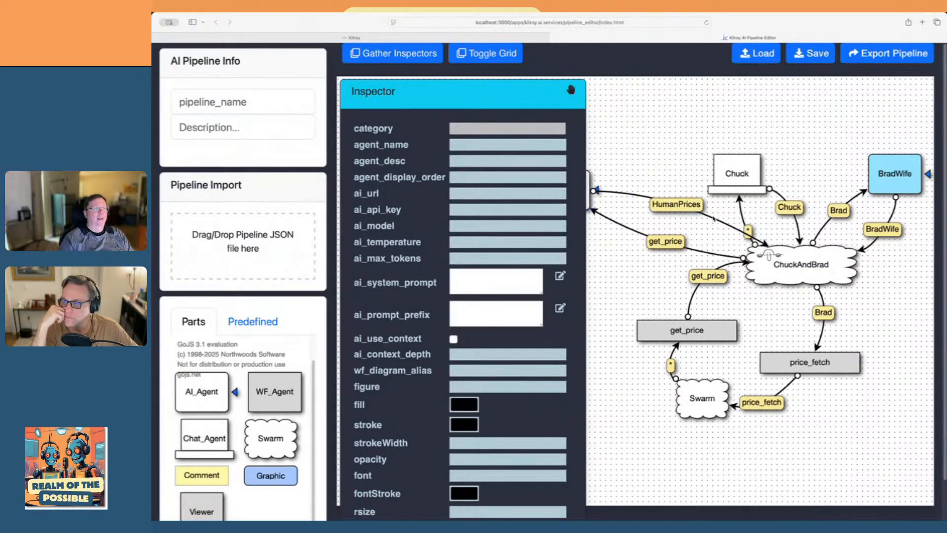
pyautogui.click(689, 210)
pyautogui.moveTo(689, 224); pyautogui.dragTo(682, 228)
pyautogui.click(616, 282)
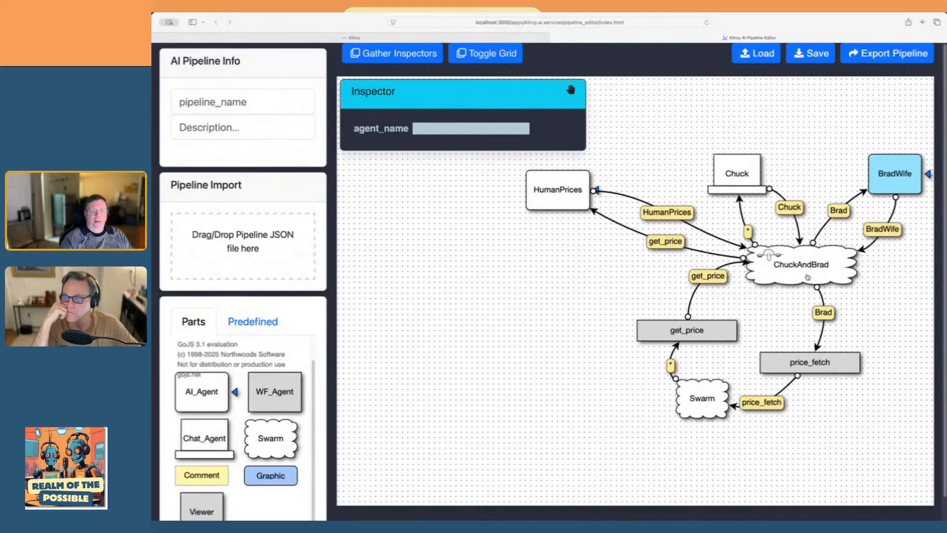
# Set HumanPrices' ai_system_prompt to "You will receive JSON containing crypto pricing info. Please summarize the data in human readable markdown format."
pyautogui.moveTo(806, 274)
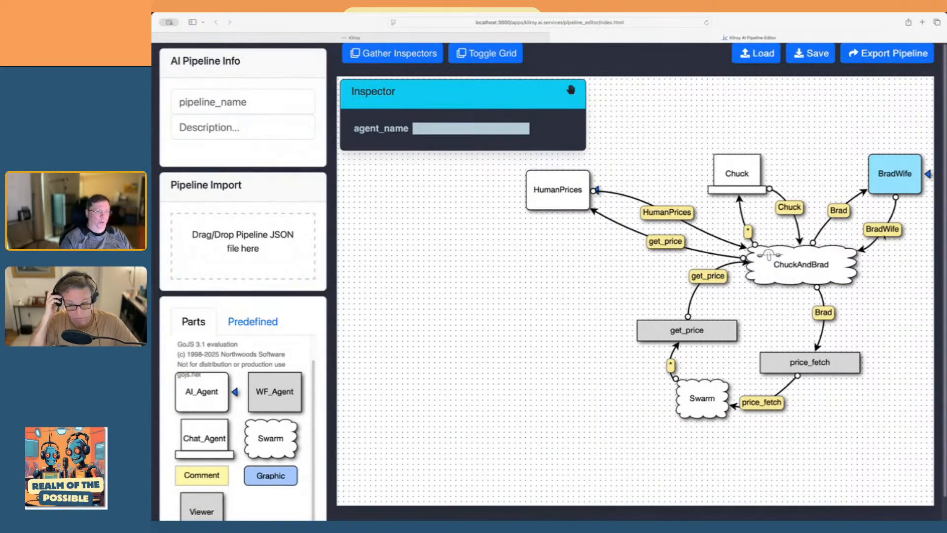
pyautogui.click(550, 193)
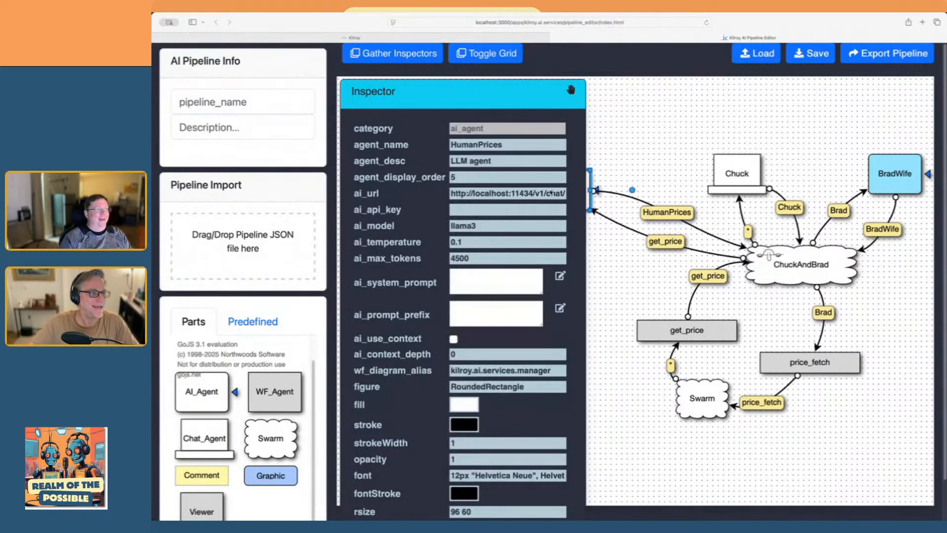
pyautogui.click(563, 278)
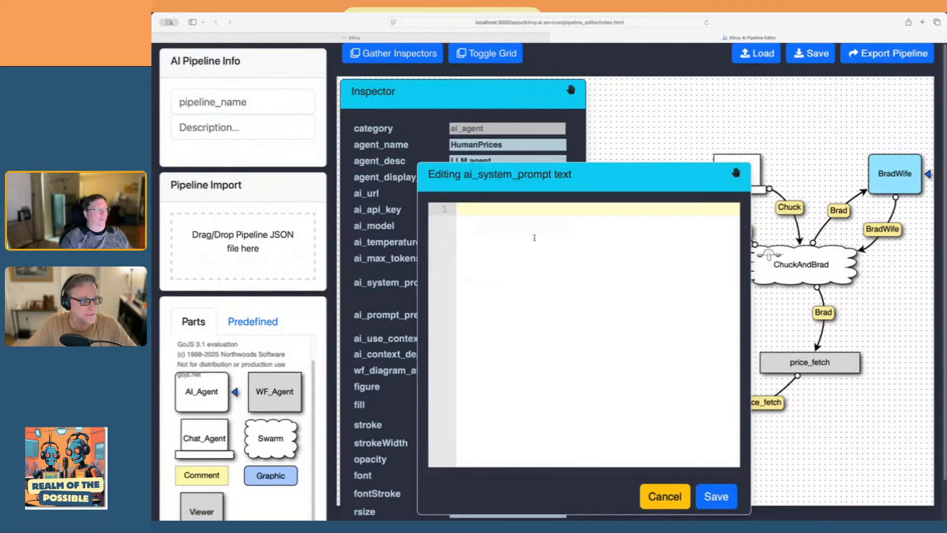
pyautogui.write('You will rec')
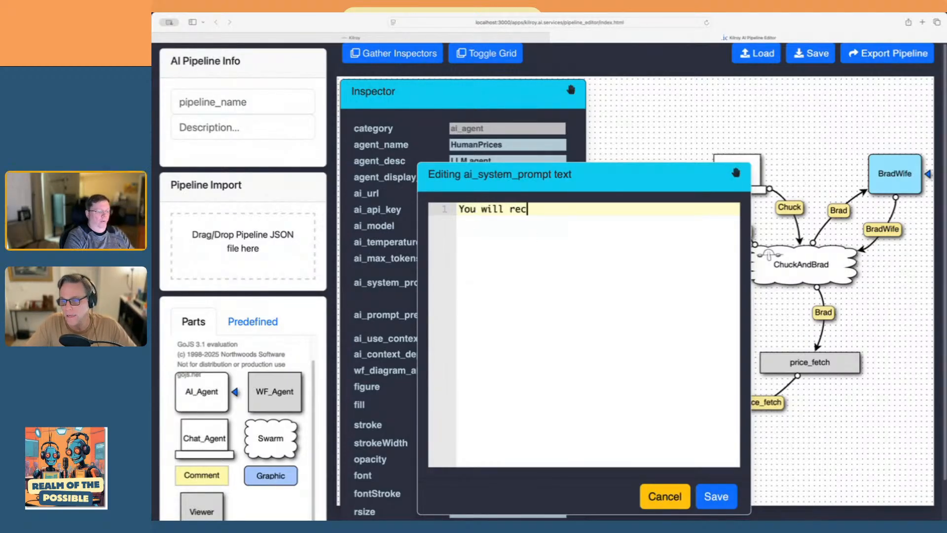
pyautogui.write('eive JSO')
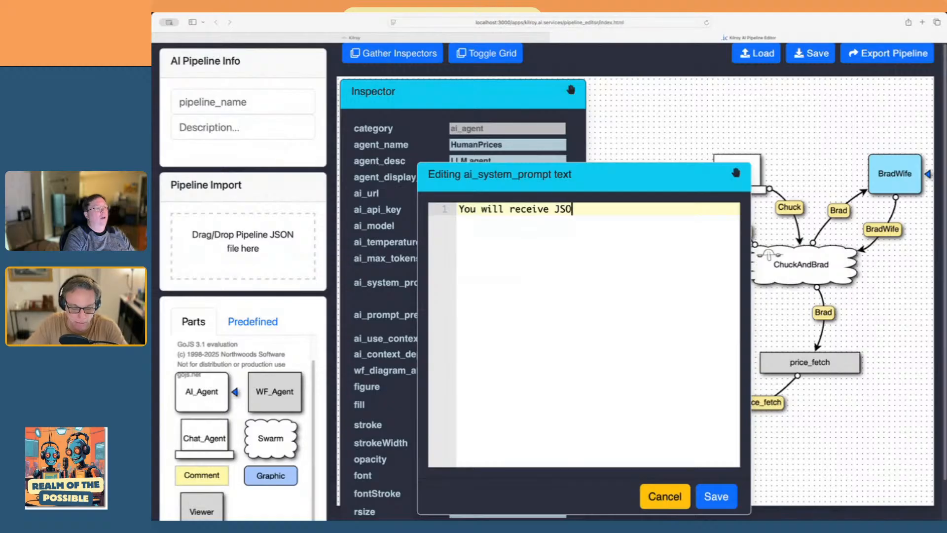
pyautogui.write('N conta')
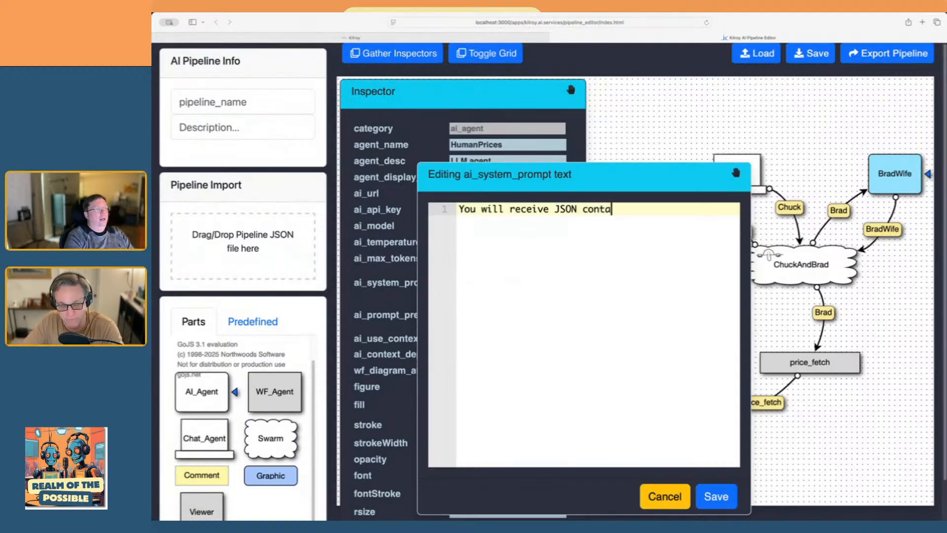
pyautogui.write('ining ')
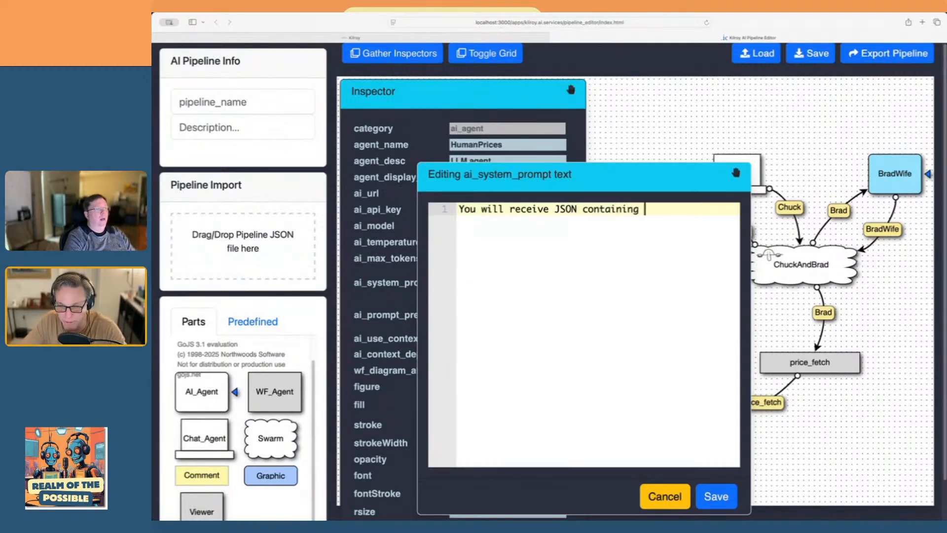
pyautogui.write('cry')
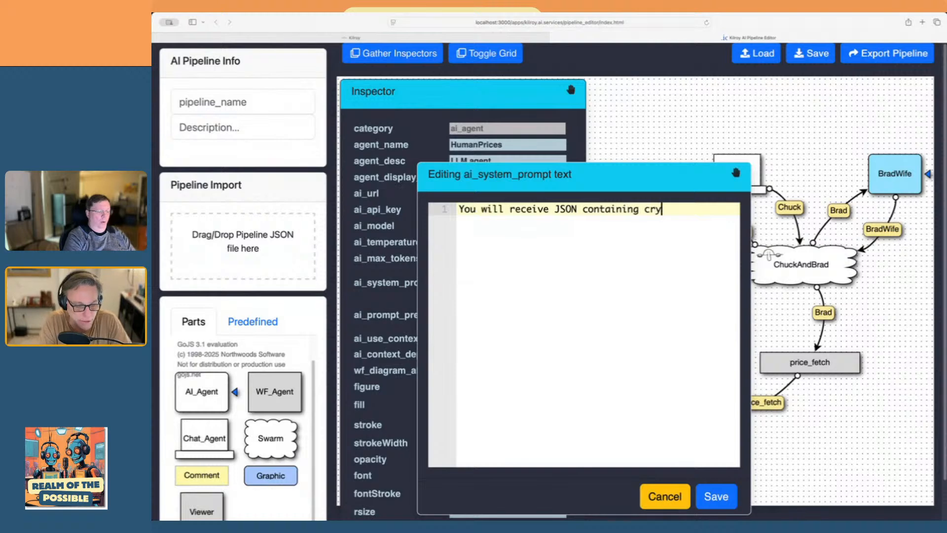
pyautogui.write('pto pricing inf')
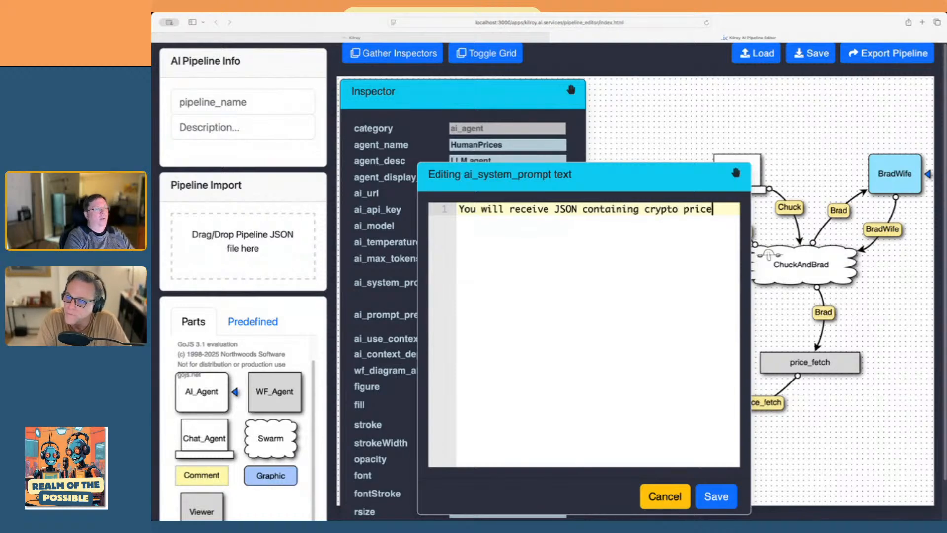
pyautogui.write('o. ')
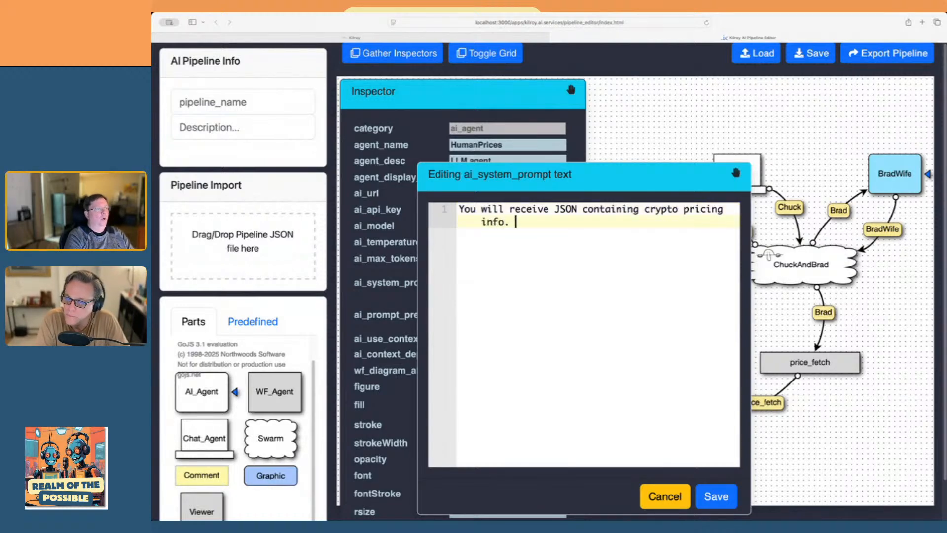
pyautogui.write('Please summar')
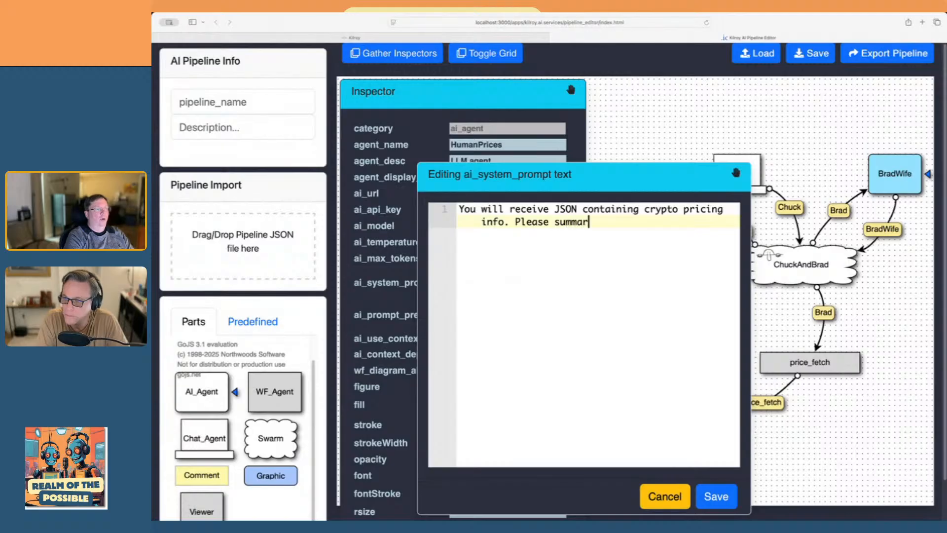
pyautogui.write('ize the da')
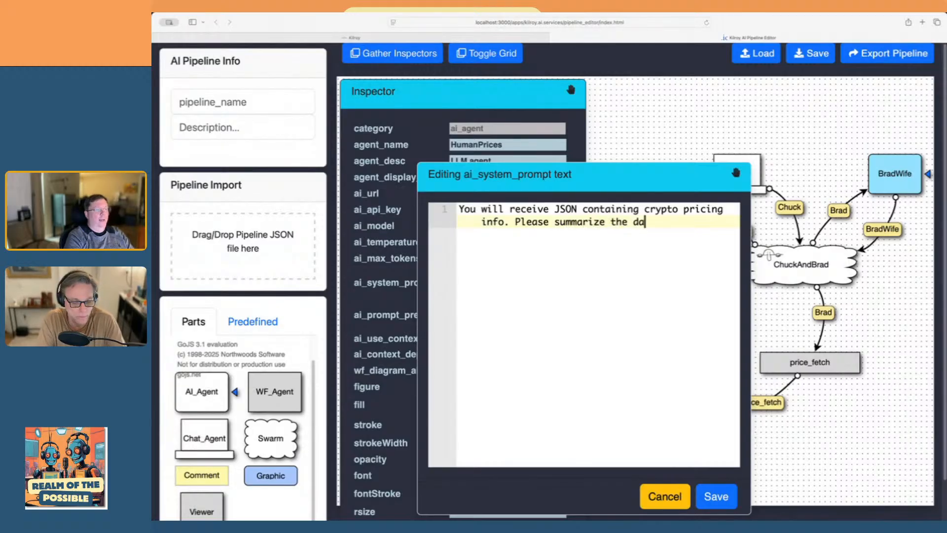
pyautogui.write('ta in human r')
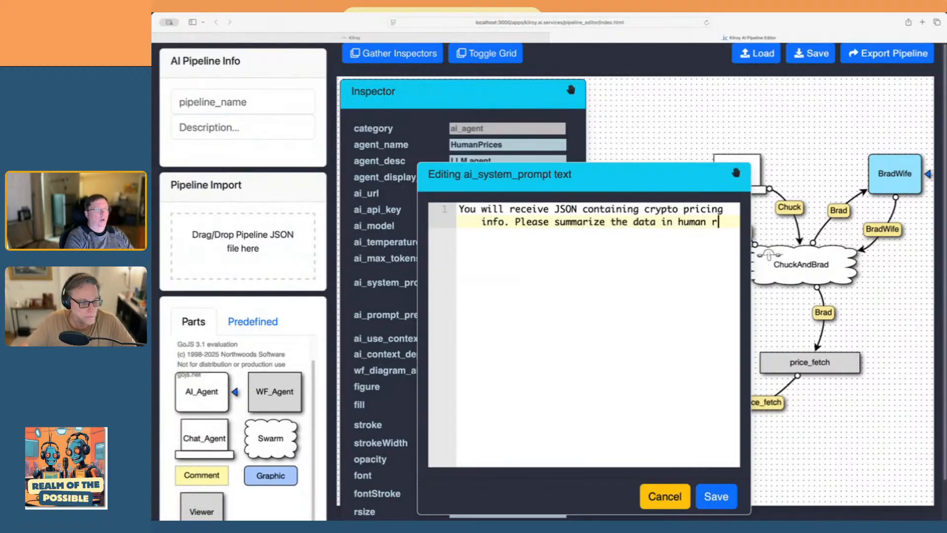
pyautogui.write('eadable ')
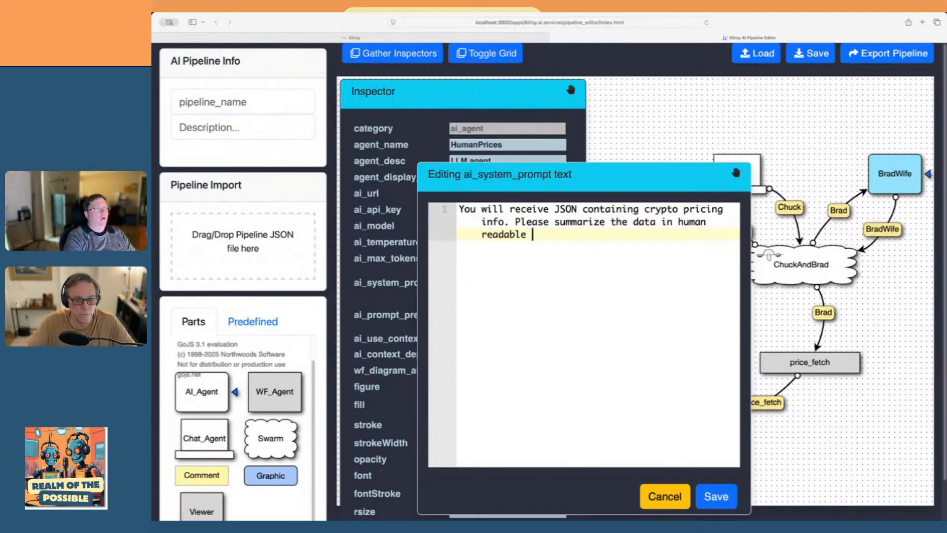
pyautogui.write('markdown format.')
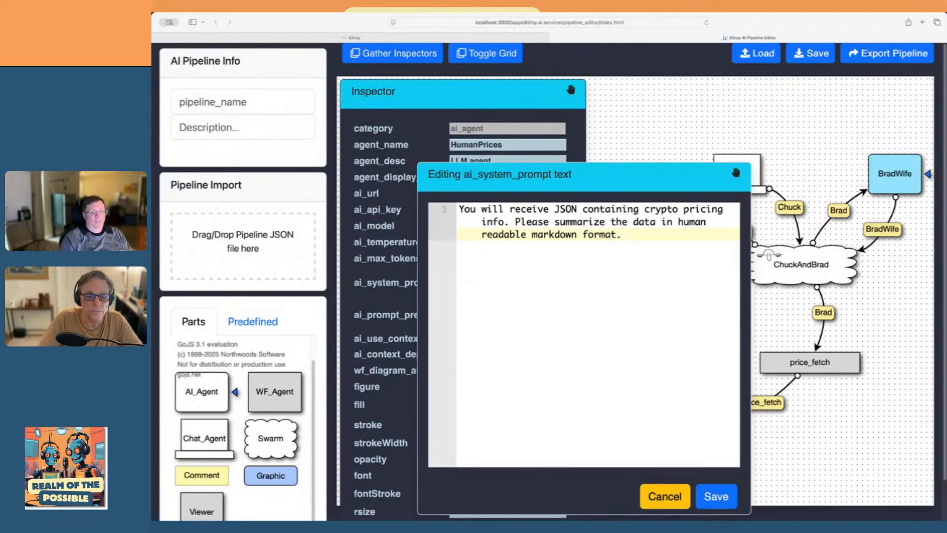
pyautogui.click(717, 496)
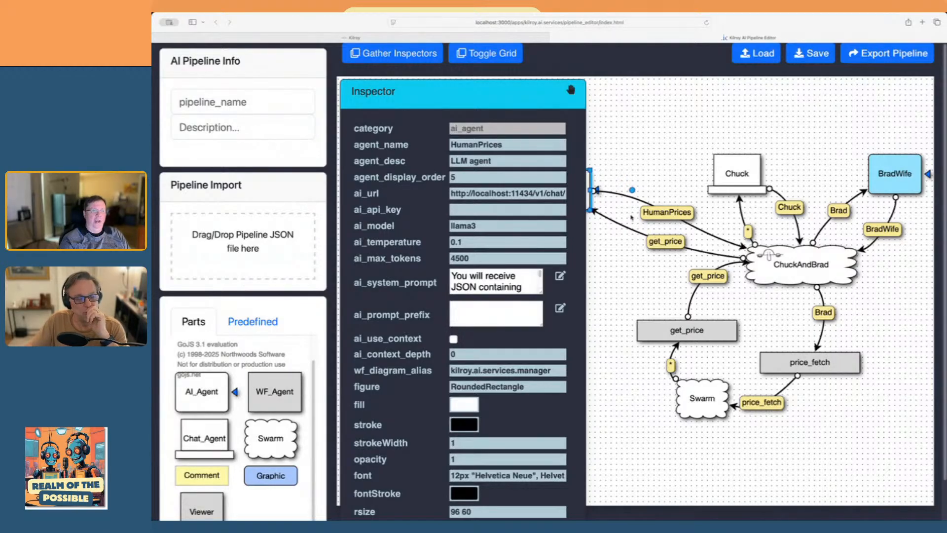
pyautogui.click(633, 178)
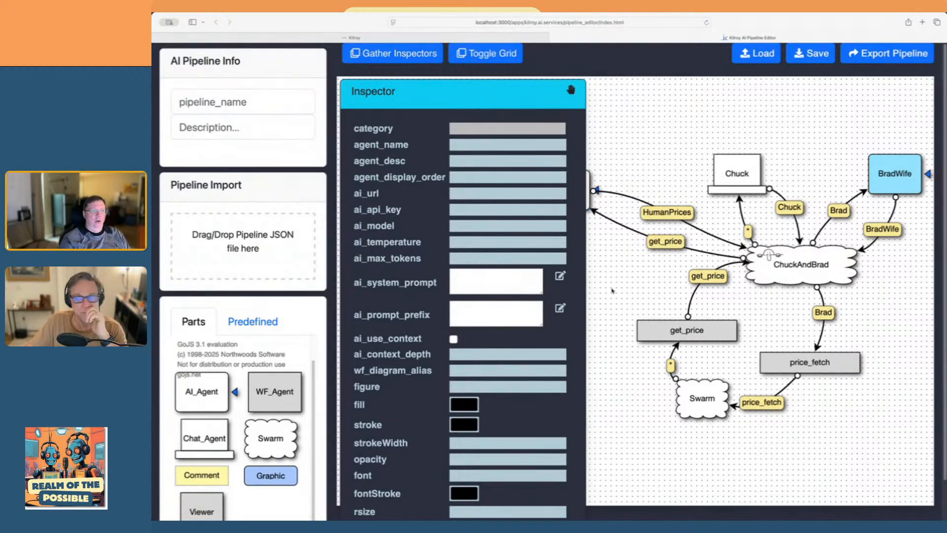
pyautogui.click(621, 223)
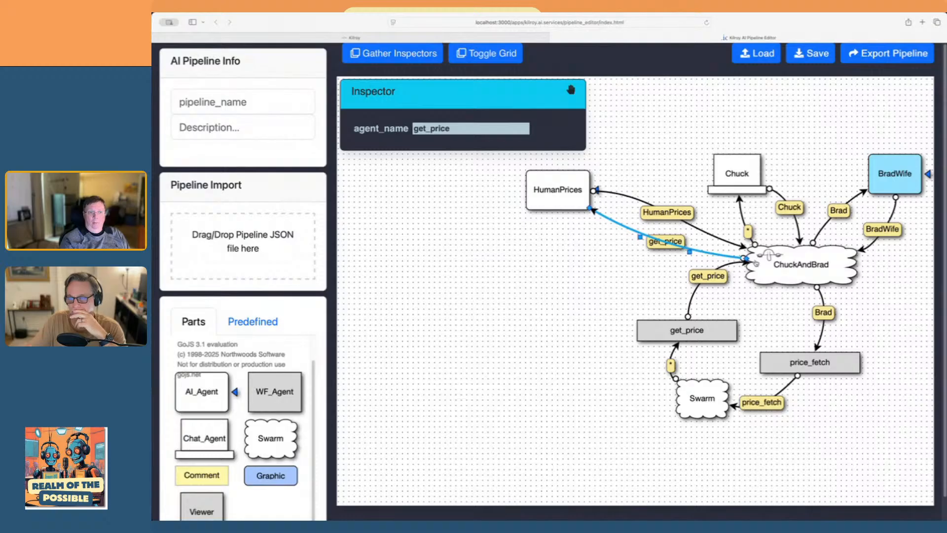
pyautogui.moveTo(756, 263)
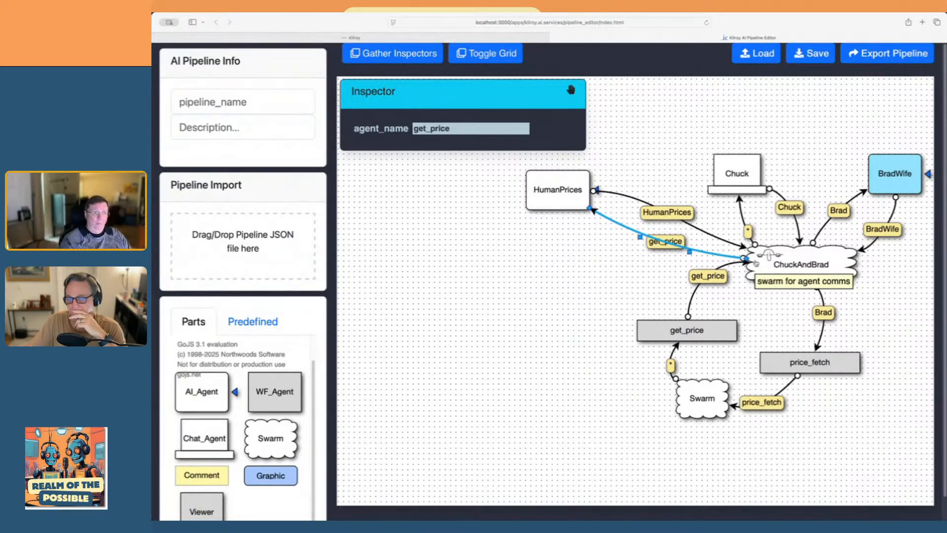
# Export the edited pipeline's JSON from the editor and delete the currently deployed pipeline in Kilroy along with all its agents
pyautogui.click(534, 276)
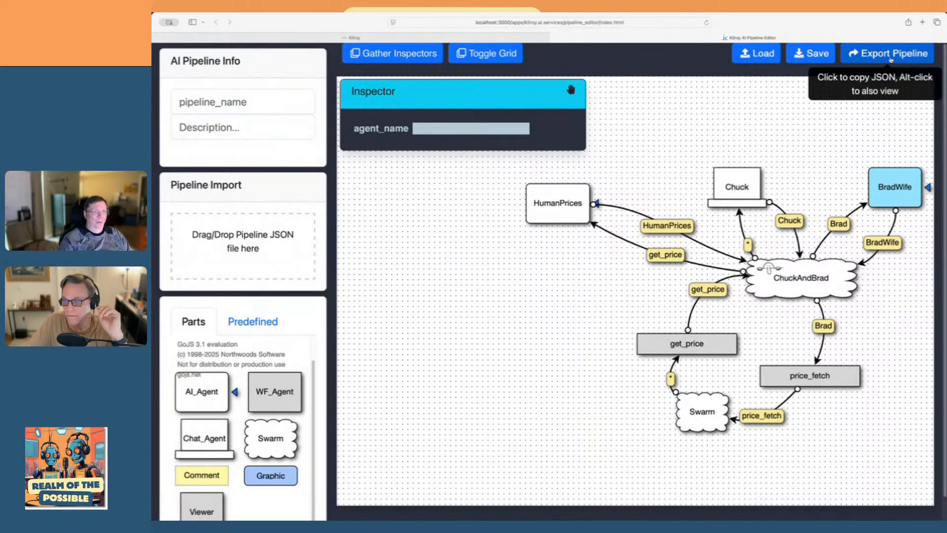
pyautogui.click(305, 40)
pyautogui.scroll(15, 470, 133)
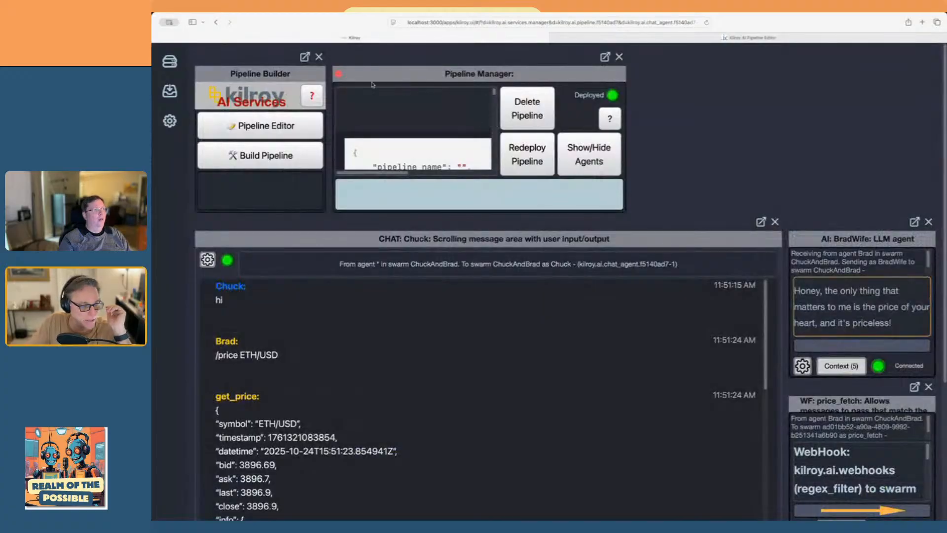
pyautogui.click(527, 108)
pyautogui.click(670, 267)
pyautogui.click(664, 316)
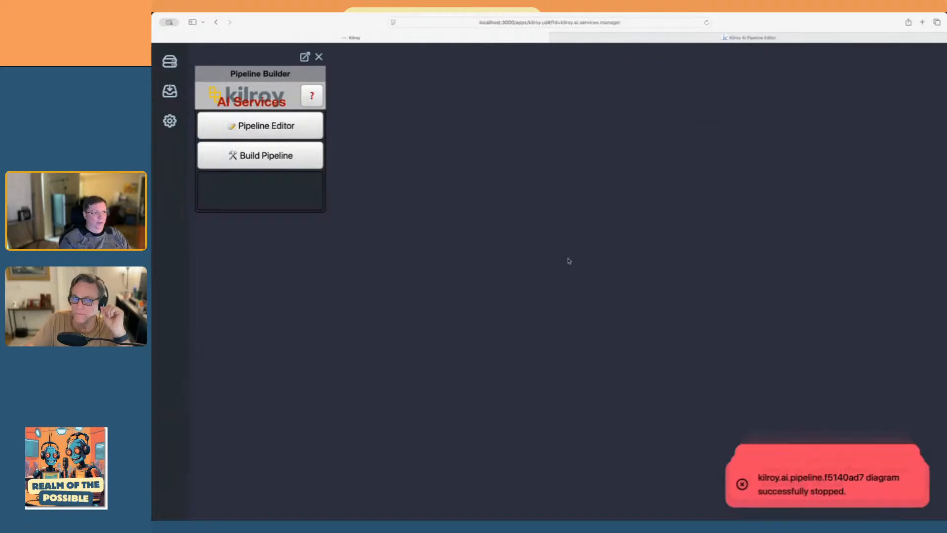
# Build a new pipeline from the exported JSON and check its chat, LLM and WF agents as they connect
pyautogui.click(260, 155)
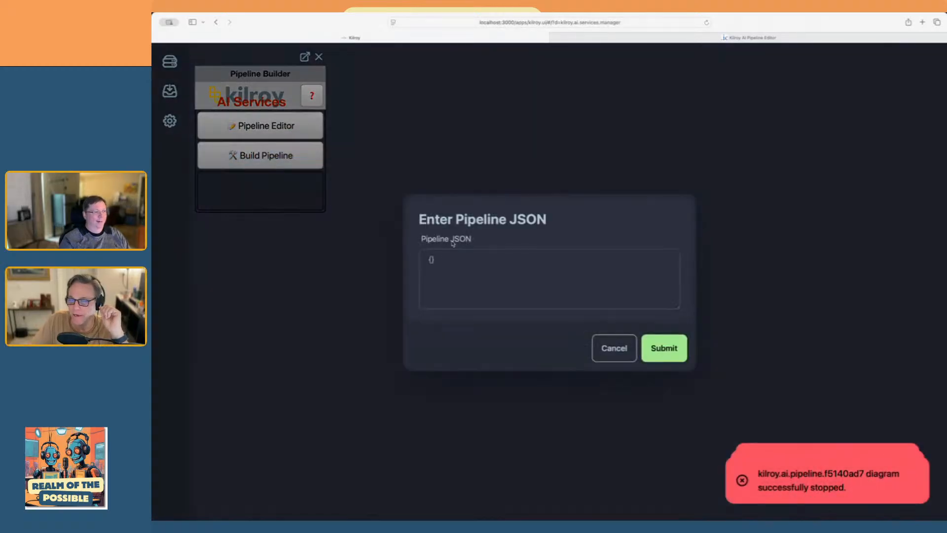
pyautogui.rightClick(476, 268)
pyautogui.click(487, 287)
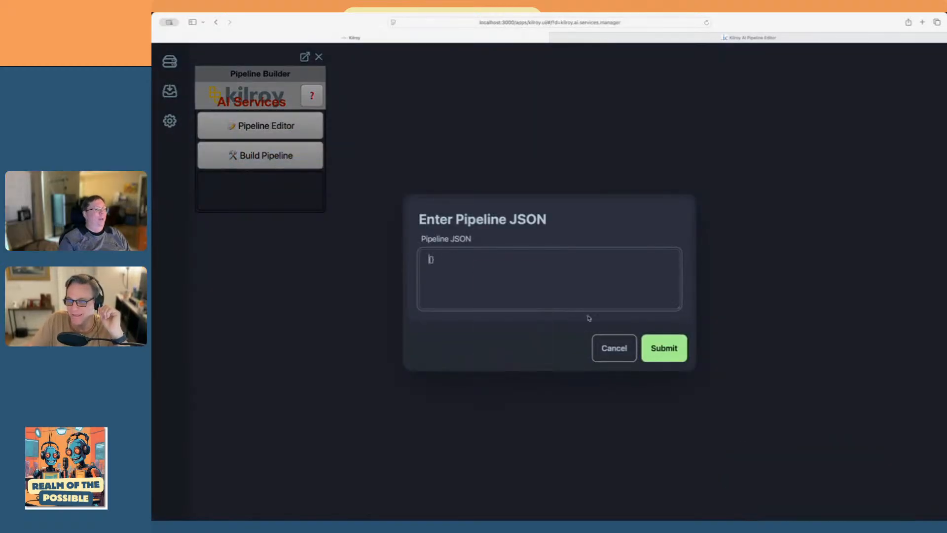
pyautogui.click(665, 349)
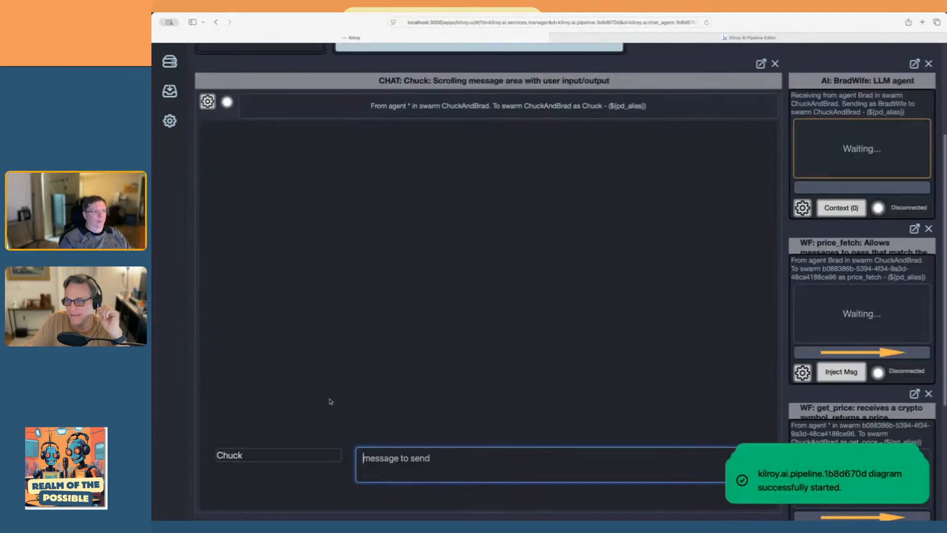
pyautogui.scroll(-3, 837, 89)
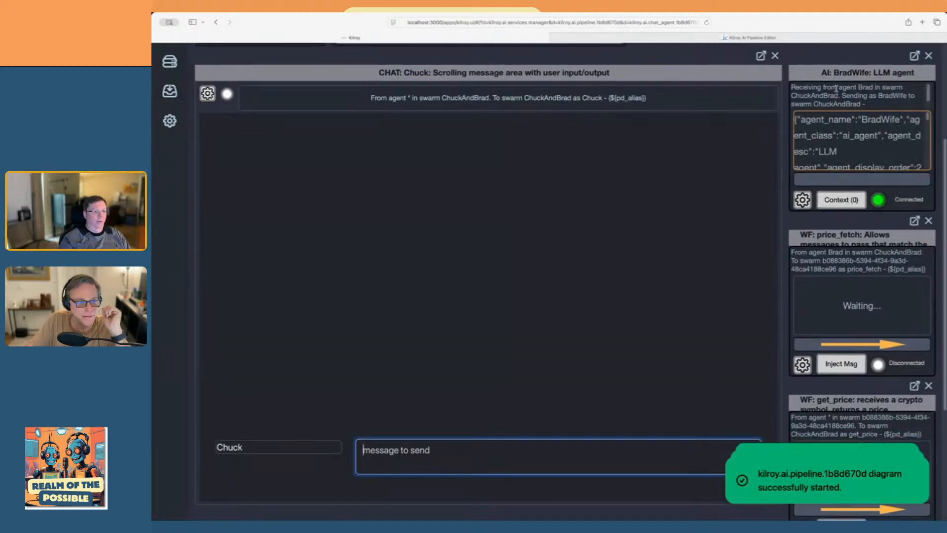
pyautogui.scroll(-2, 838, 89)
pyautogui.scroll(4, 602, 364)
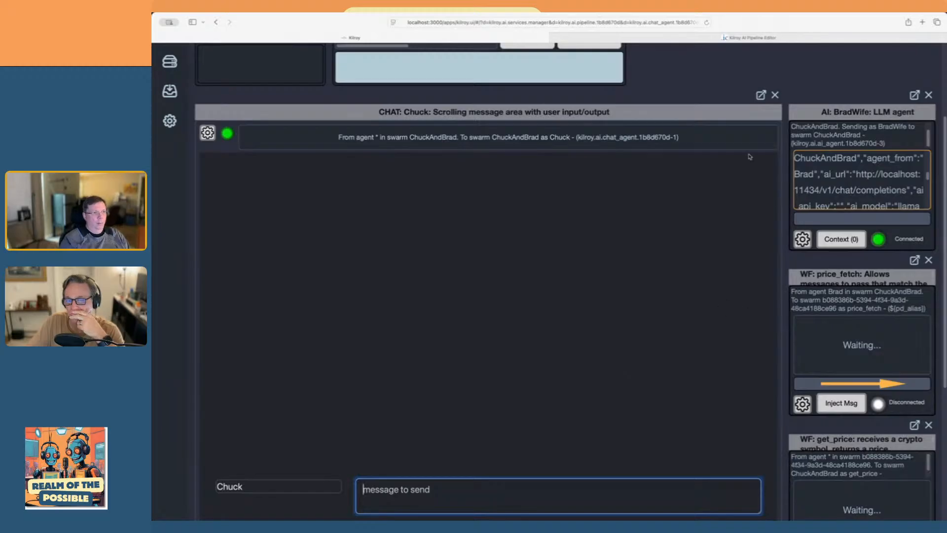
# Shrink the page view and close the Pipeline Builder and Pipeline Manager so the chat and all four other agents fit together
pyautogui.click(824, 79)
pyautogui.press('super+minus')
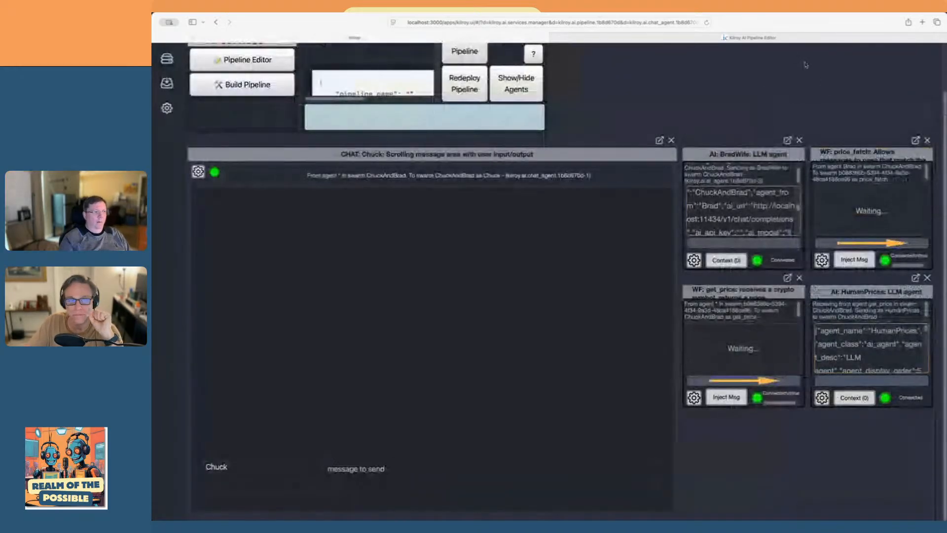
pyautogui.scroll(2, 742, 85)
pyautogui.click(291, 55)
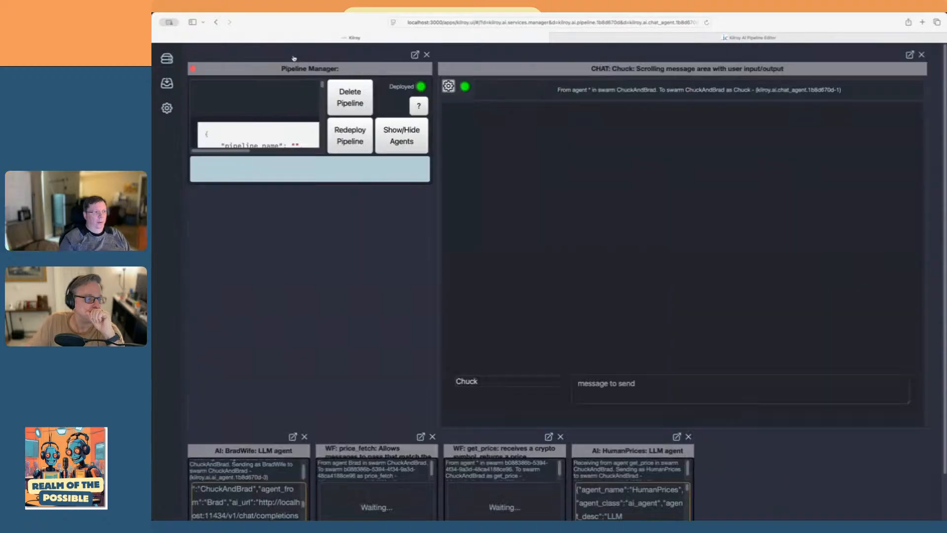
pyautogui.click(427, 54)
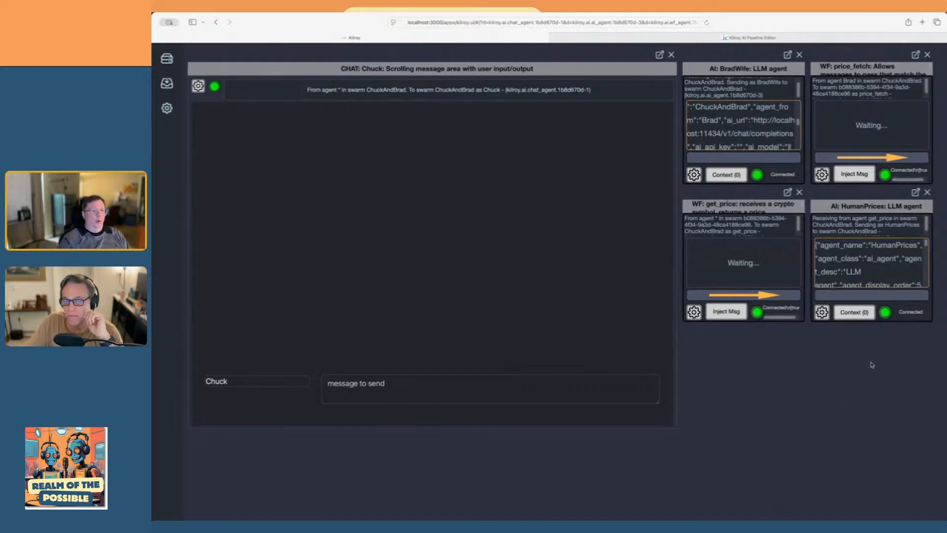
# Check the HumanPrices agent's settings and links in the pipeline editor, and return to the running chat
pyautogui.click(659, 39)
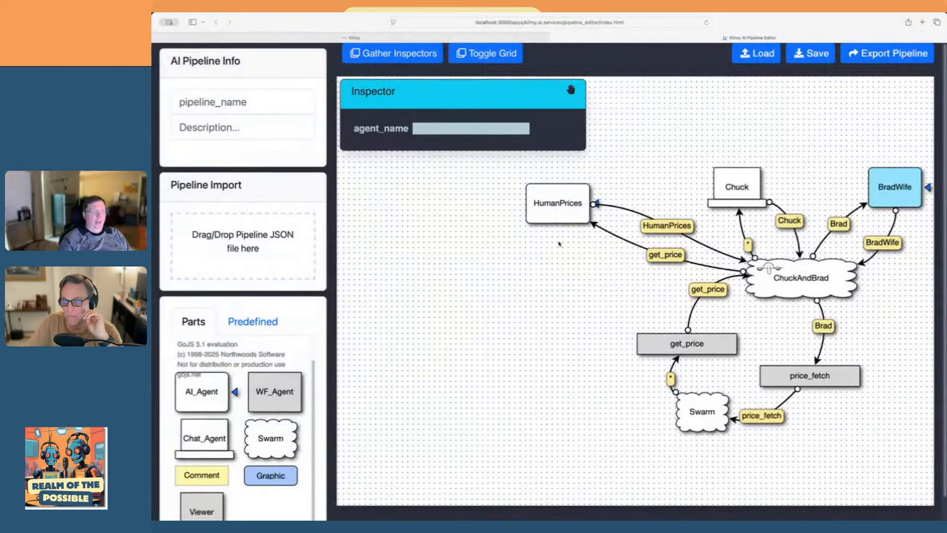
pyautogui.click(564, 218)
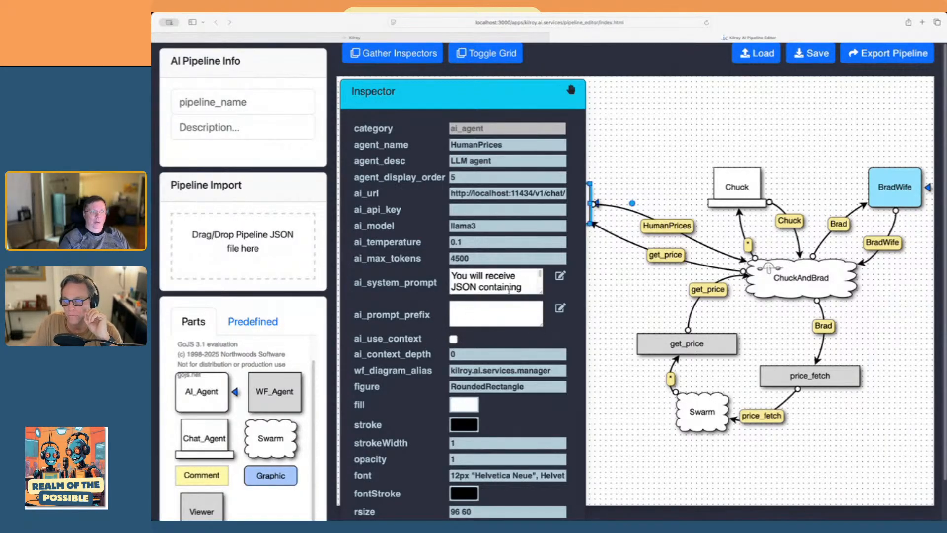
pyautogui.click(611, 314)
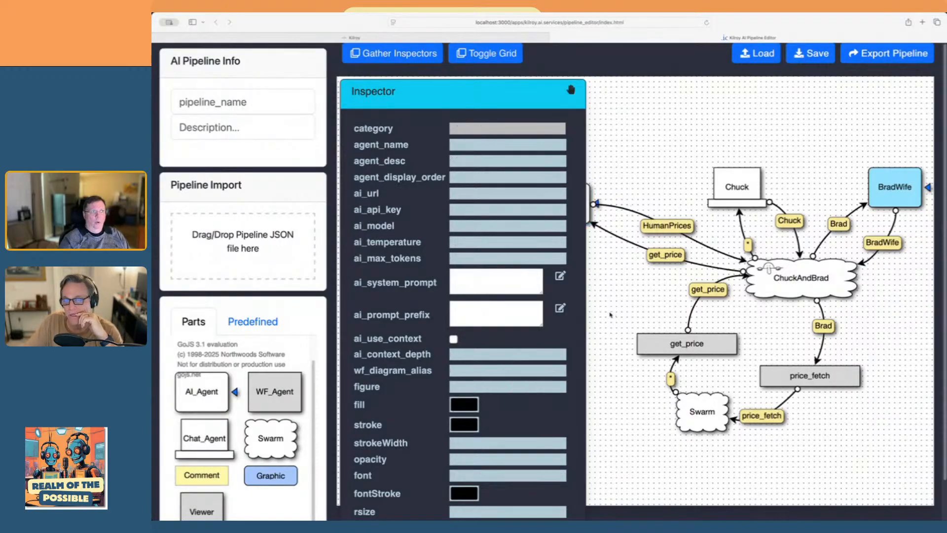
pyautogui.click(380, 41)
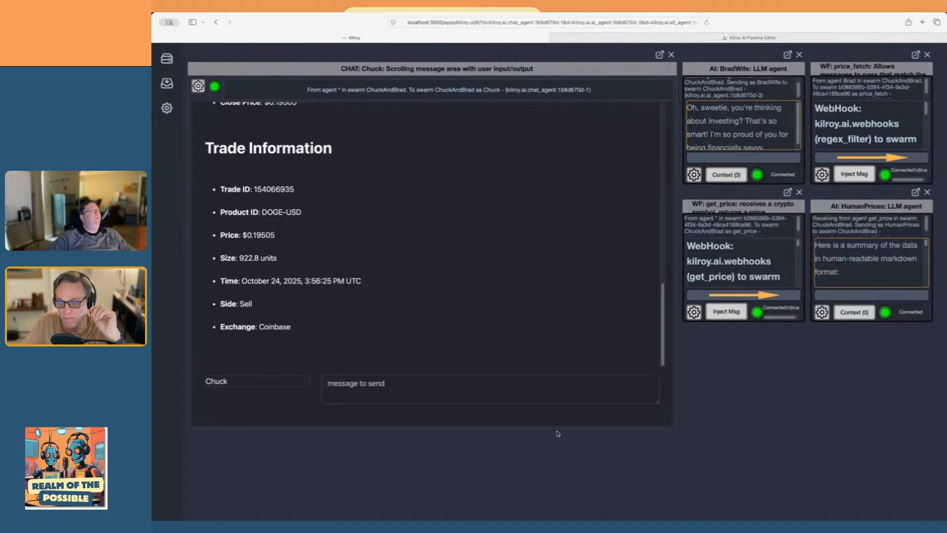
# Examine the HumanPrices summary of the DOGE/USD price data in Chuck's chat and revisit the pipeline diagram
pyautogui.scroll(3, 486, 250)
pyautogui.scroll(5, 485, 251)
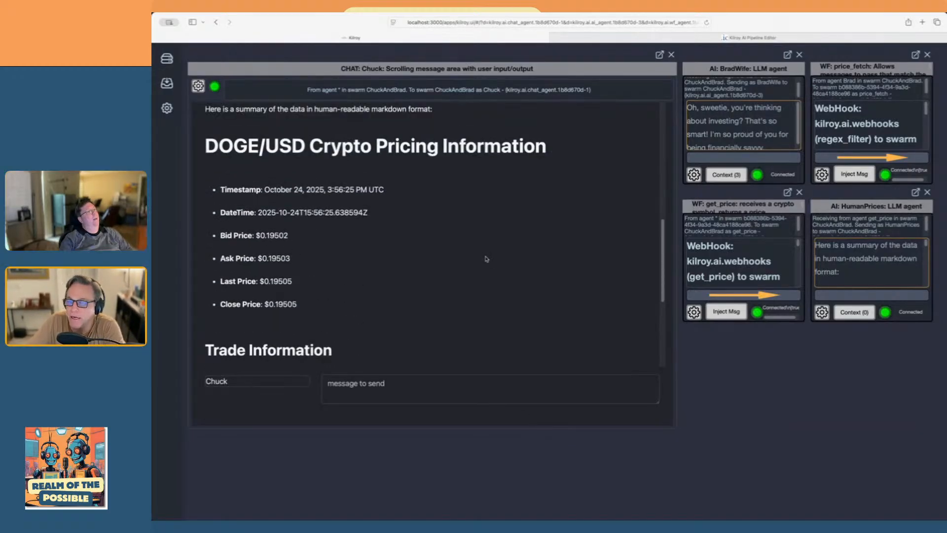
pyautogui.scroll(1, 486, 259)
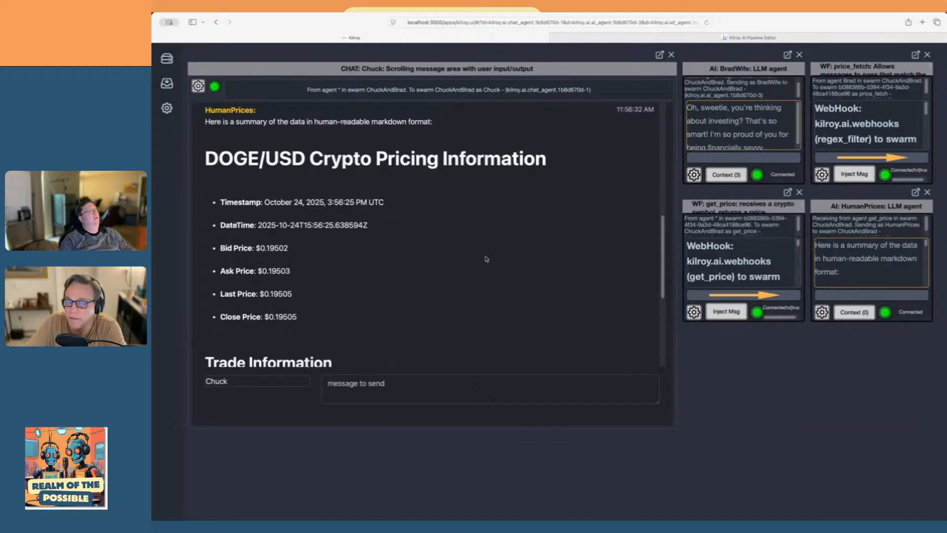
pyautogui.scroll(-2, 486, 259)
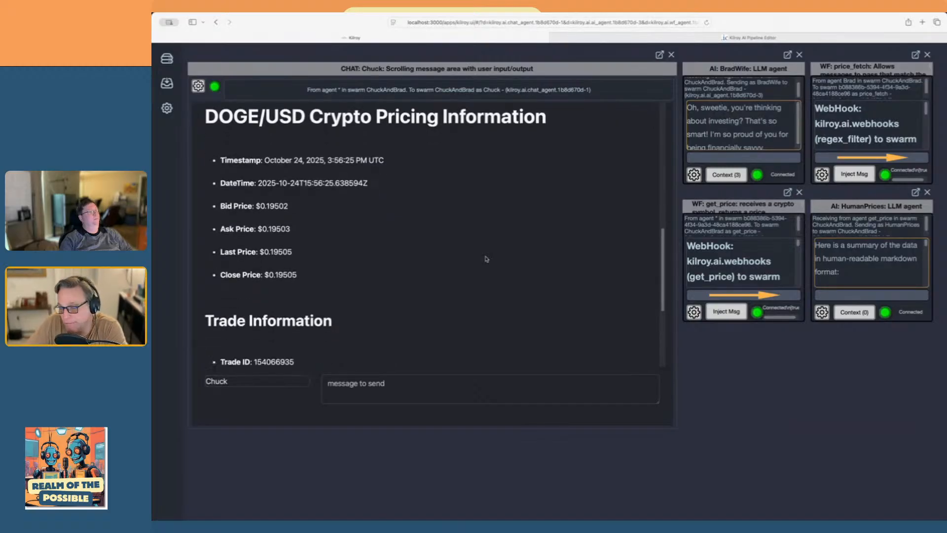
pyautogui.scroll(-6, 485, 259)
pyautogui.scroll(-2, 486, 259)
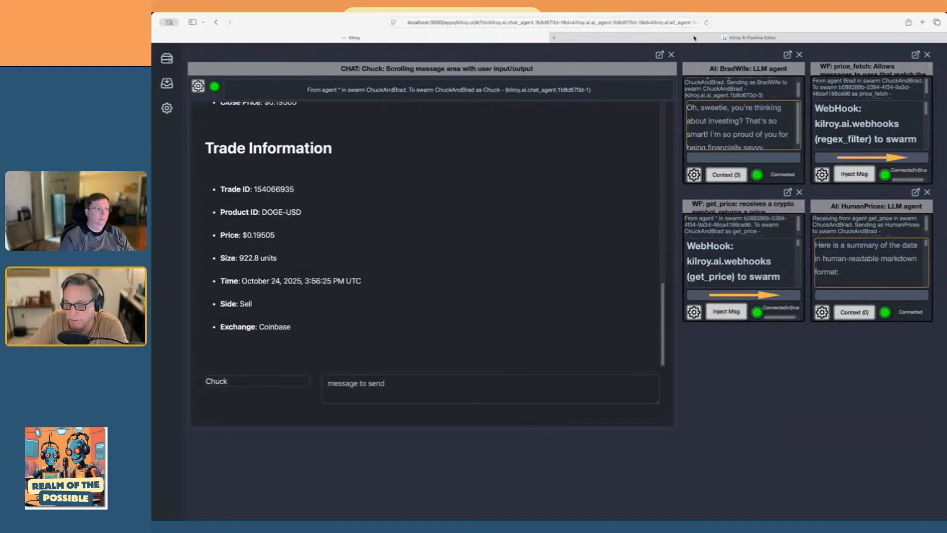
pyautogui.click(645, 38)
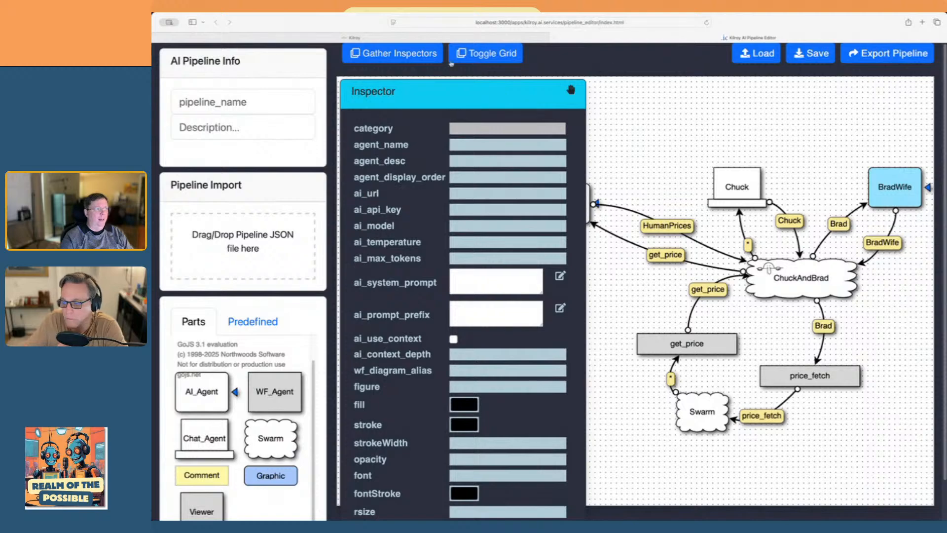
pyautogui.click(370, 37)
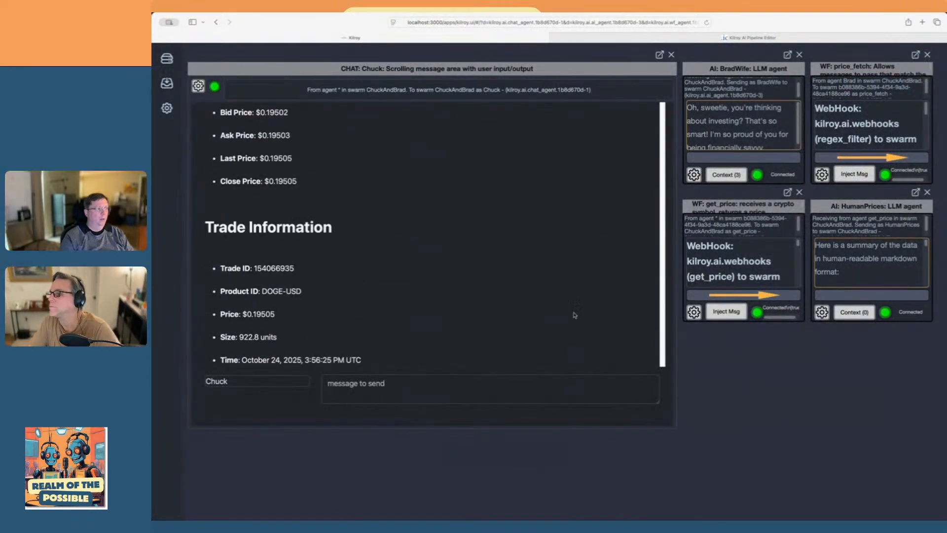
# Reopen the unnamed pipeline's Pipeline Manager, terminate and delete all its agents, and close the manager
pyautogui.click(167, 58)
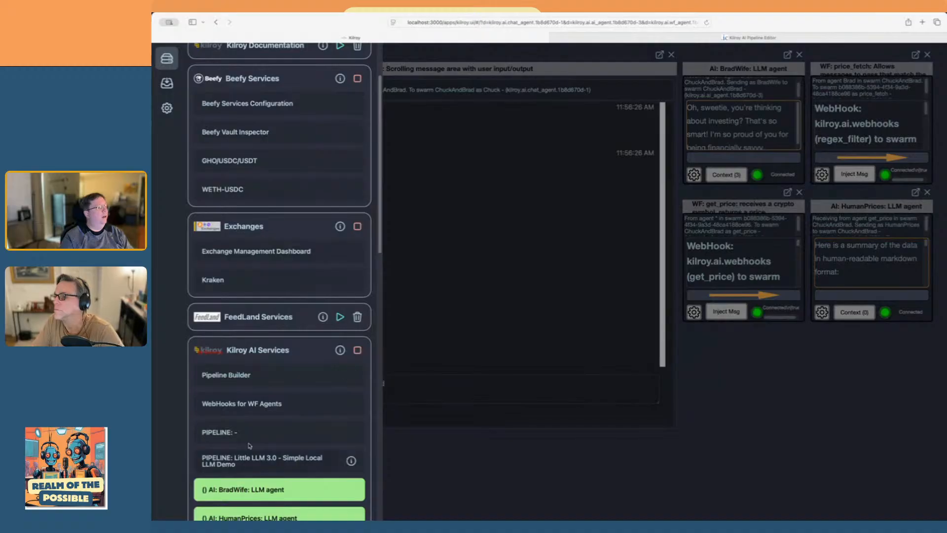
pyautogui.click(346, 432)
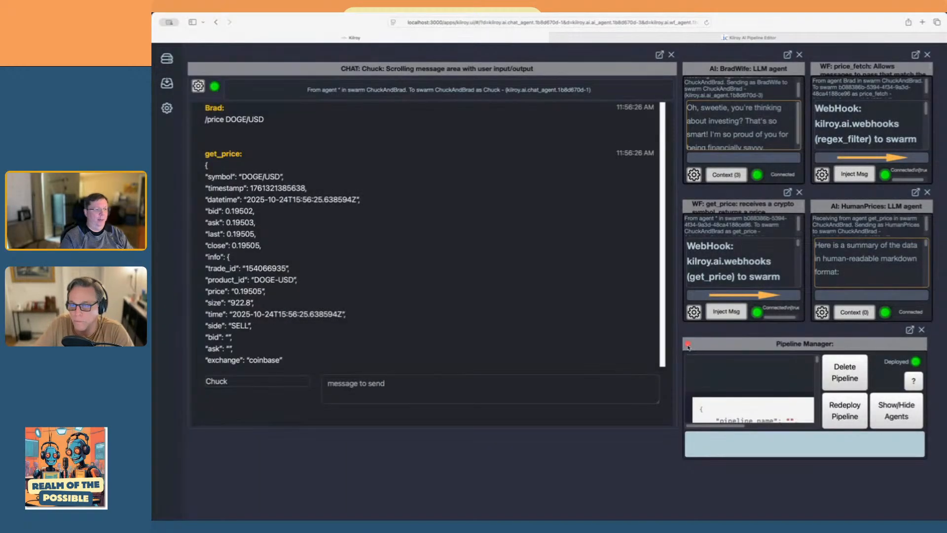
pyautogui.click(688, 344)
pyautogui.click(650, 269)
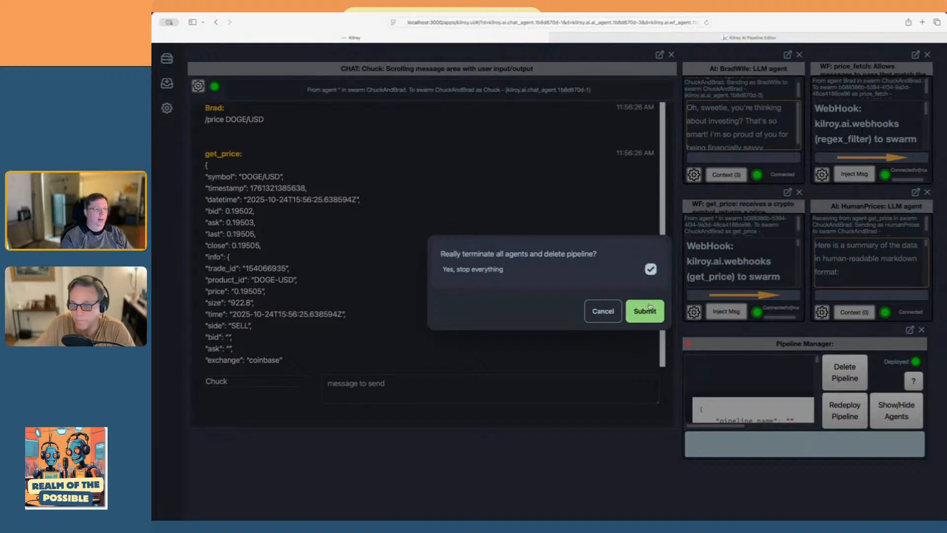
pyautogui.click(596, 313)
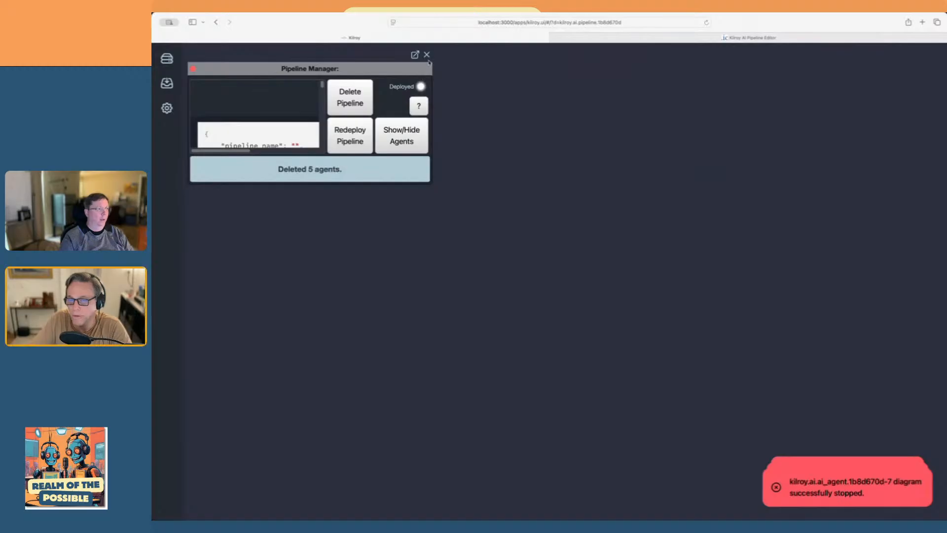
pyautogui.click(427, 56)
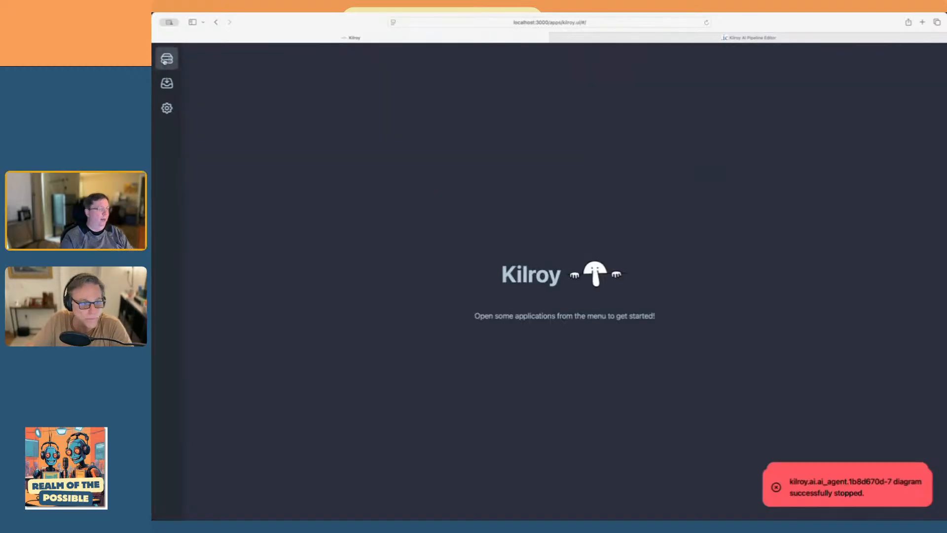
# Open a fresh Pipeline Editor from the Pipeline Builder and import the KilroyTechBot Testing pipeline JSON file
pyautogui.click(166, 59)
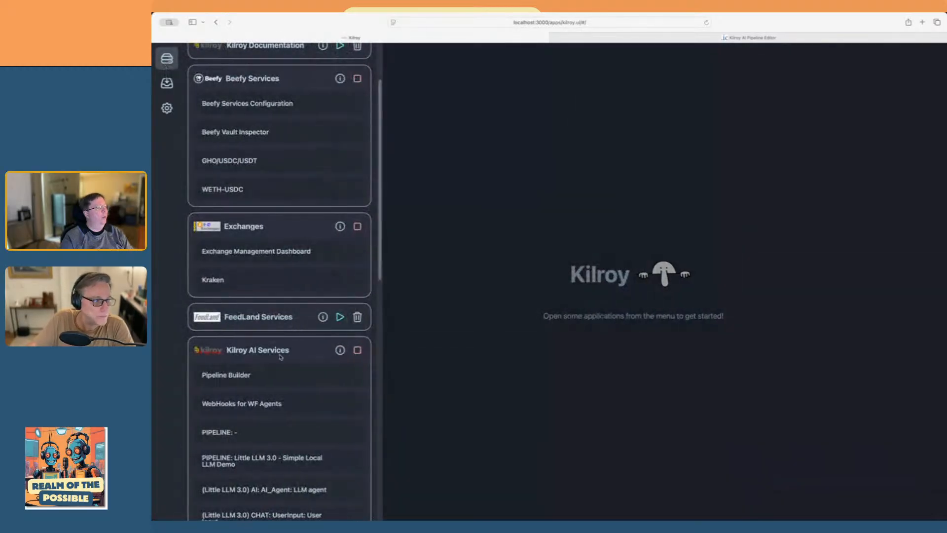
pyautogui.click(262, 376)
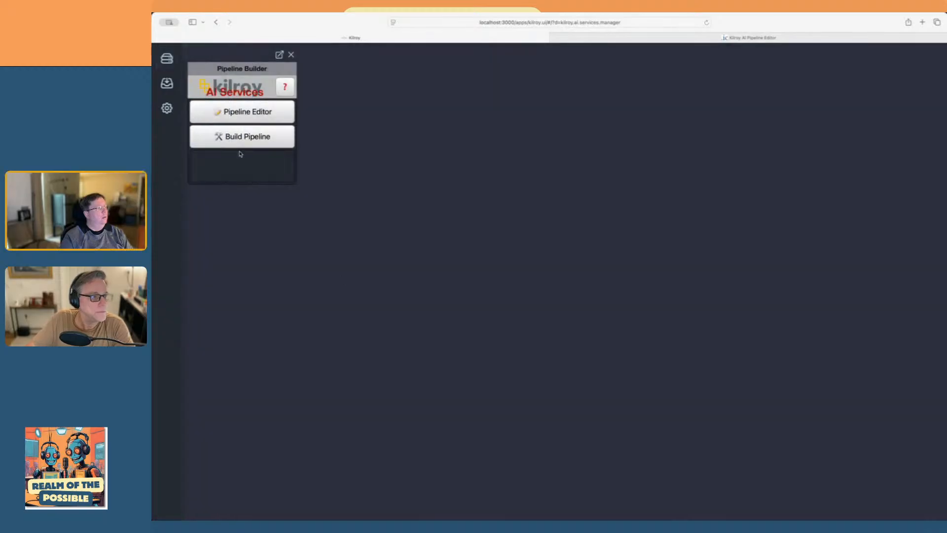
pyautogui.click(248, 113)
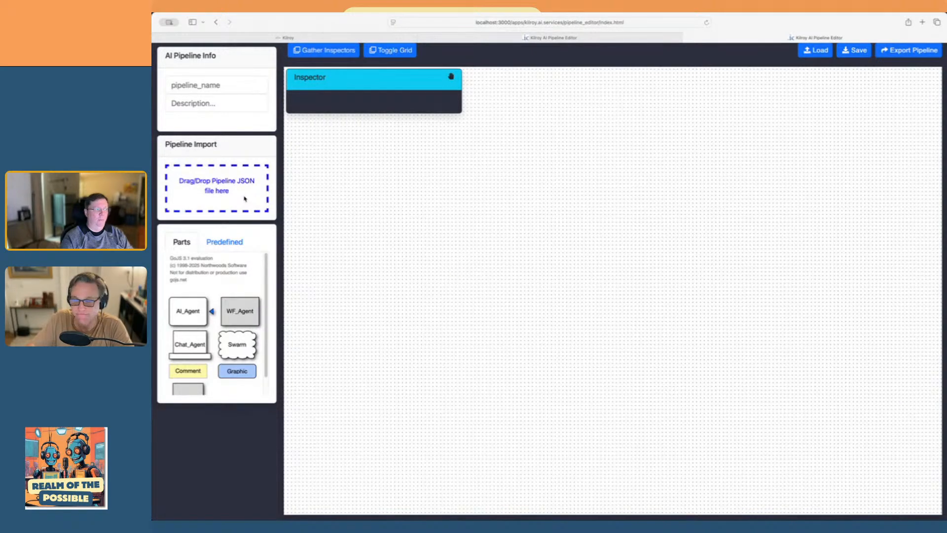
pyautogui.moveTo(244, 199); pyautogui.dragTo(245, 199)
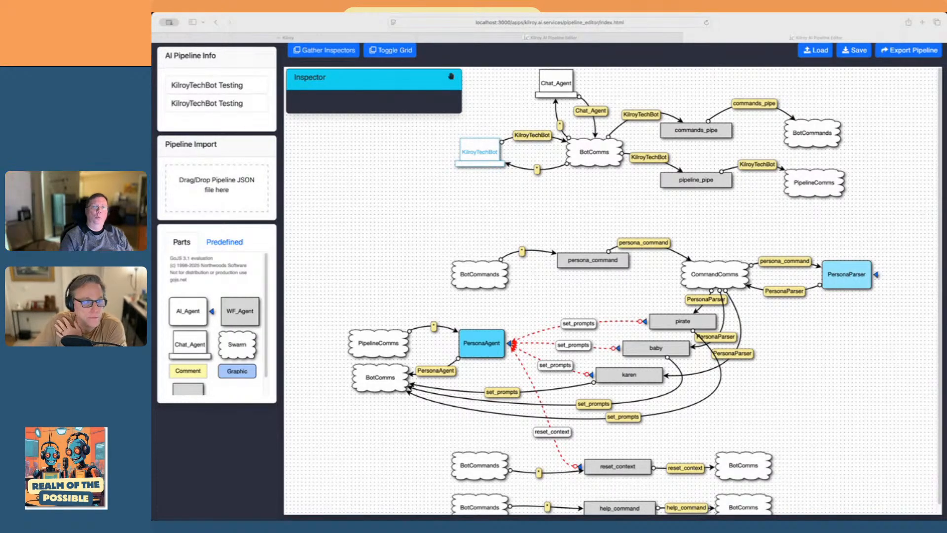
# Examine the KilroyTechBot diagram's chat agents, BotComms swarm, and commands_pipe and pipeline_pipe routes up close
pyautogui.click(368, 215)
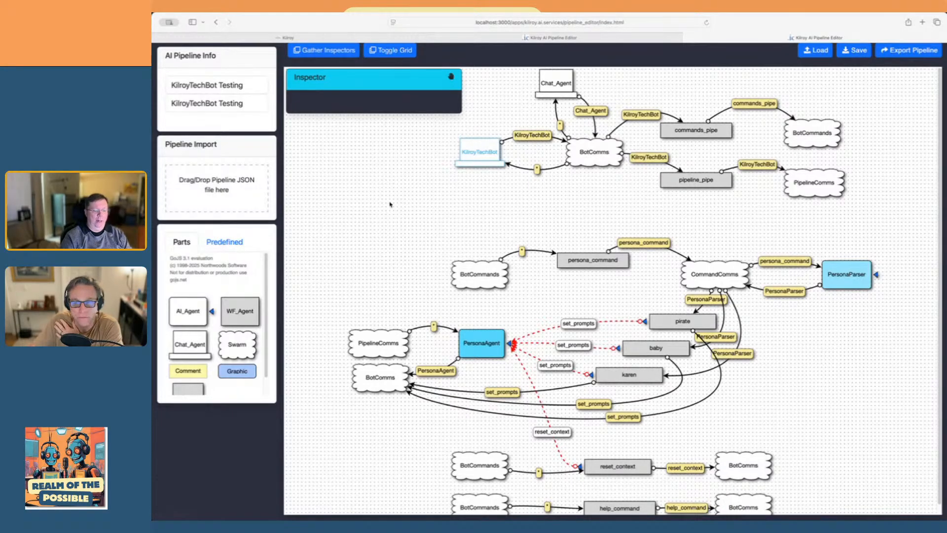
pyautogui.scroll(5, 390, 204)
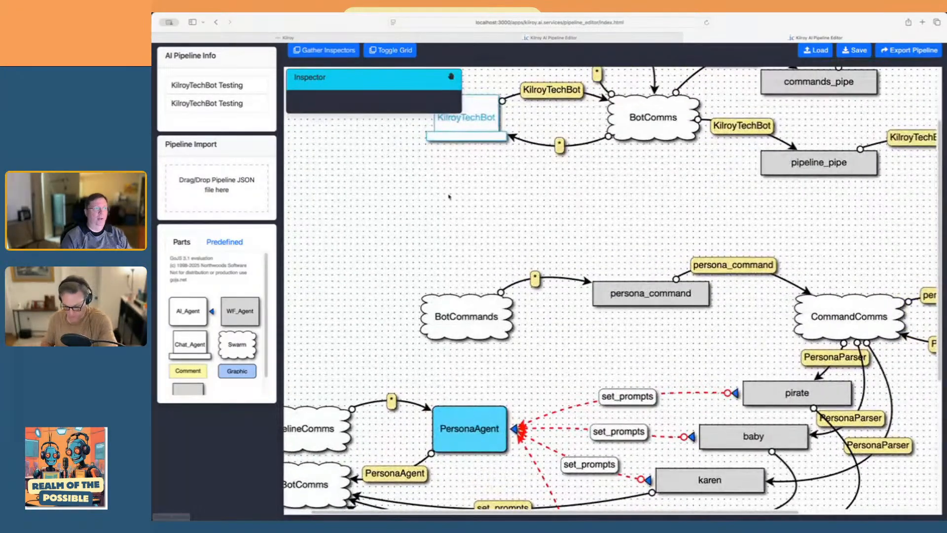
pyautogui.scroll(4, 449, 196)
pyautogui.hscroll(5, 406, 334)
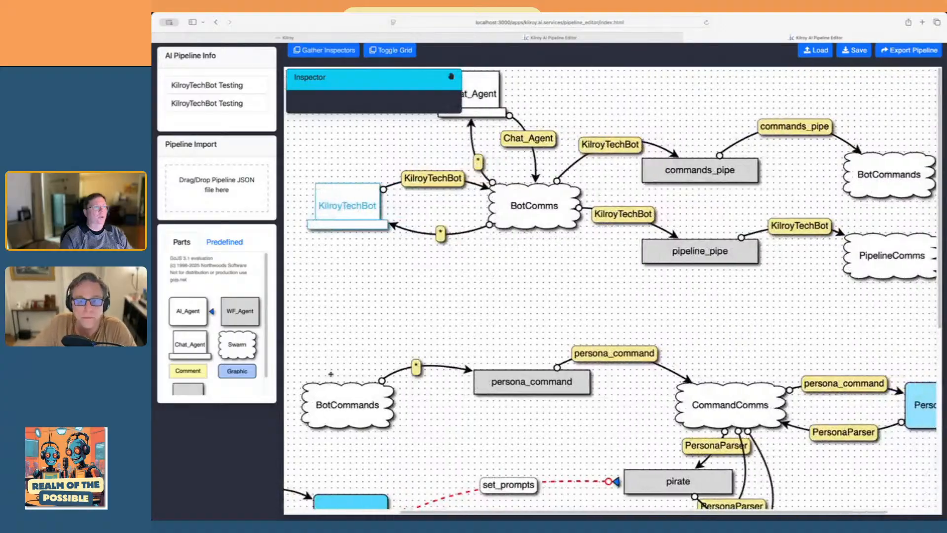
pyautogui.hscroll(-1, 329, 373)
pyautogui.hscroll(-1, 600, 105)
pyautogui.hscroll(1, 600, 106)
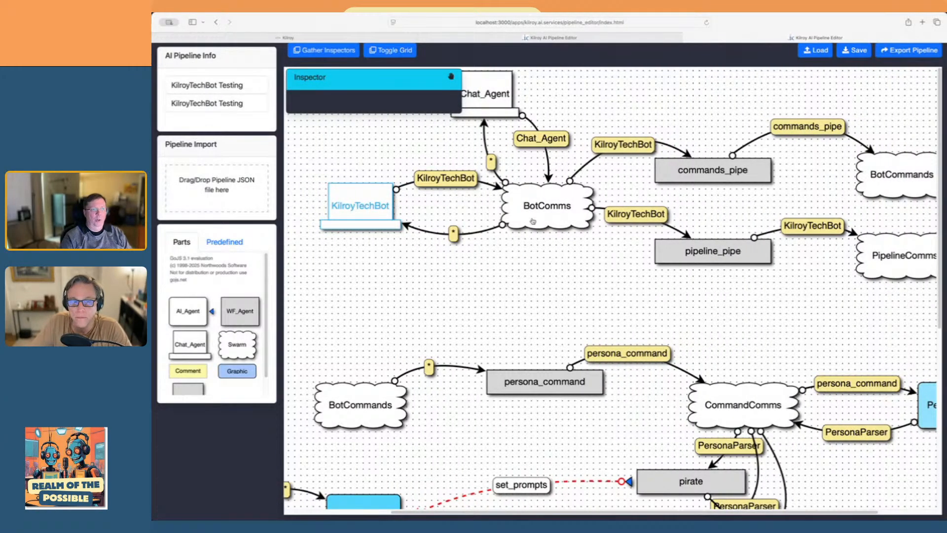
pyautogui.hscroll(3, 529, 281)
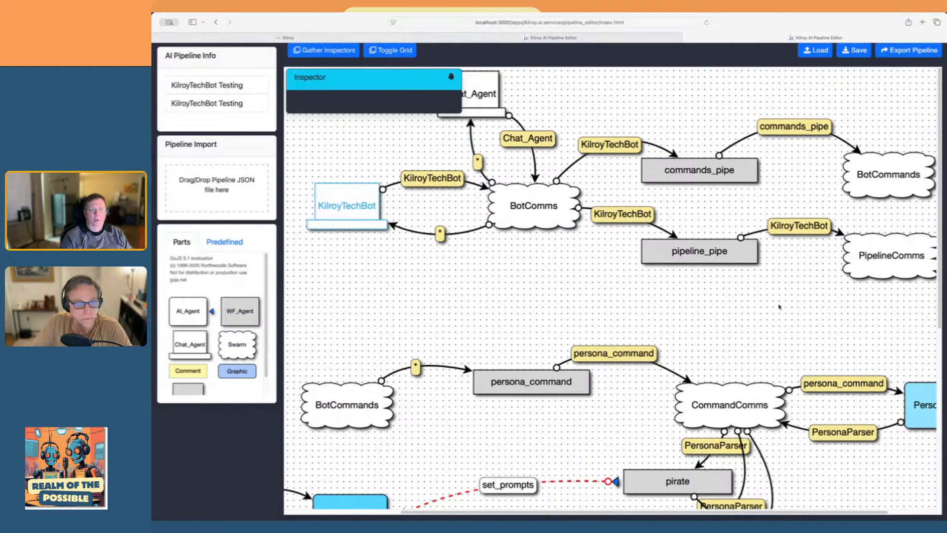
# Review the wf_webhook_args JSON of the commands_pipe and pipeline_pipe agents, cancelling each editor, and clear the selection
pyautogui.click(658, 176)
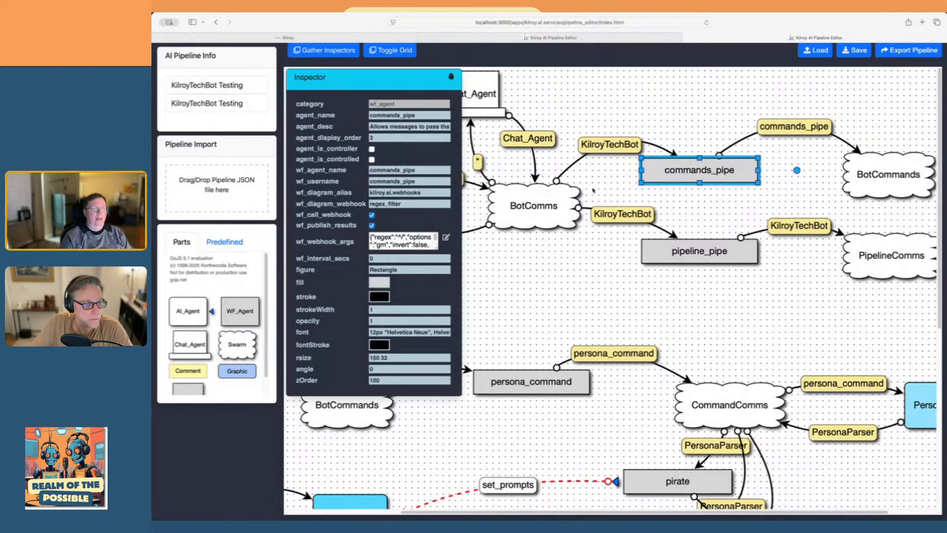
pyautogui.click(447, 239)
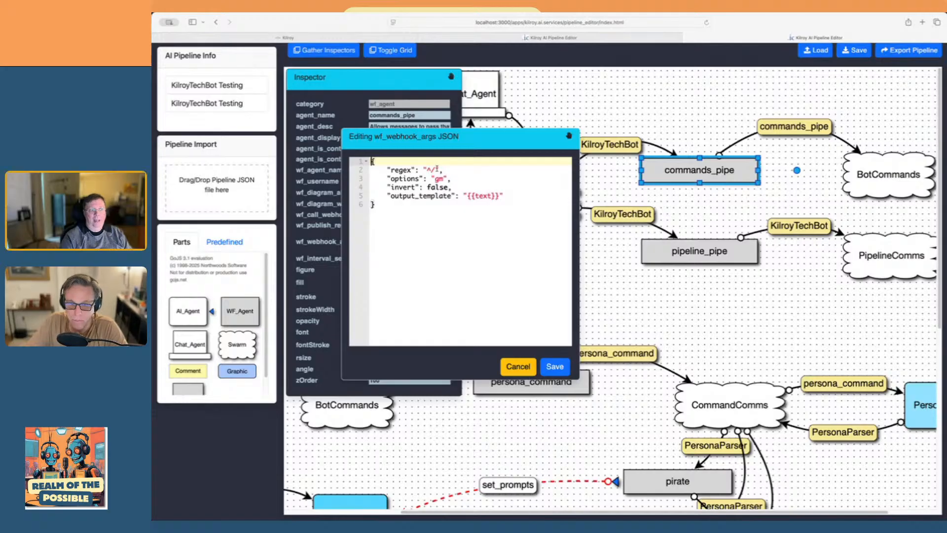
pyautogui.click(518, 366)
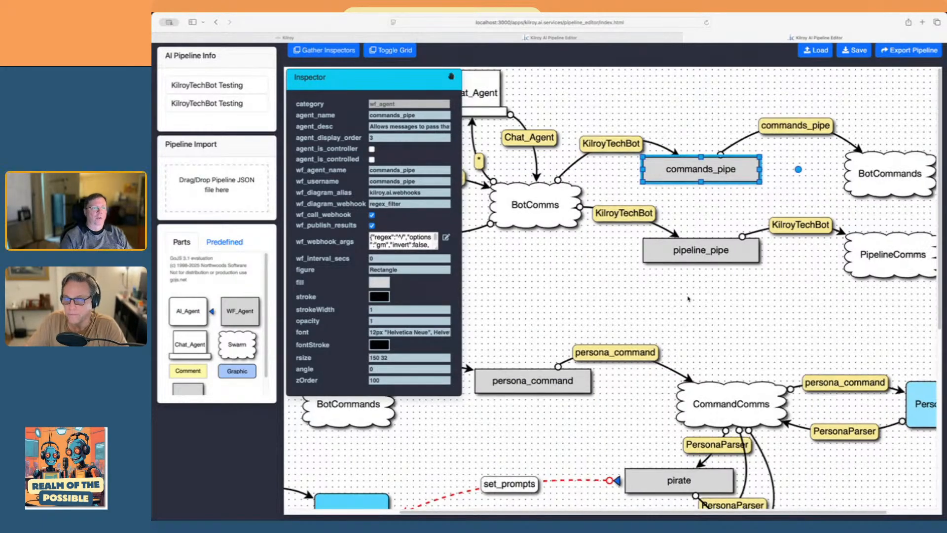
pyautogui.click(664, 261)
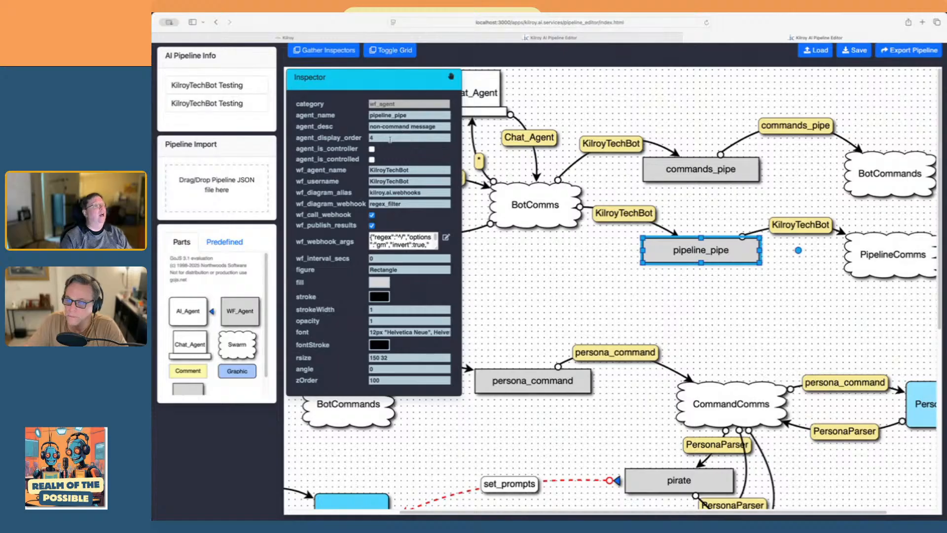
pyautogui.click(446, 238)
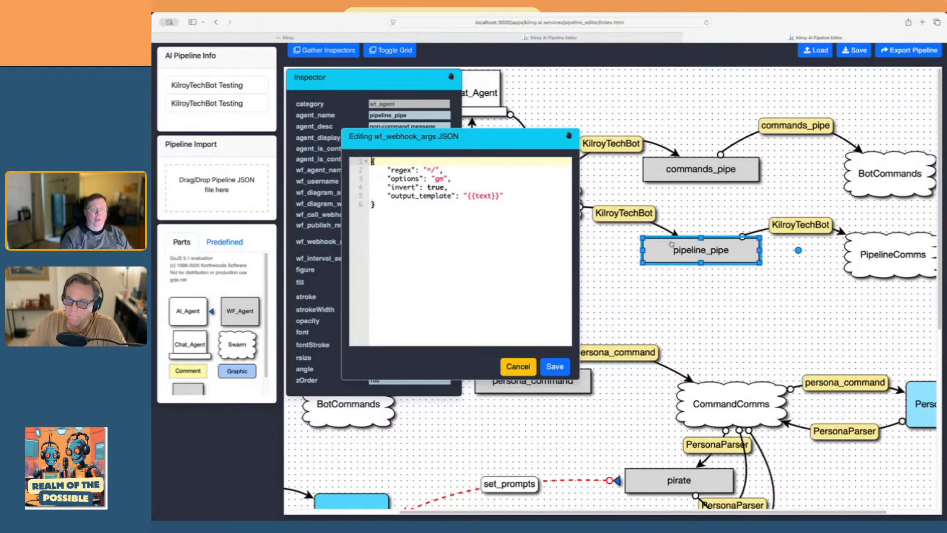
pyautogui.click(508, 366)
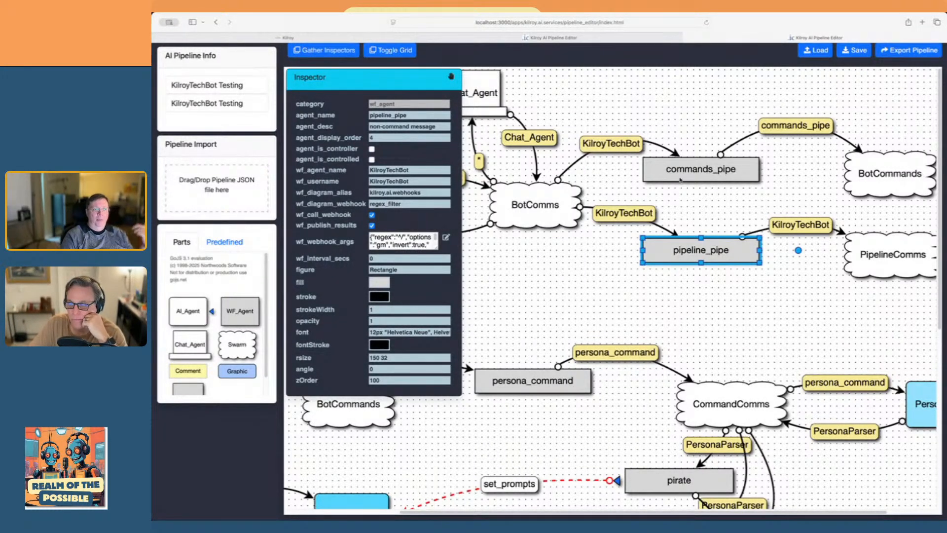
pyautogui.moveTo(697, 181)
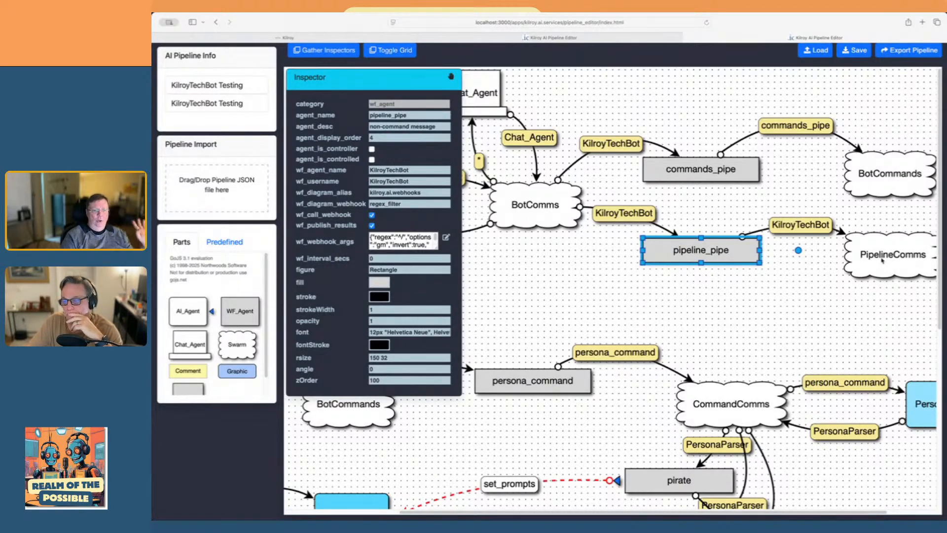
pyautogui.click(576, 296)
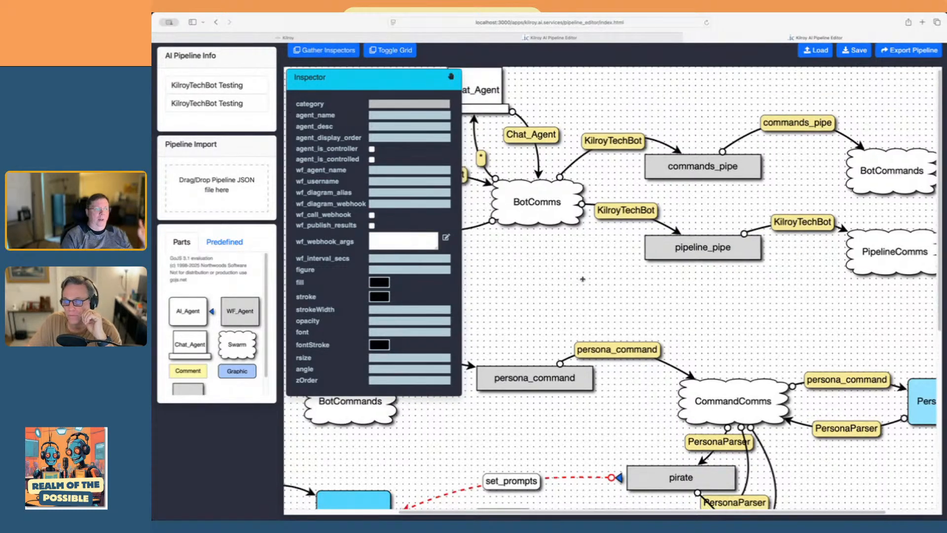
# Examine the persona command section of the diagram and read the PersonaParser agent's ai_system_prompt, cancelling the editor
pyautogui.scroll(-5, 580, 282)
pyautogui.hscroll(-2, 564, 319)
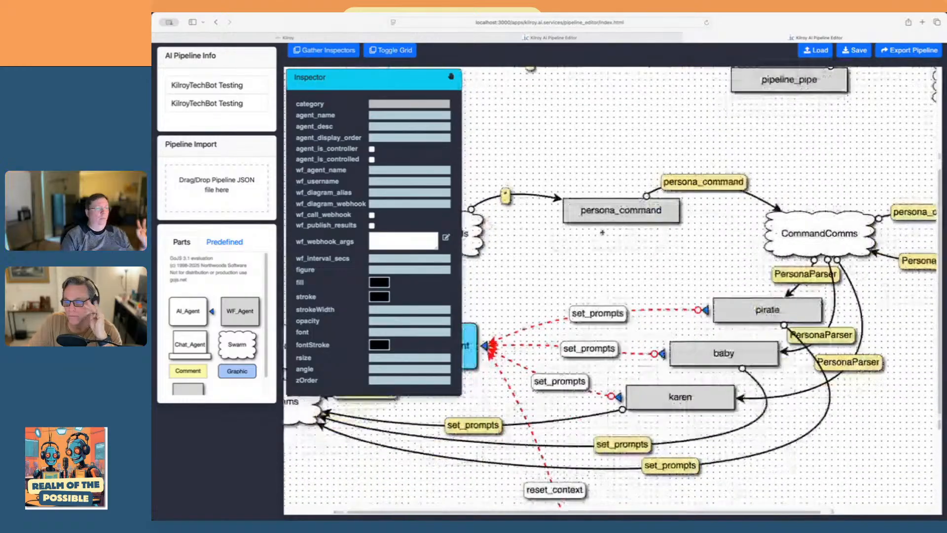
pyautogui.scroll(-4, 601, 236)
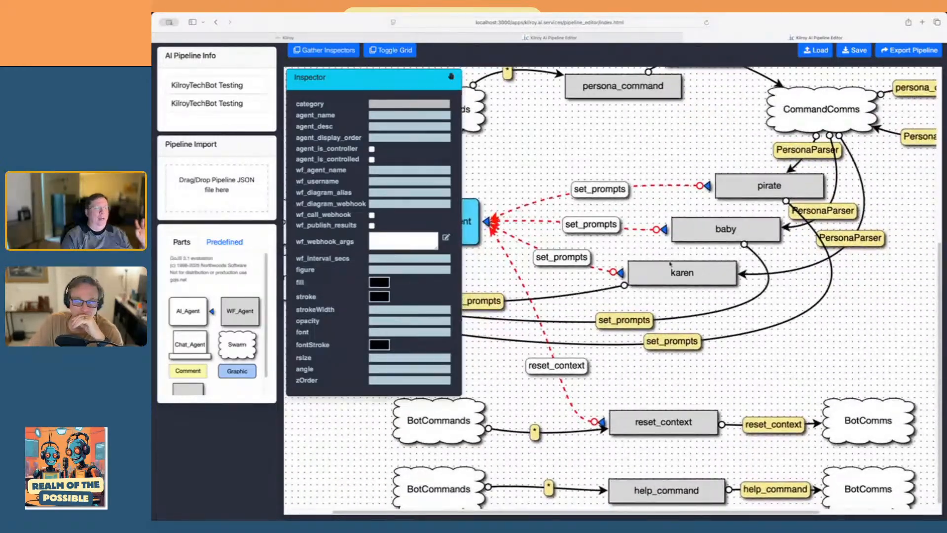
pyautogui.hscroll(-2, 592, 333)
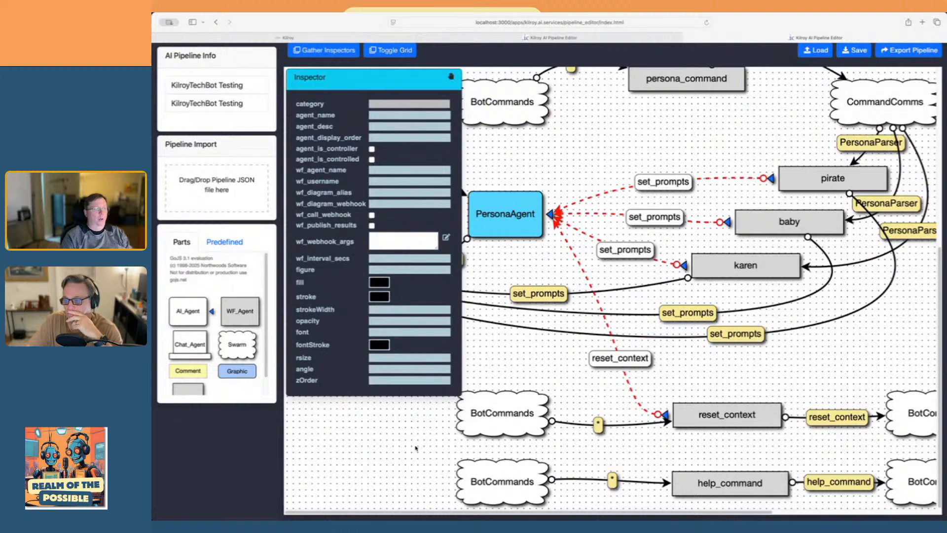
pyautogui.scroll(-4, 417, 448)
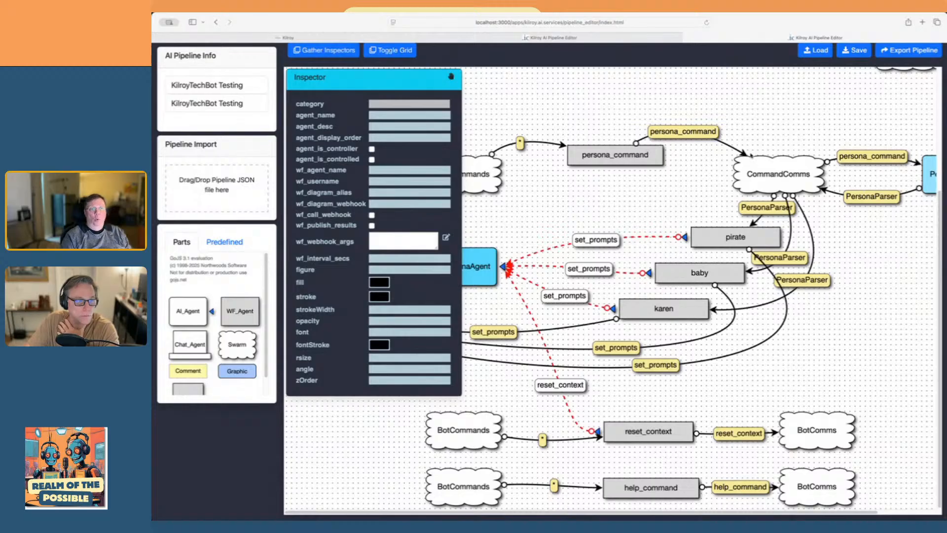
pyautogui.moveTo(869, 238); pyautogui.dragTo(754, 240)
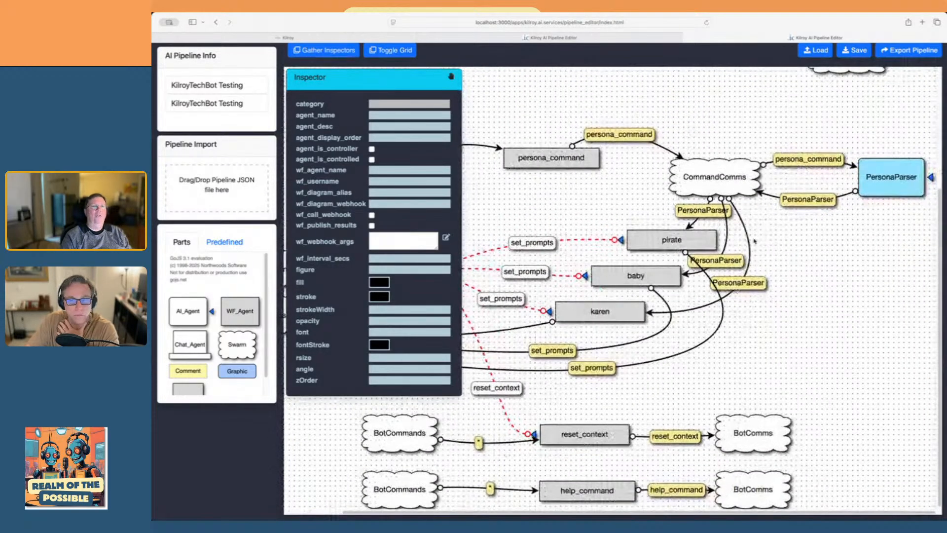
pyautogui.click(867, 167)
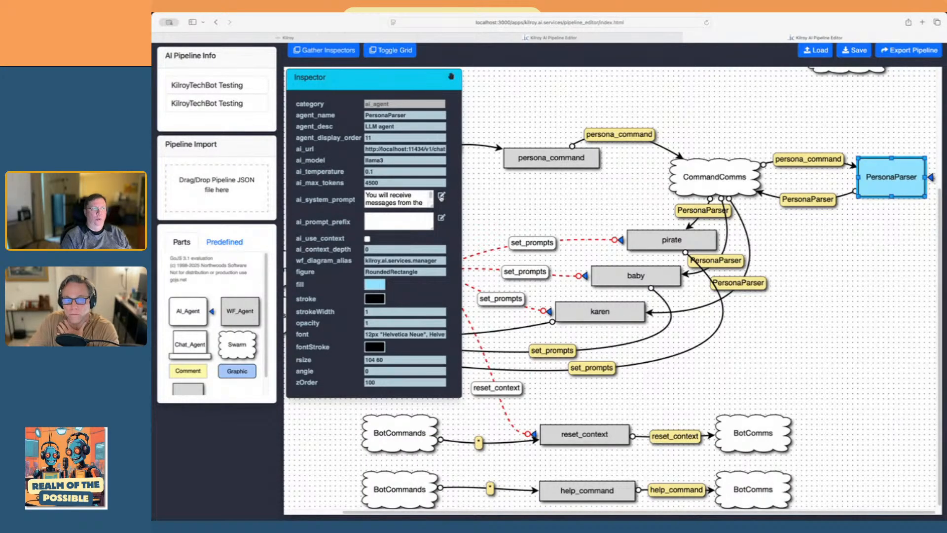
pyautogui.click(441, 196)
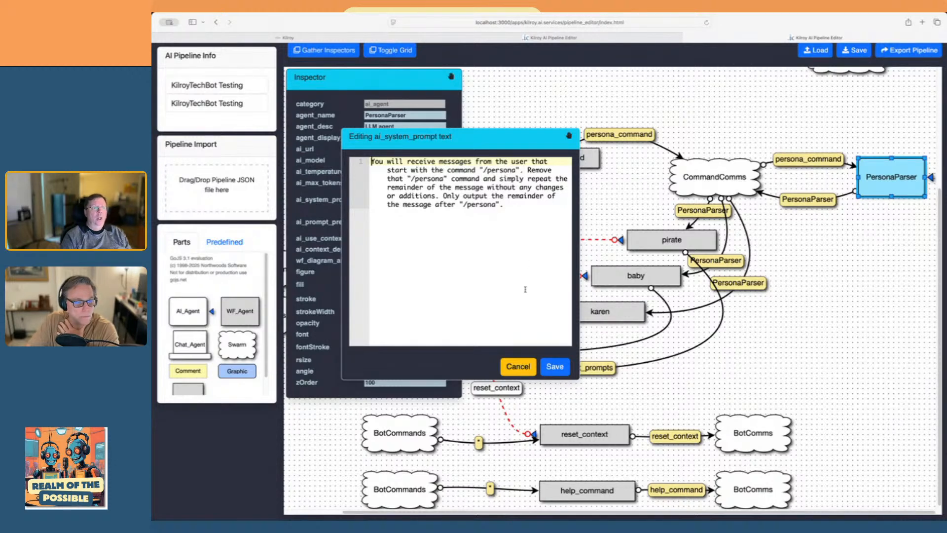
pyautogui.click(527, 371)
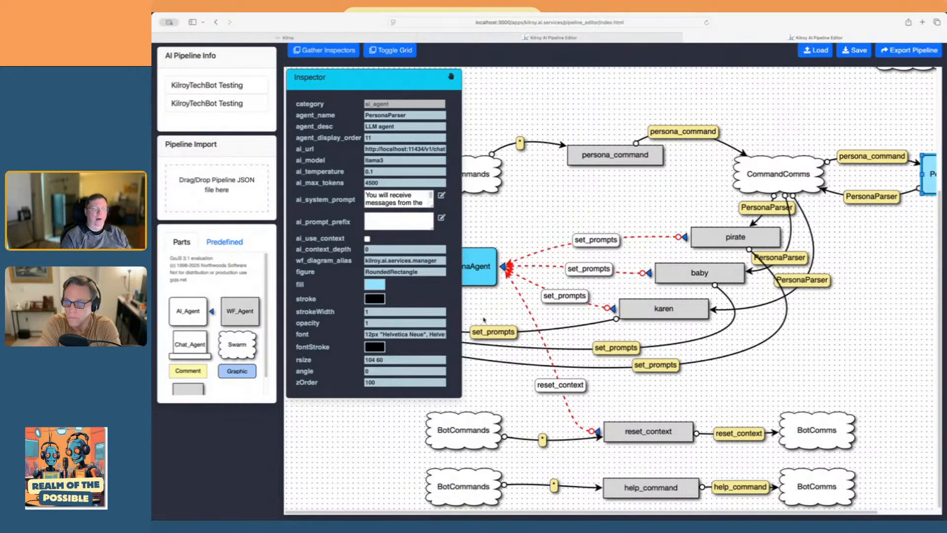
# Review the wf_webhook_args JSON of the pirate, baby and karen agents, cancelling each editor, and clear the selection
pyautogui.click(759, 240)
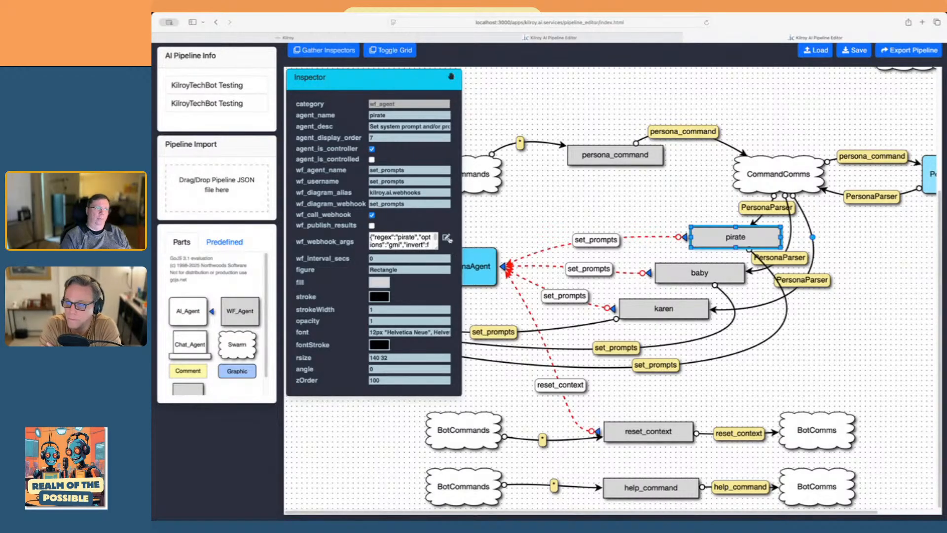
pyautogui.click(445, 237)
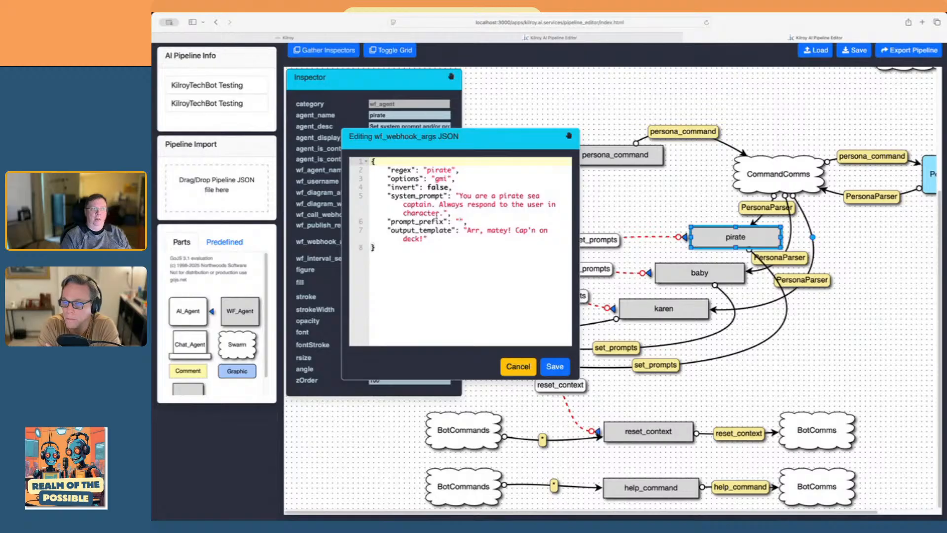
pyautogui.click(515, 365)
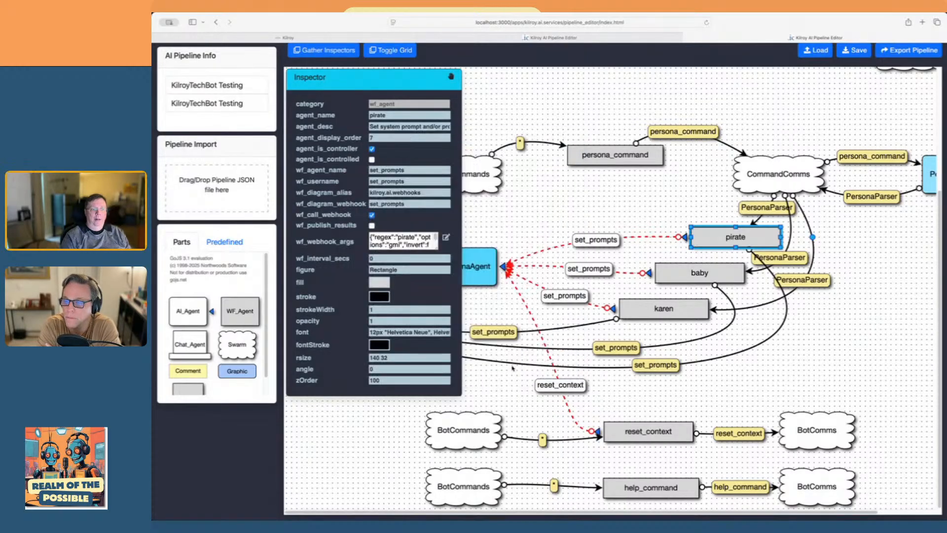
pyautogui.click(694, 269)
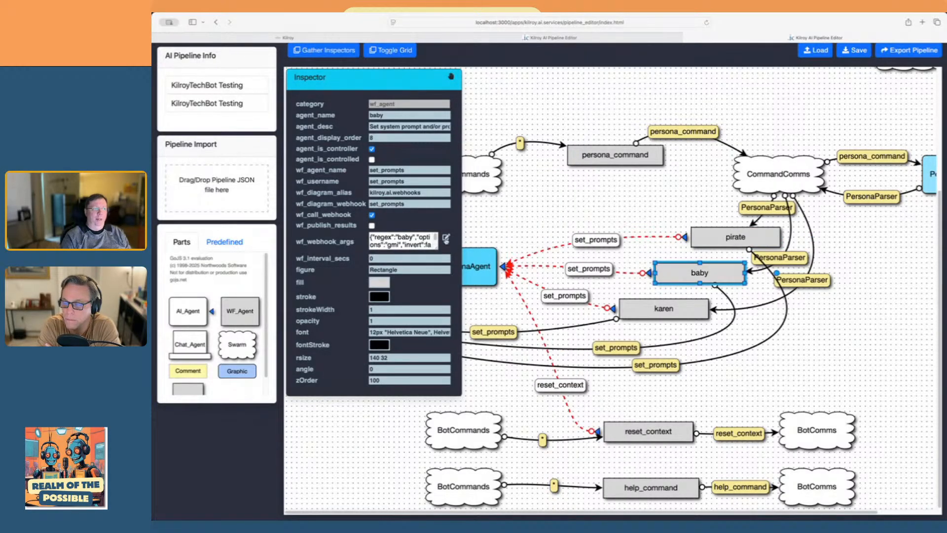
pyautogui.click(446, 238)
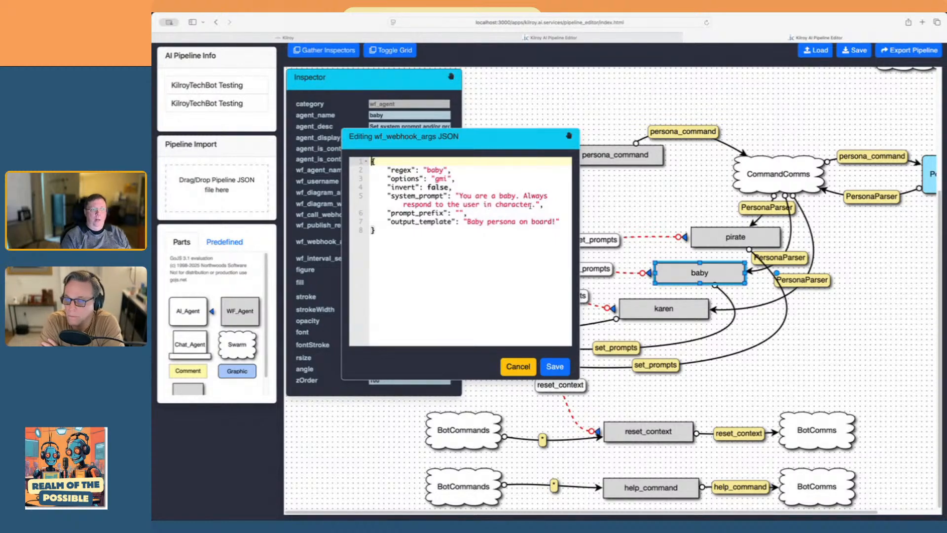
pyautogui.click(518, 365)
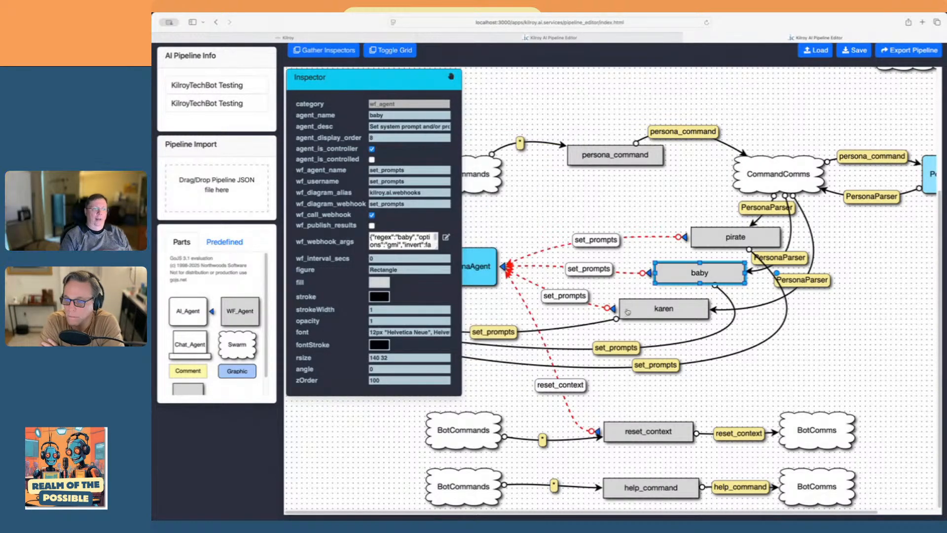
pyautogui.click(627, 311)
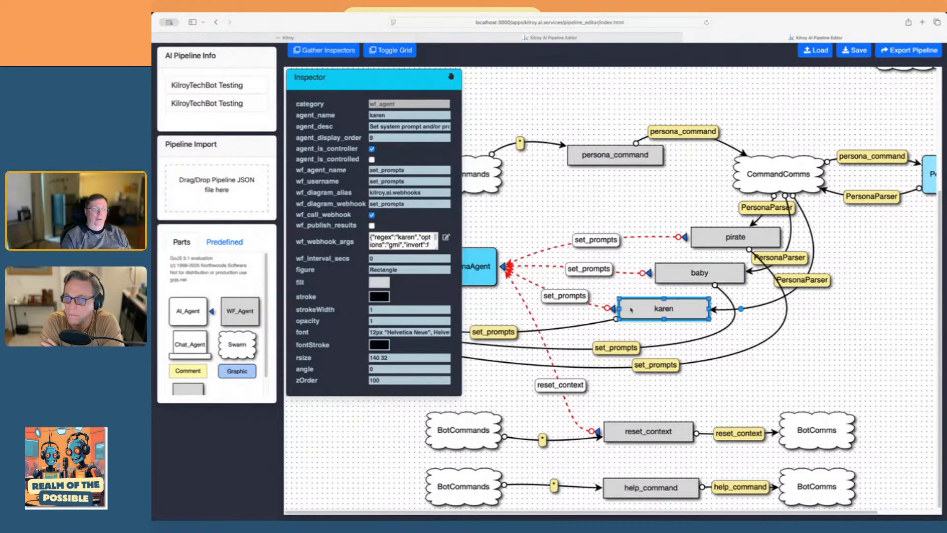
pyautogui.click(446, 239)
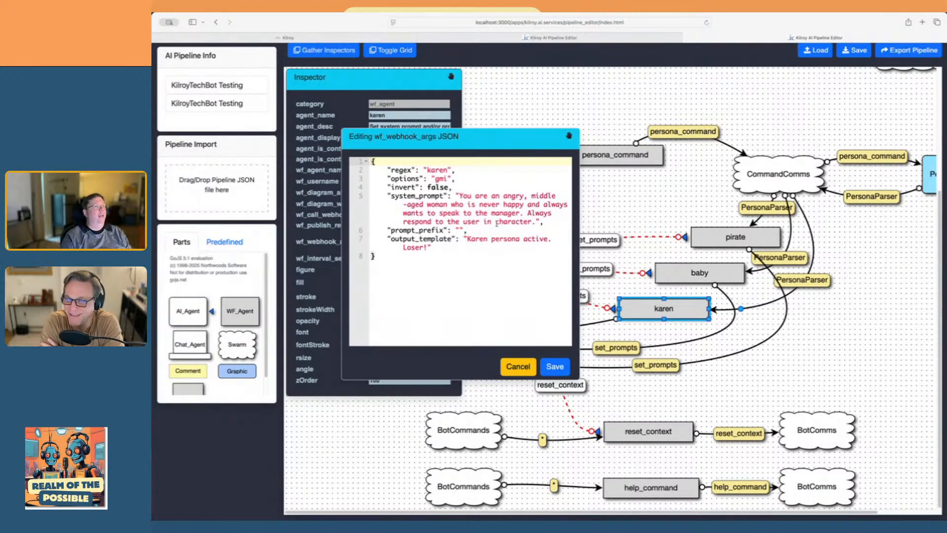
pyautogui.click(518, 366)
pyautogui.click(816, 349)
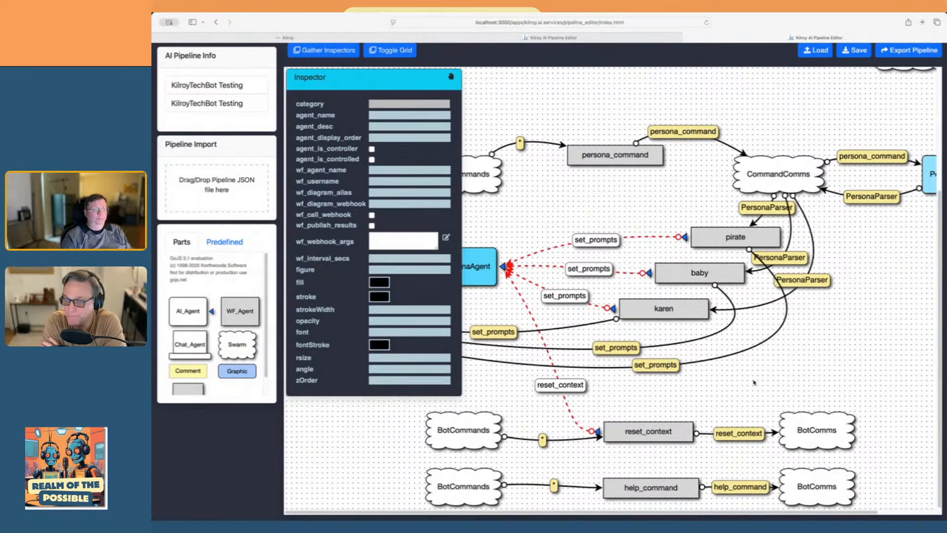
# Inspect the pirate agent's set_prompts link to BotComms and clear the selection
pyautogui.click(535, 366)
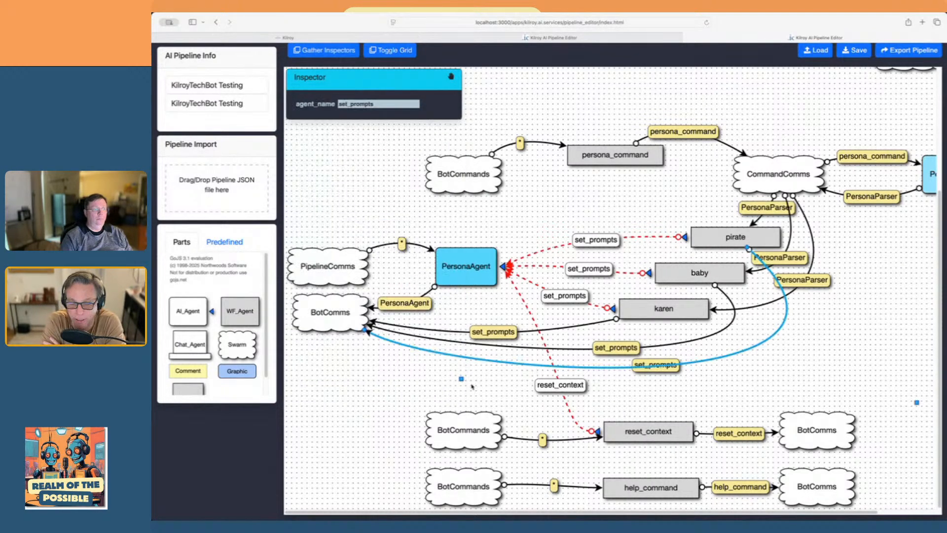
pyautogui.click(397, 393)
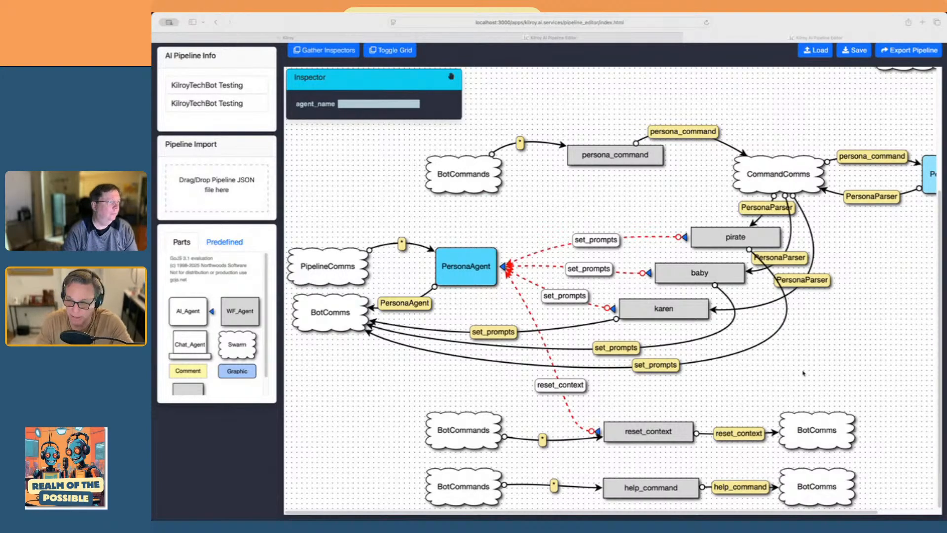
pyautogui.click(334, 203)
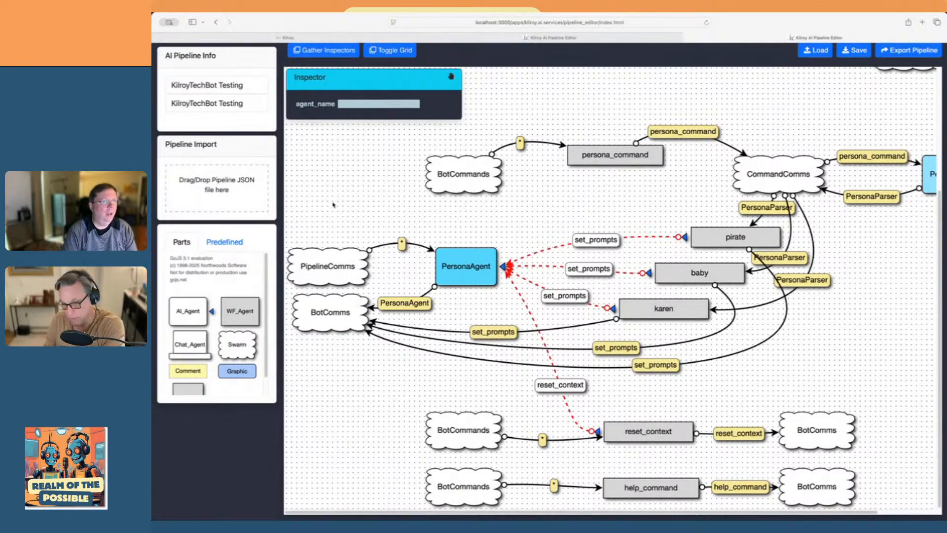